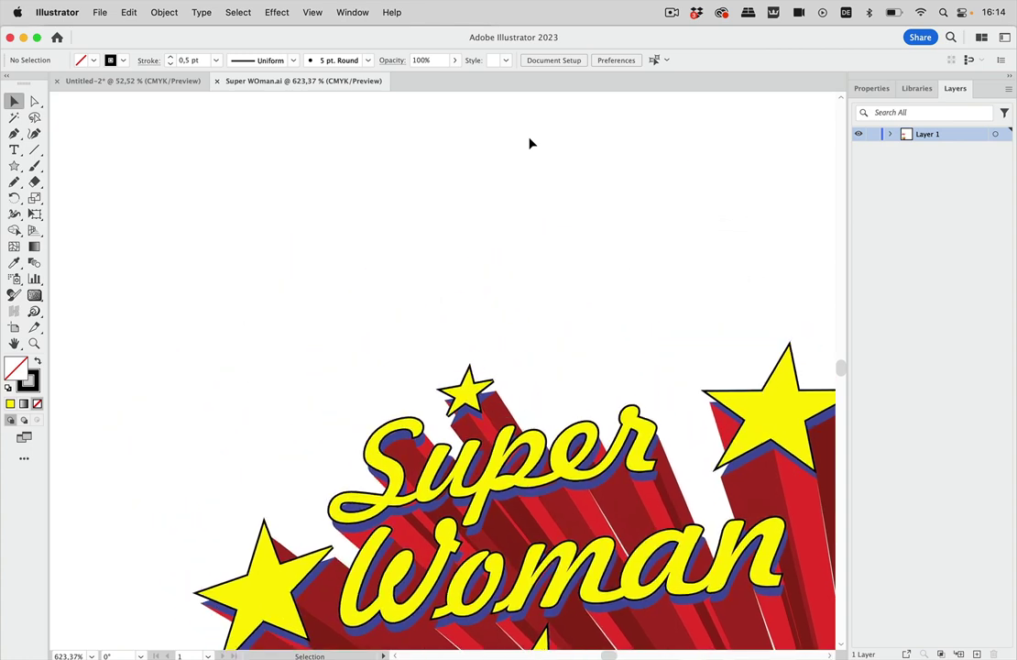
# Duplicate the red Super Woman group into the empty area beside the original and convert the copy's text to outlines.
pyautogui.scroll(-3, 530, 143)
pyautogui.scroll(3, 529, 143)
pyautogui.scroll(3, 529, 143)
pyautogui.hscroll(3, 529, 143)
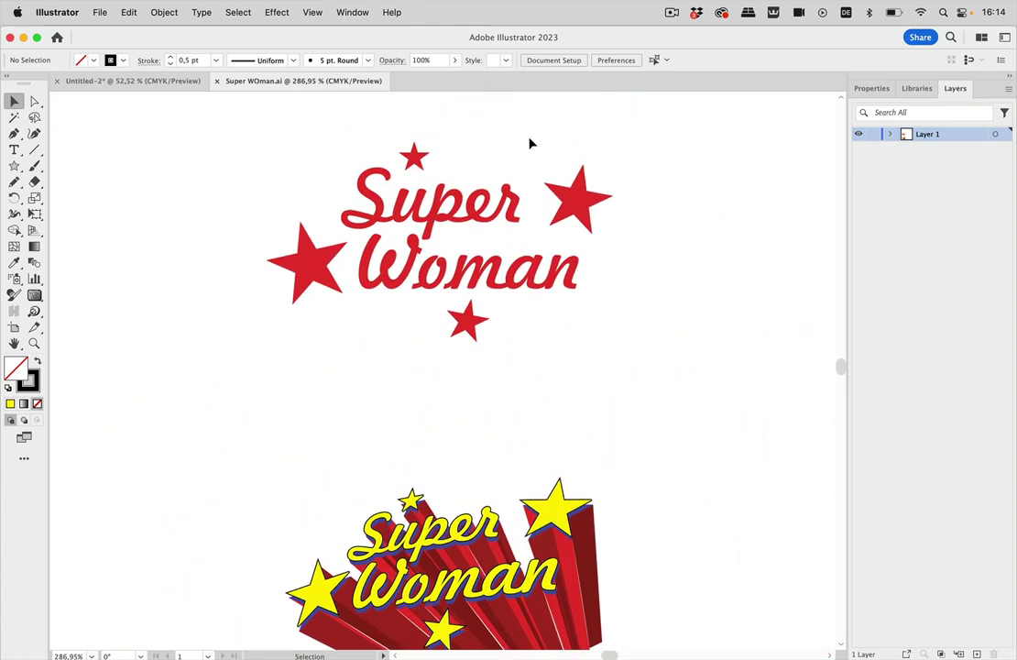
pyautogui.click(527, 240)
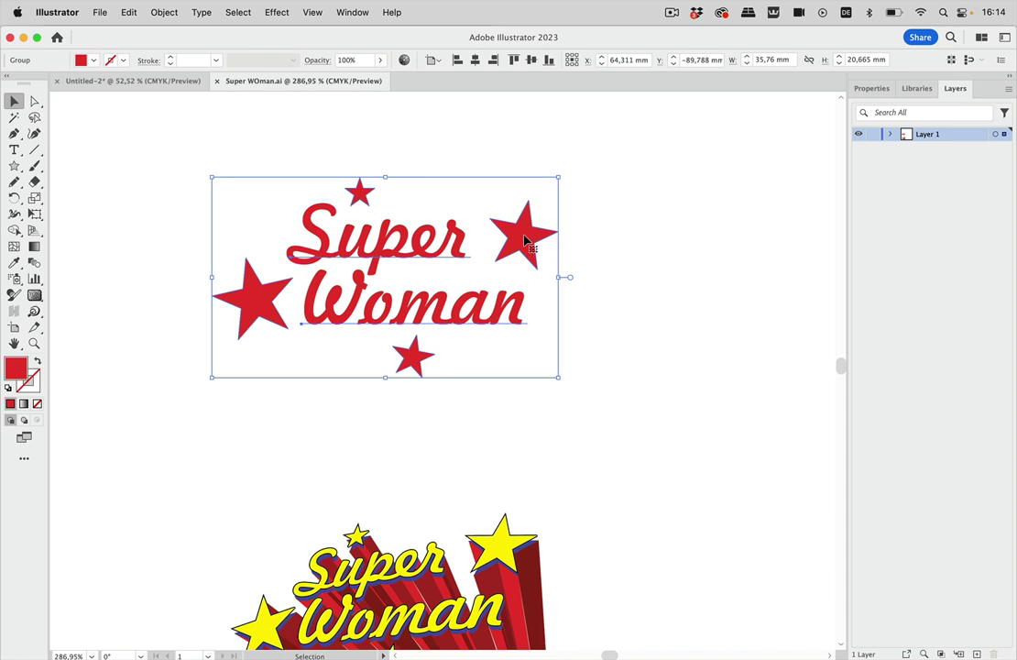
pyautogui.hscroll(5, 525, 242)
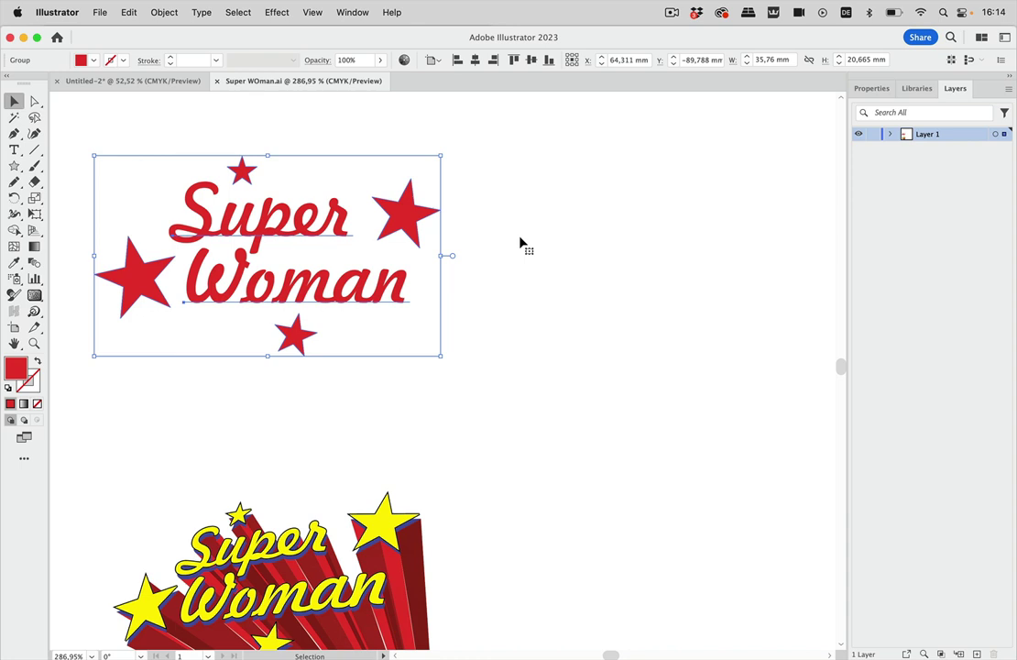
pyautogui.moveTo(404, 216); pyautogui.dragTo(774, 188)
pyautogui.hscroll(8, 666, 173)
pyautogui.moveTo(556, 198); pyautogui.dragTo(686, 202)
pyautogui.press('super+shift+o')
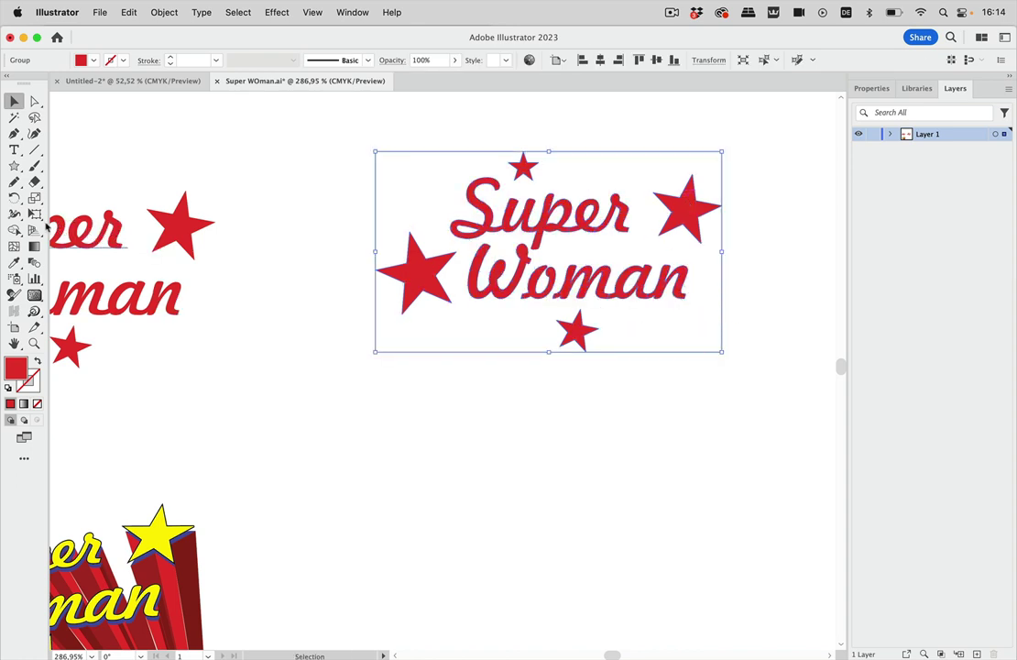
# Free-distort the outlined copy by its corners into a slanted perspective shape with its left end lifted and its base narrowed.
pyautogui.moveTo(33, 213); pyautogui.dragTo(87, 223)
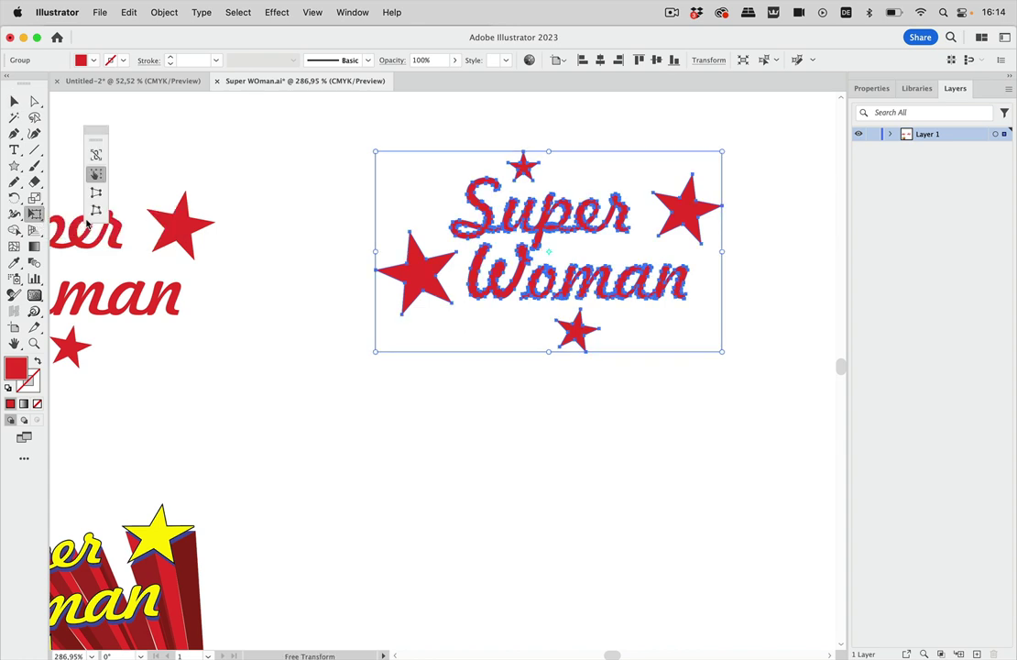
pyautogui.click(95, 210)
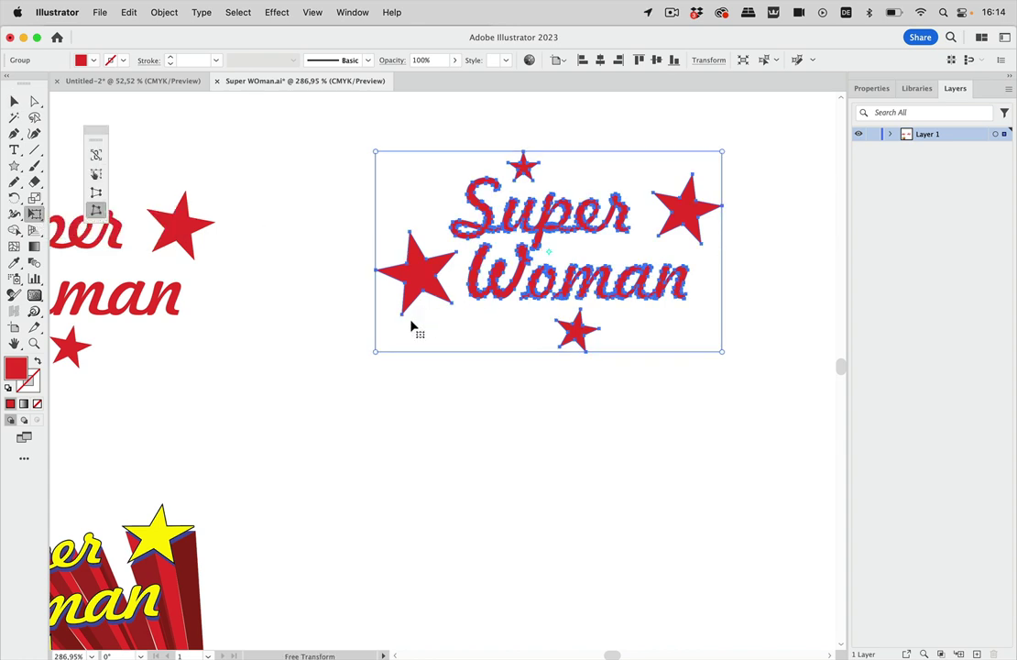
pyautogui.moveTo(375, 352); pyautogui.dragTo(337, 314)
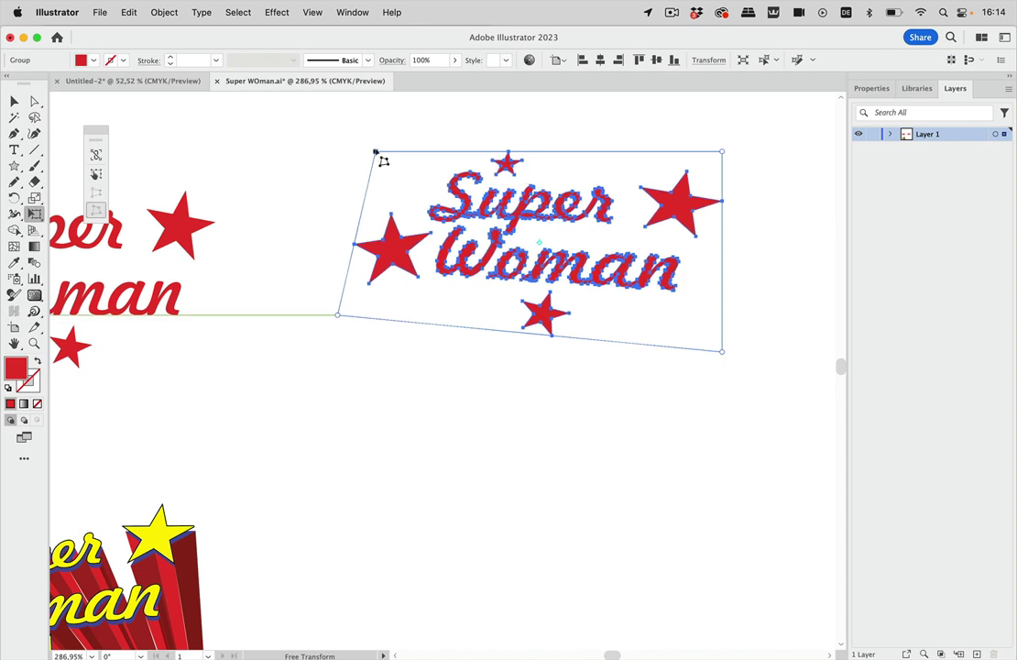
pyautogui.moveTo(376, 152); pyautogui.dragTo(392, 135)
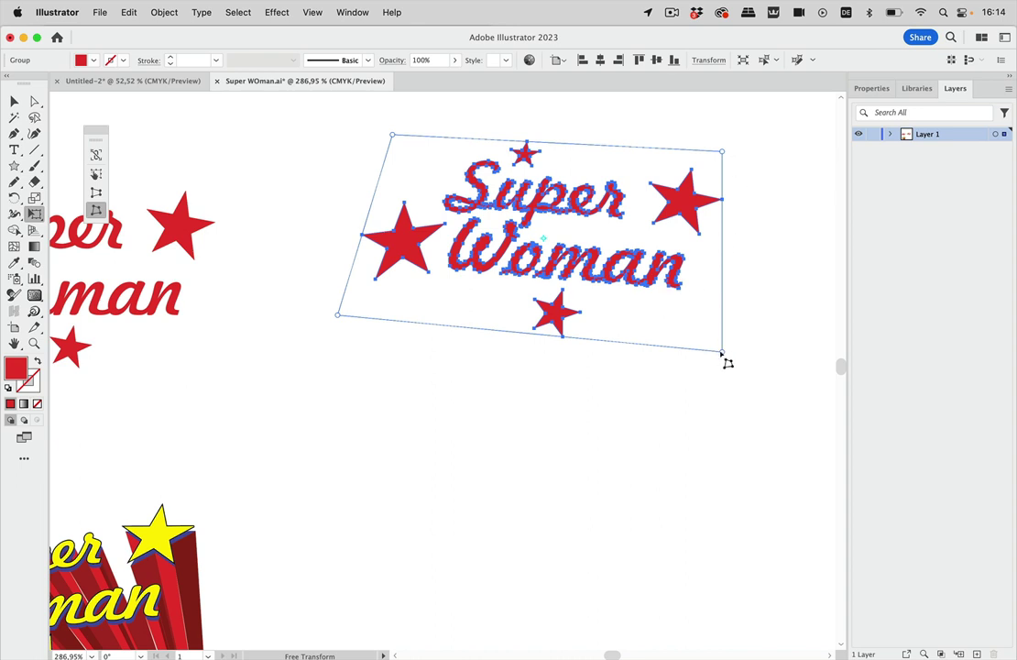
pyautogui.moveTo(722, 352); pyautogui.dragTo(660, 324)
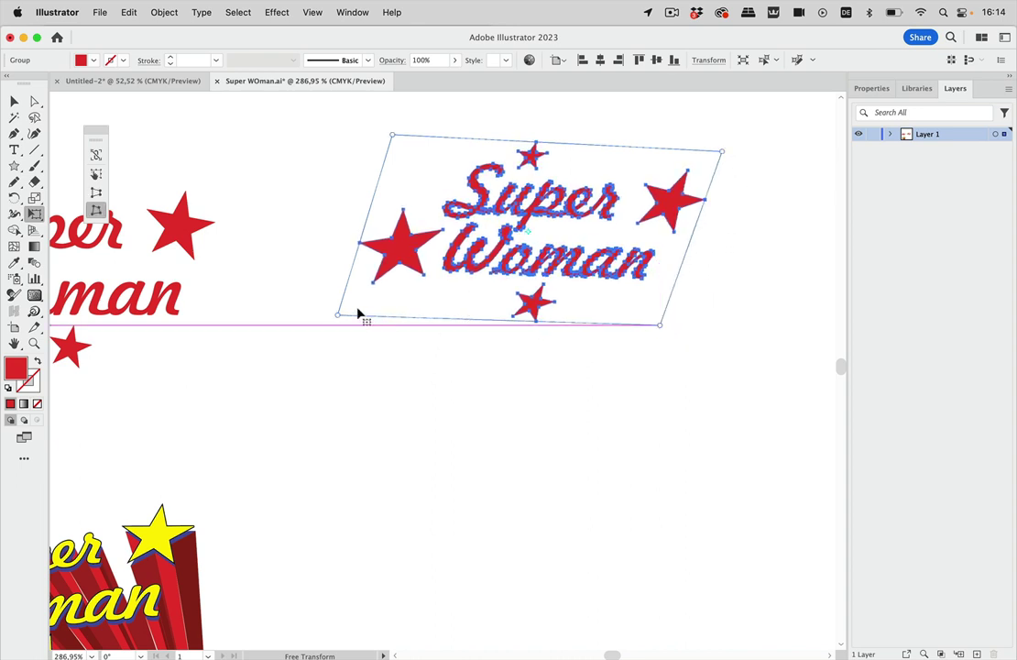
pyautogui.moveTo(340, 317); pyautogui.dragTo(344, 285)
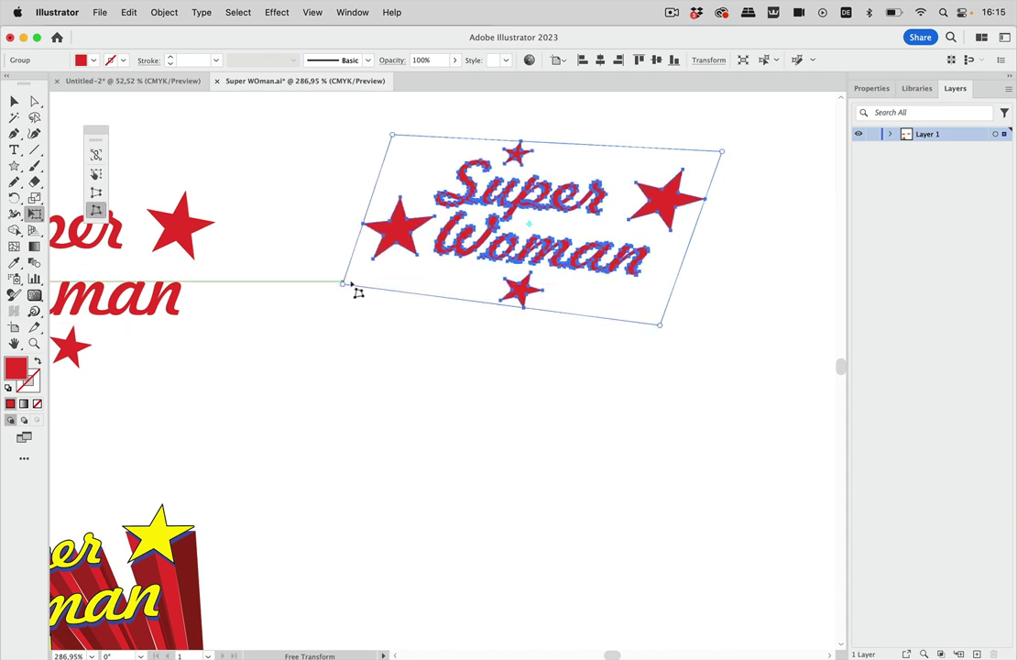
pyautogui.moveTo(723, 151)
pyautogui.mouseDown()
pyautogui.moveTo(745, 153)
pyautogui.moveTo(740, 140)
pyautogui.mouseUp()
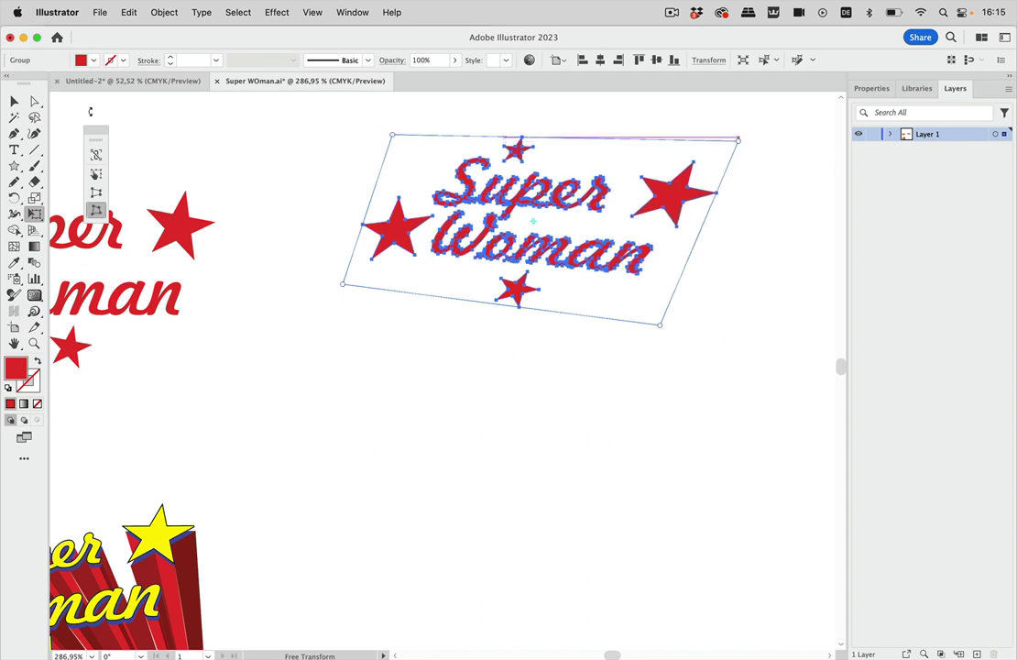
pyautogui.click(13, 101)
pyautogui.click(665, 333)
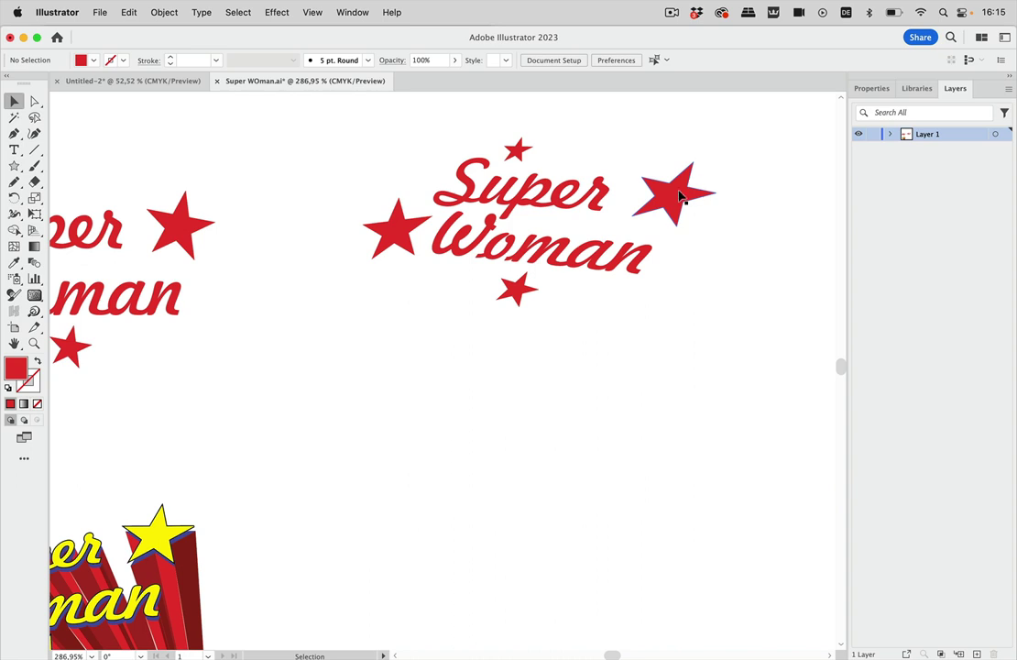
# Place a spare copy of the distorted red artwork in the empty area below it.
pyautogui.moveTo(681, 192); pyautogui.dragTo(596, 445)
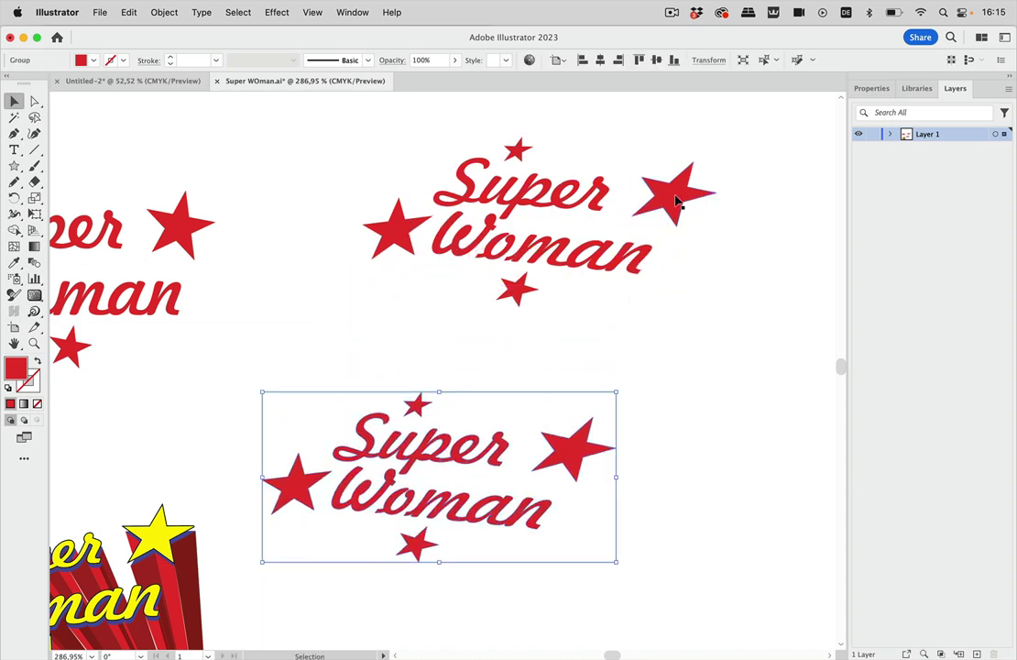
pyautogui.click(676, 200)
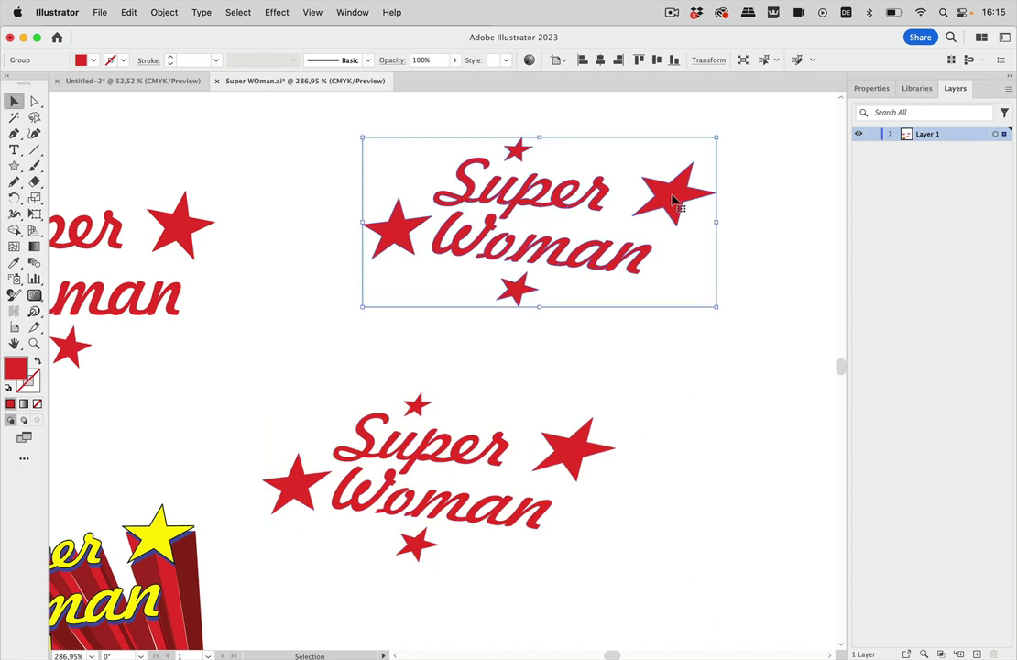
pyautogui.click(702, 291)
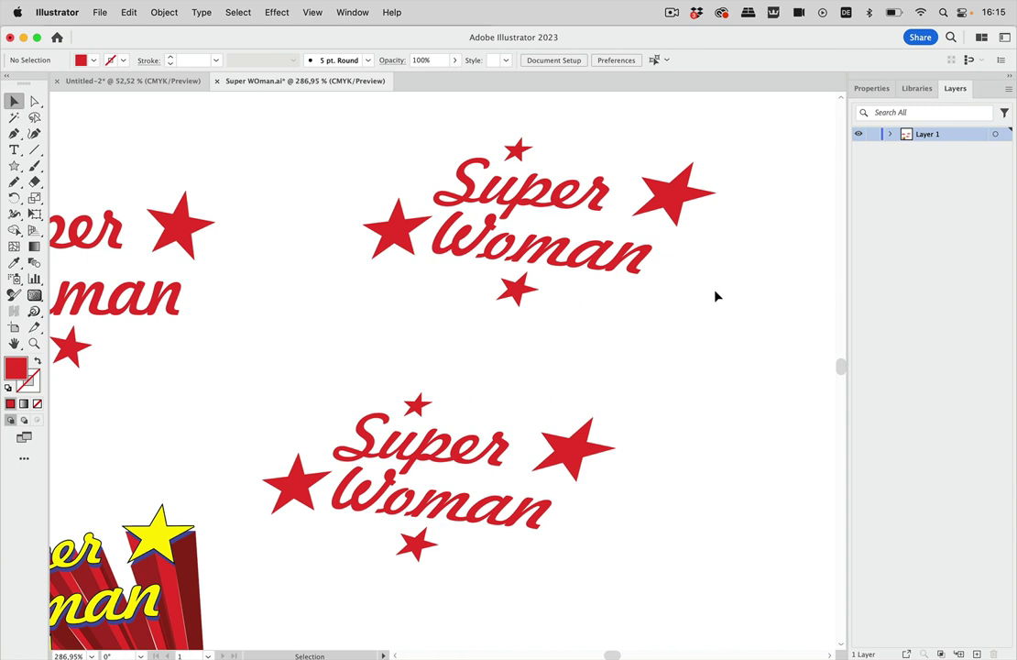
pyautogui.click(716, 296)
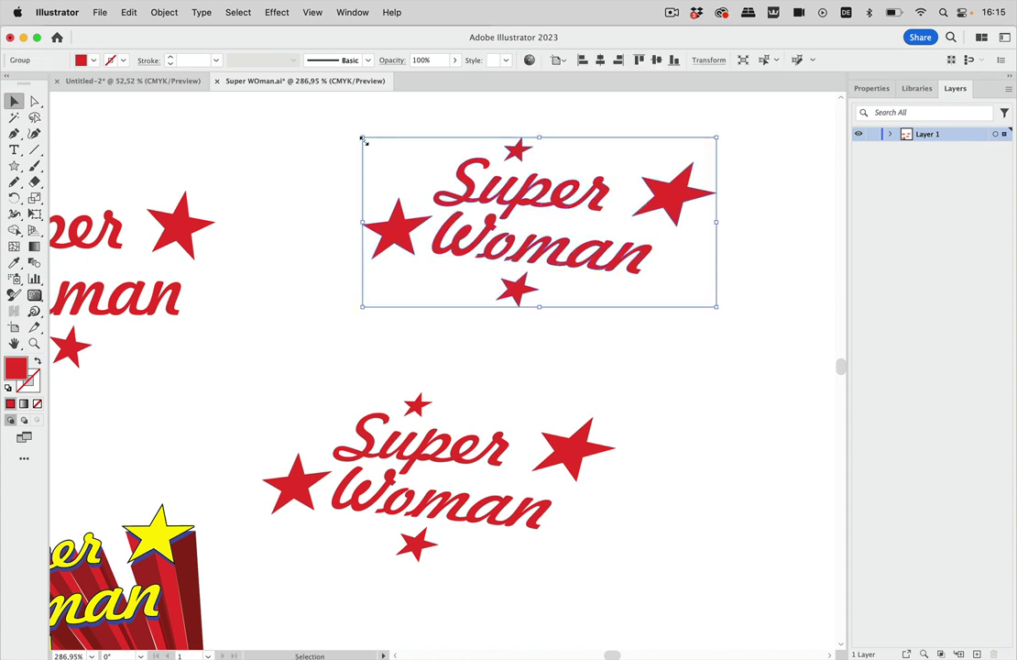
# Create a copy of the upper distorted artwork scaled to about a quarter size, below its right side, and fill it with dark purple.
pyautogui.moveTo(364, 139); pyautogui.dragTo(685, 341)
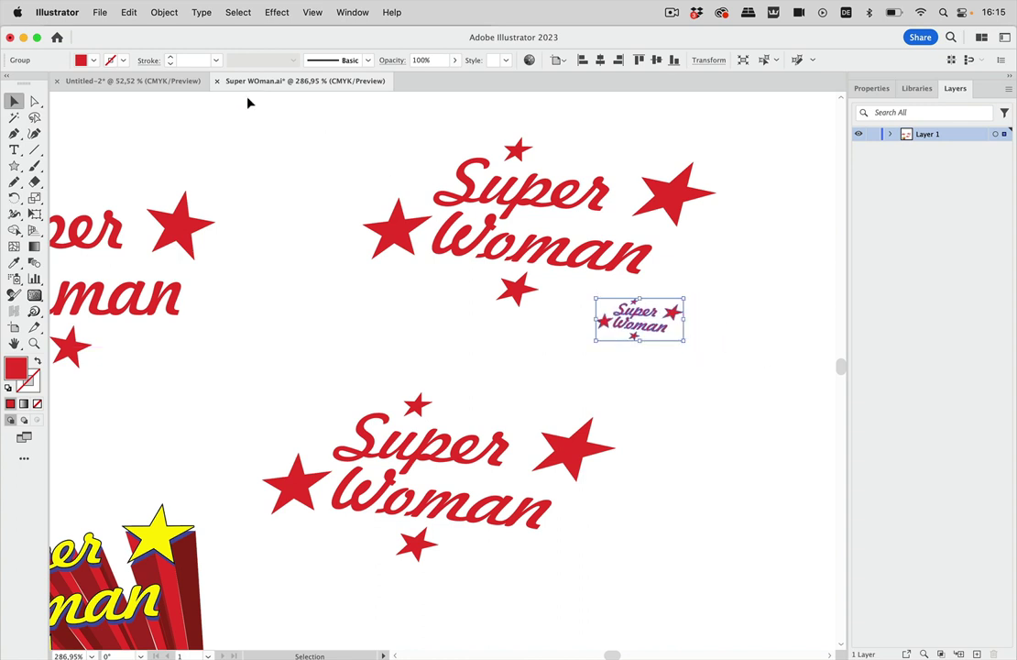
pyautogui.keyDown('shift'); pyautogui.click(99, 61); pyautogui.keyUp('shift')
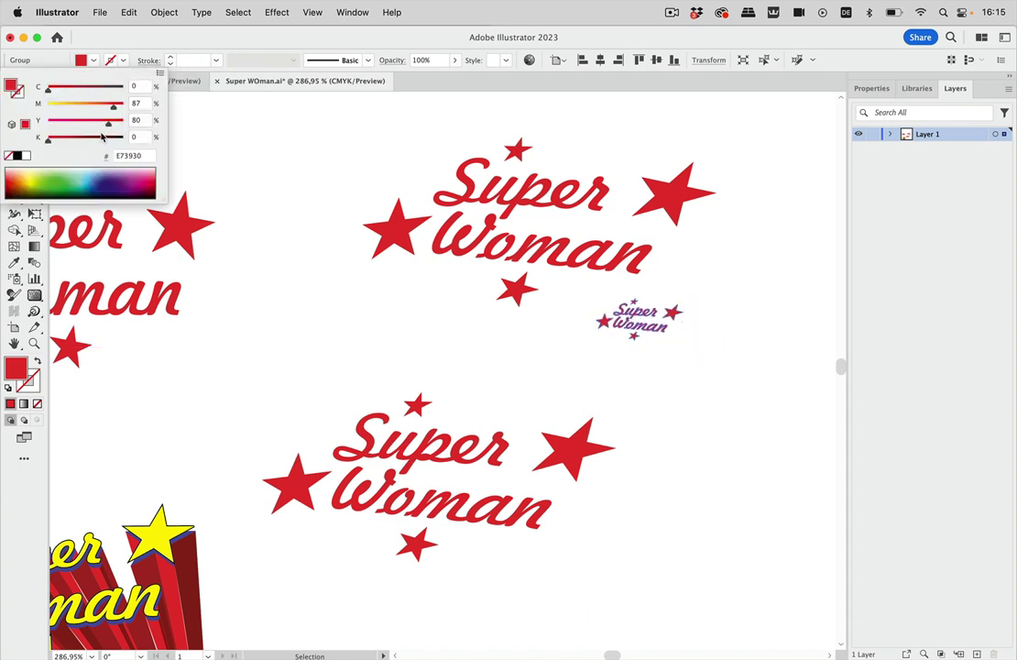
pyautogui.click(133, 186)
pyautogui.click(699, 278)
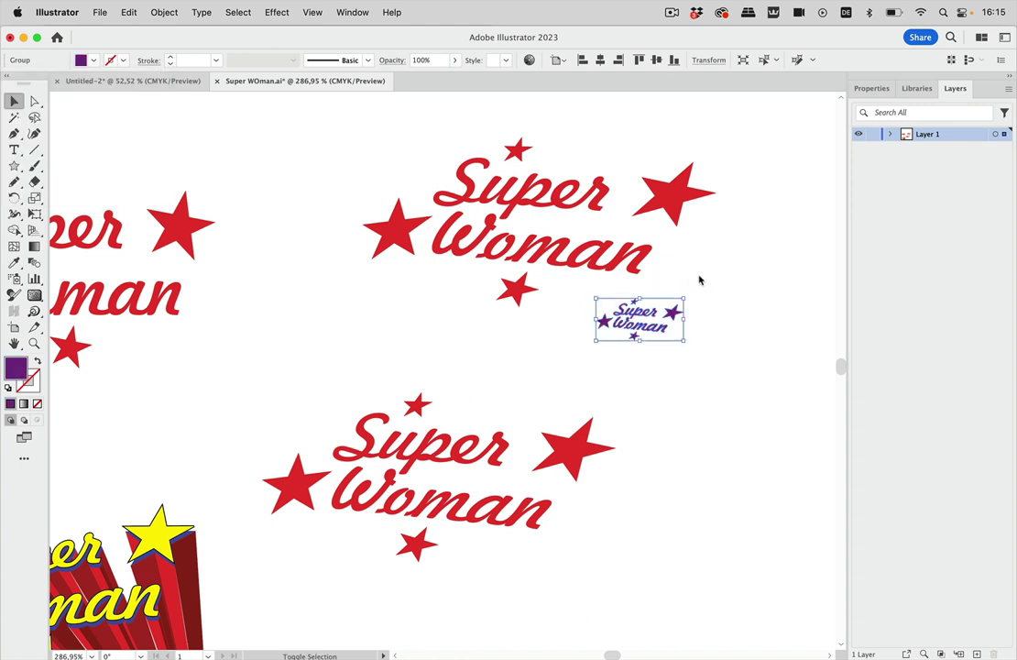
# Make a blend between the upper distorted red artwork and its small purple copy.
pyautogui.moveTo(750, 188); pyautogui.dragTo(358, 315)
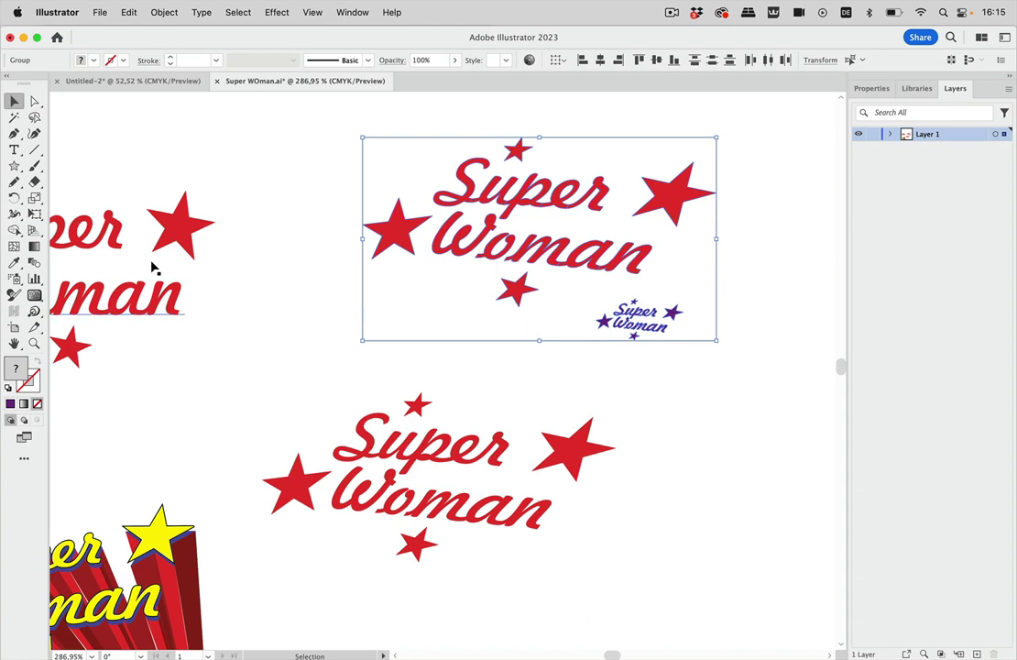
pyautogui.click(165, 12)
pyautogui.moveTo(183, 470)
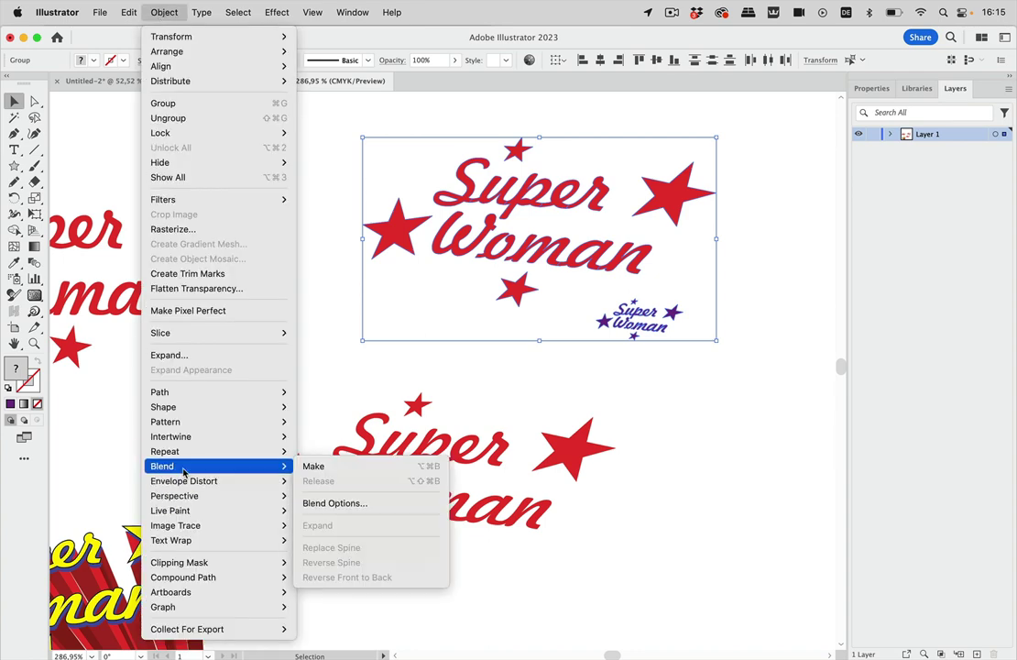
pyautogui.click(316, 467)
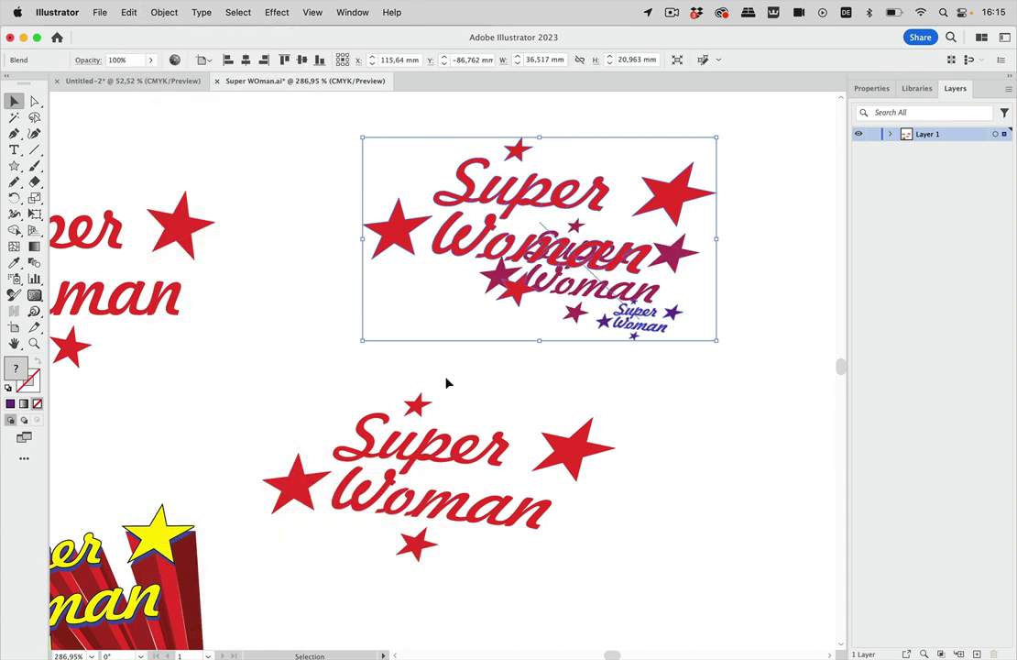
# Set the blend spacing to Specified Steps with 900 steps and deselect the blend.
pyautogui.doubleClick(35, 263)
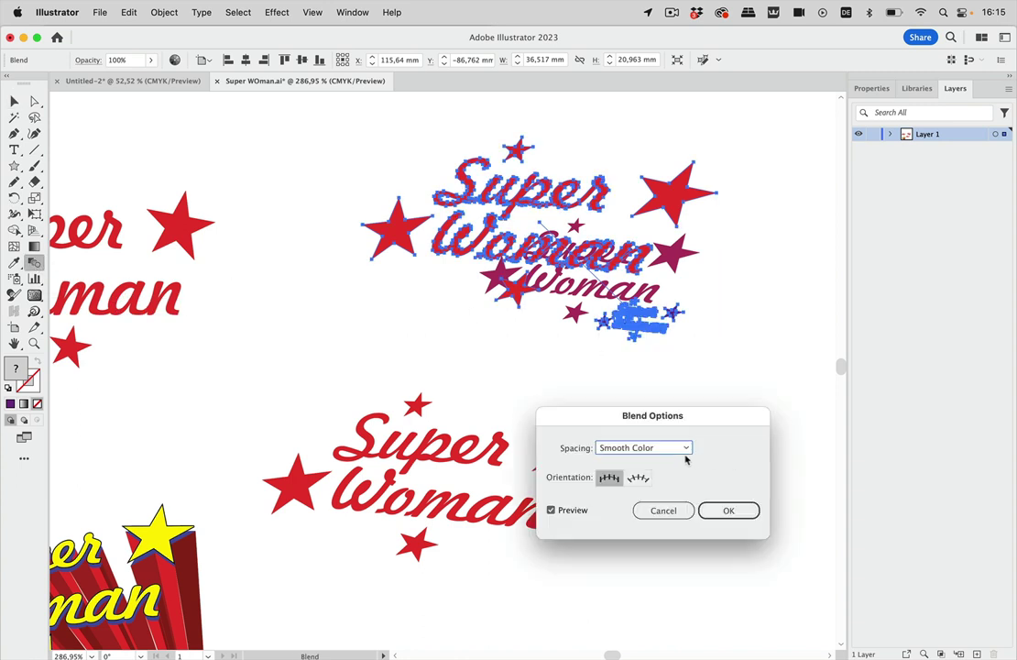
pyautogui.click(682, 449)
pyautogui.click(672, 480)
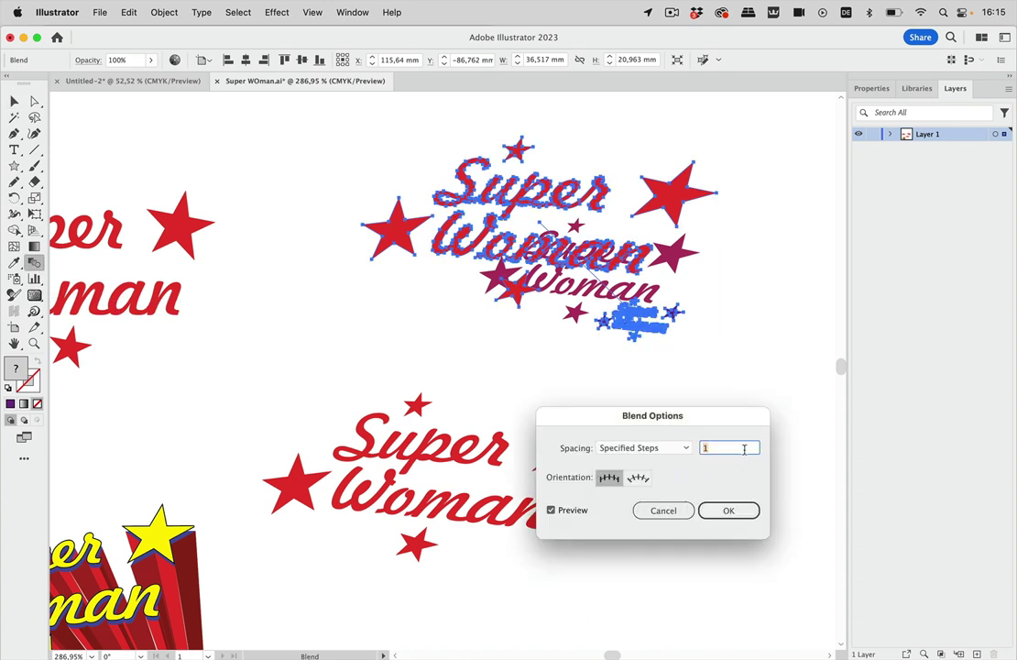
pyautogui.write('900')
pyautogui.click(727, 510)
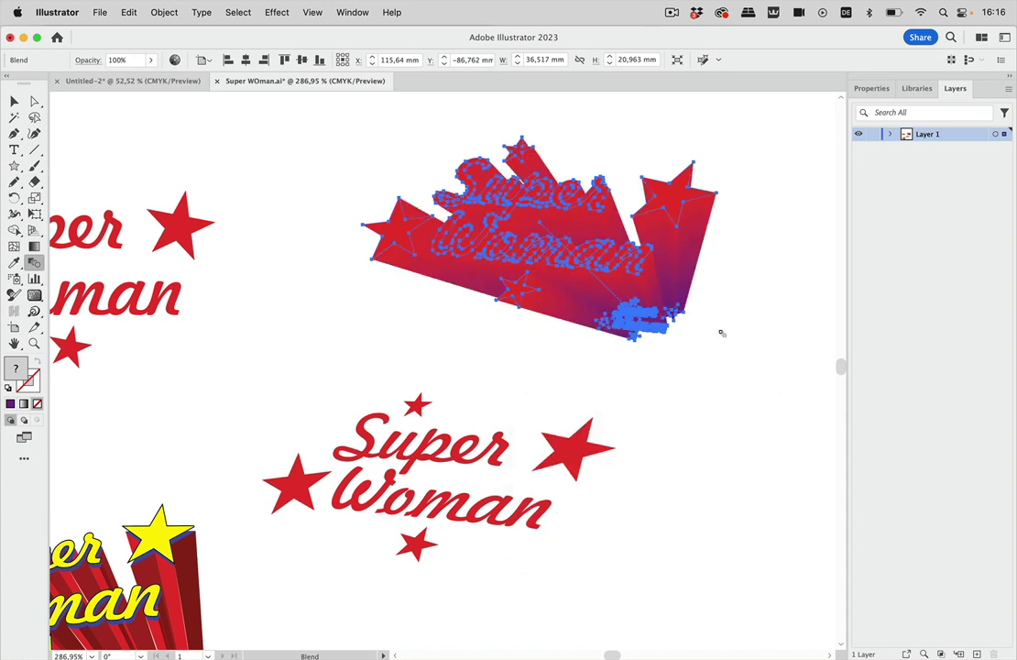
pyautogui.click(14, 99)
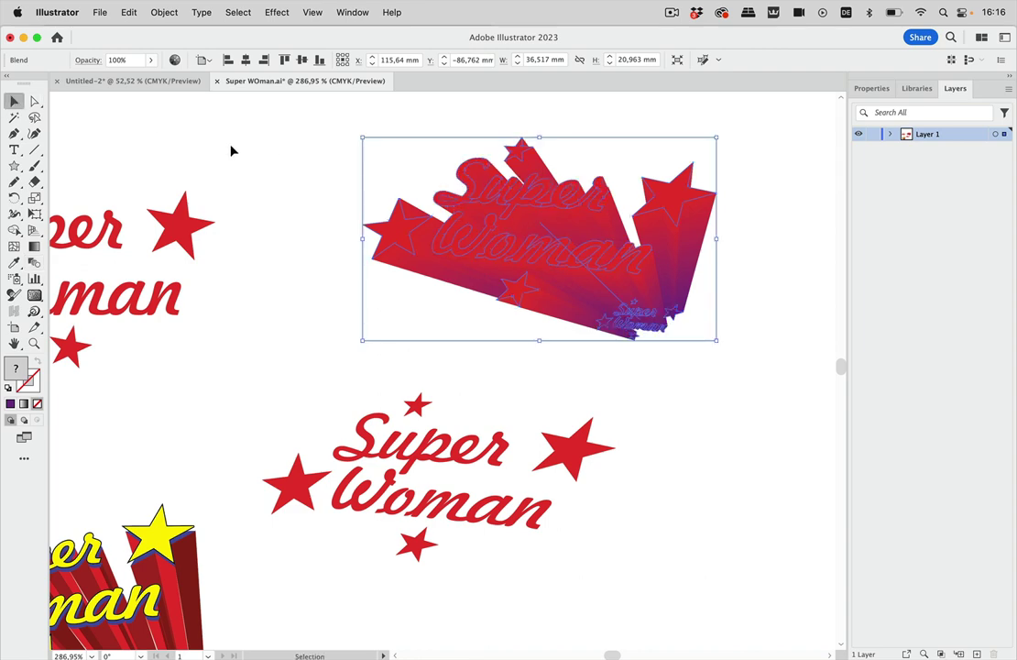
pyautogui.click(618, 206)
# Examine the blended extrusion up close along the edge of the large right-hand star, and then as a whole.
pyautogui.scroll(3, 738, 265)
pyautogui.scroll(5, 738, 266)
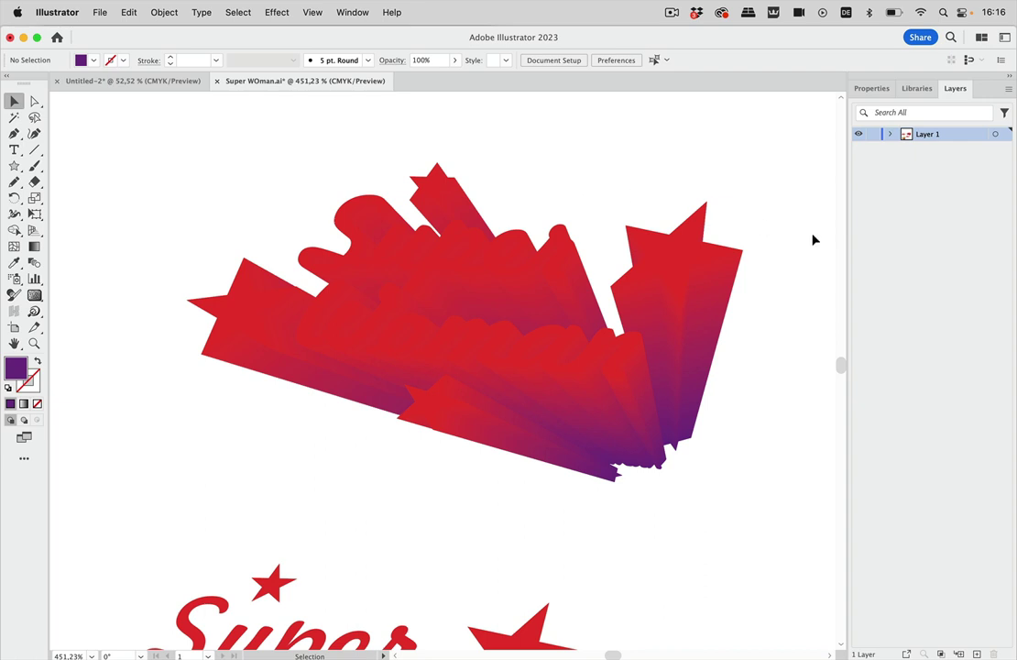
pyautogui.scroll(1, 742, 273)
pyautogui.scroll(10, 745, 272)
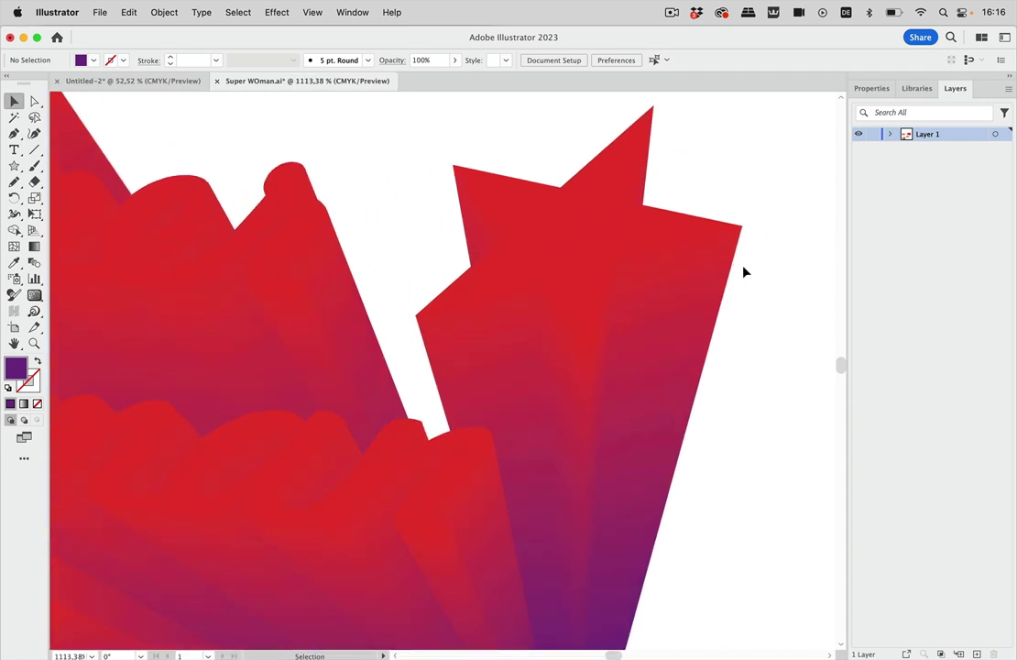
pyautogui.scroll(1, 744, 261)
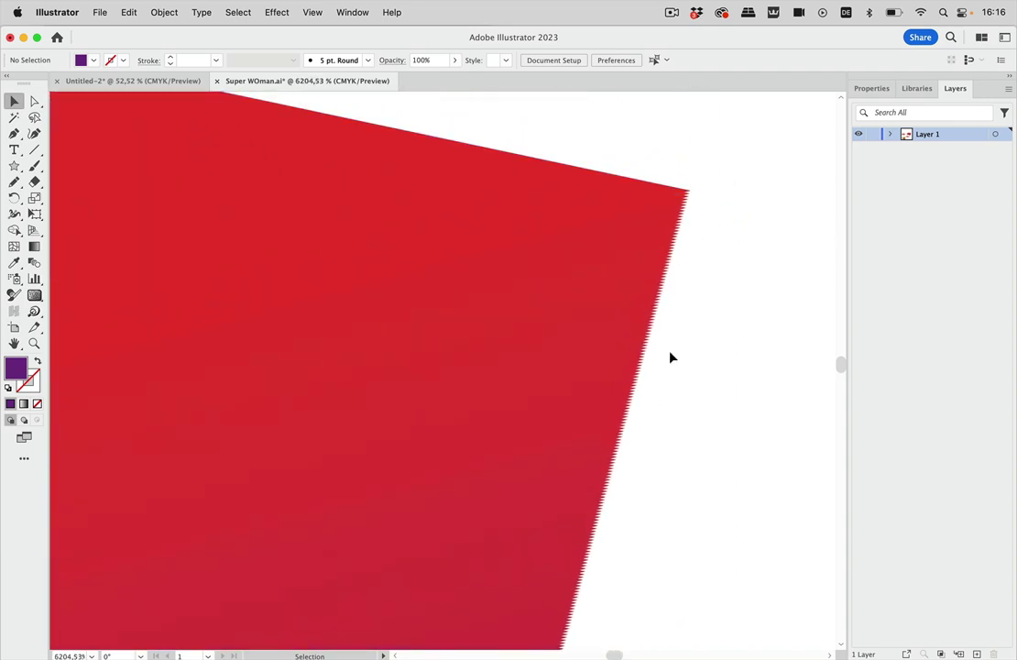
pyautogui.scroll(-9, 670, 357)
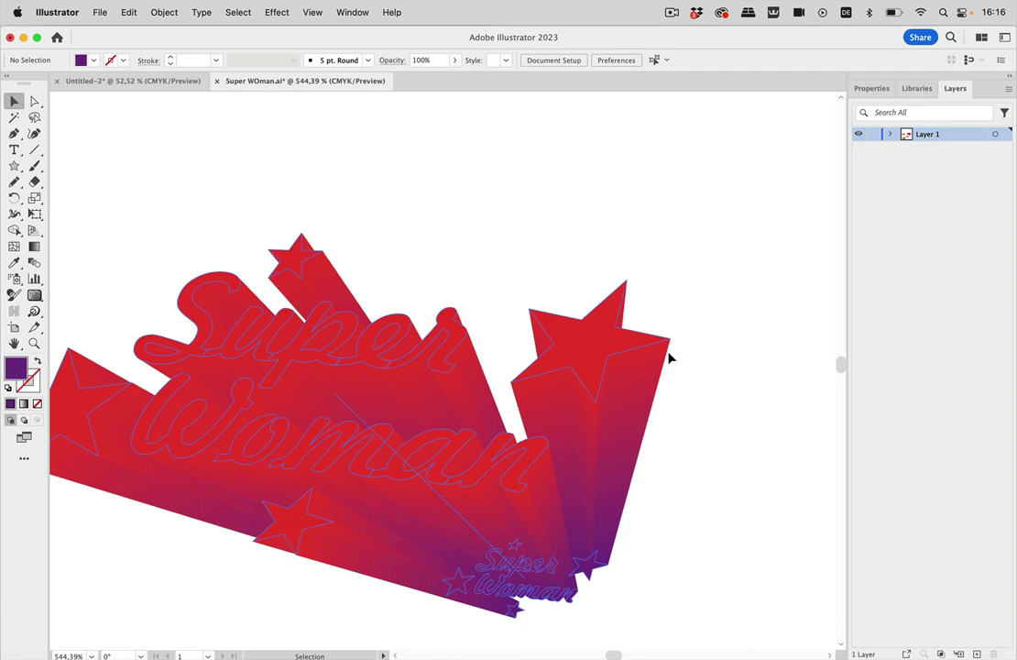
pyautogui.hscroll(-3, 670, 357)
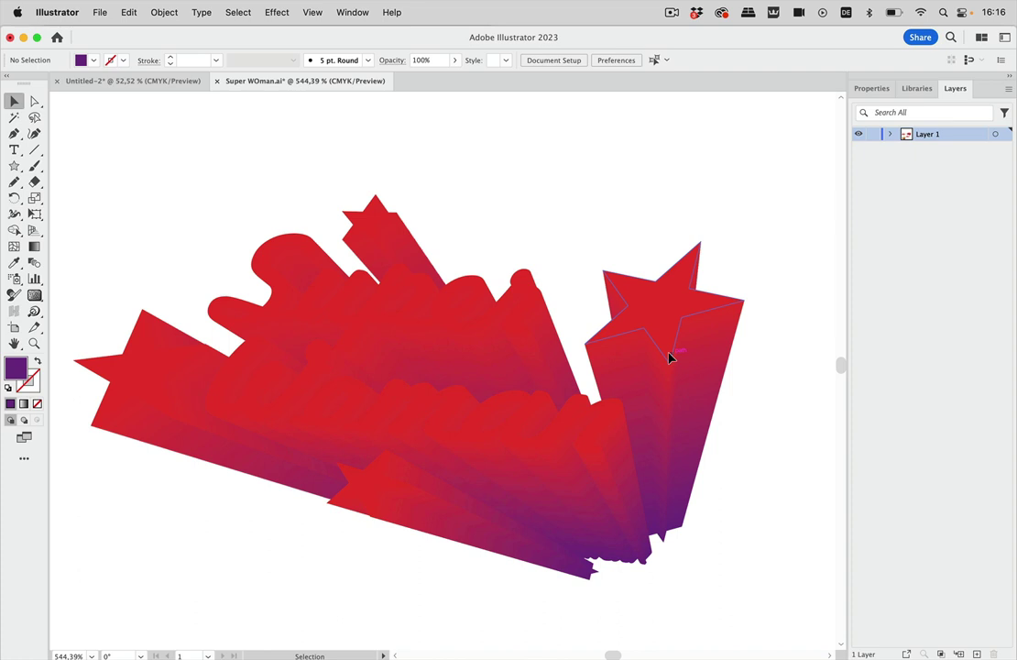
pyautogui.scroll(-2, 670, 357)
pyautogui.hscroll(-2, 670, 358)
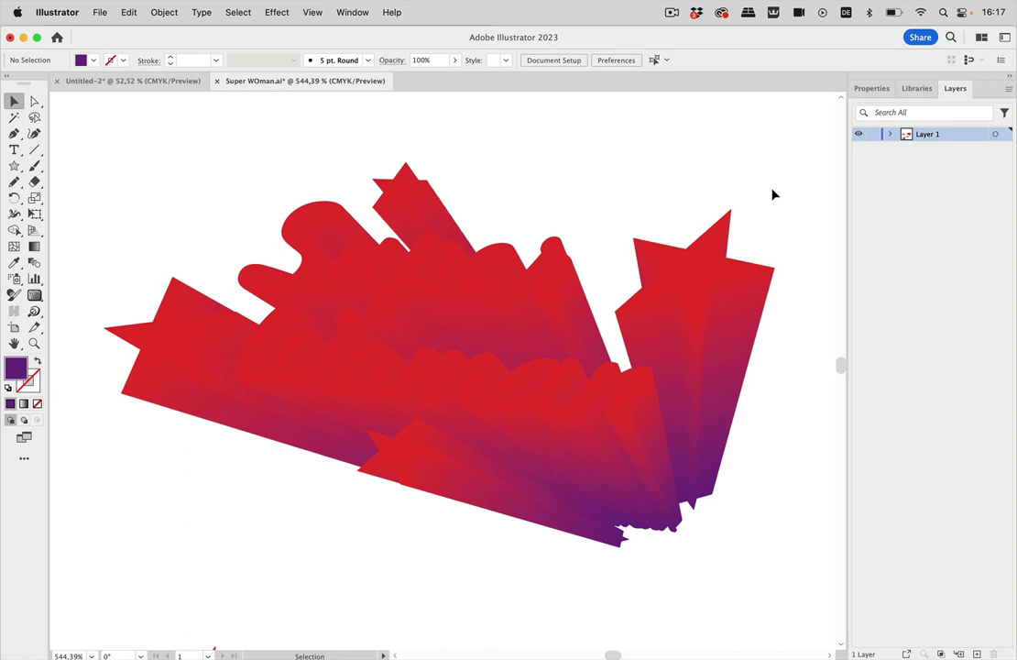
# Show the blend's underlying paths in Outline view with nothing selected.
pyautogui.click(539, 278)
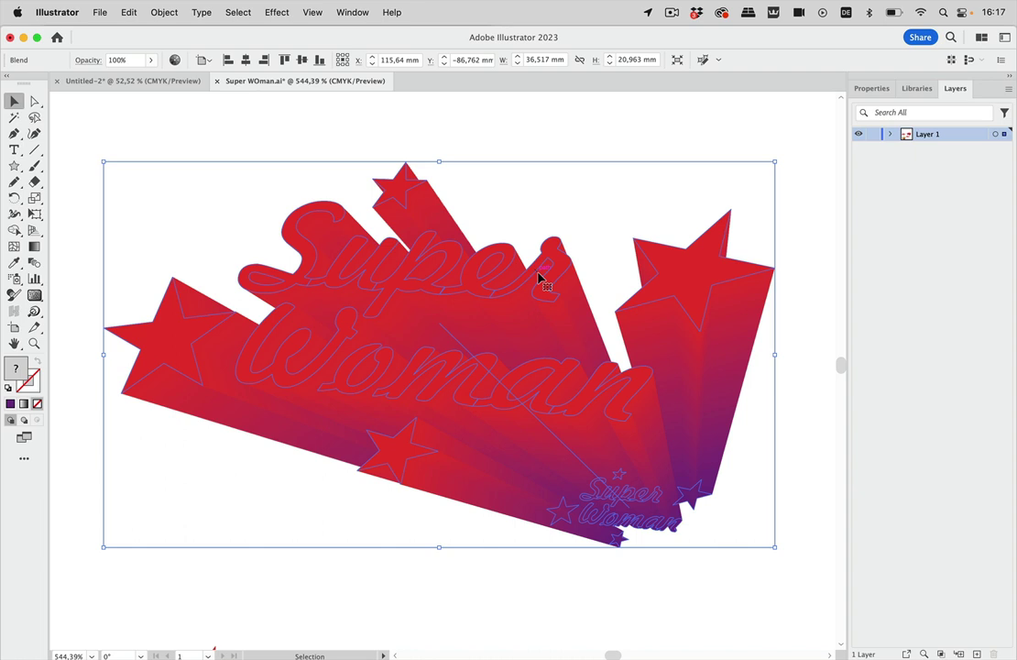
pyautogui.click(598, 199)
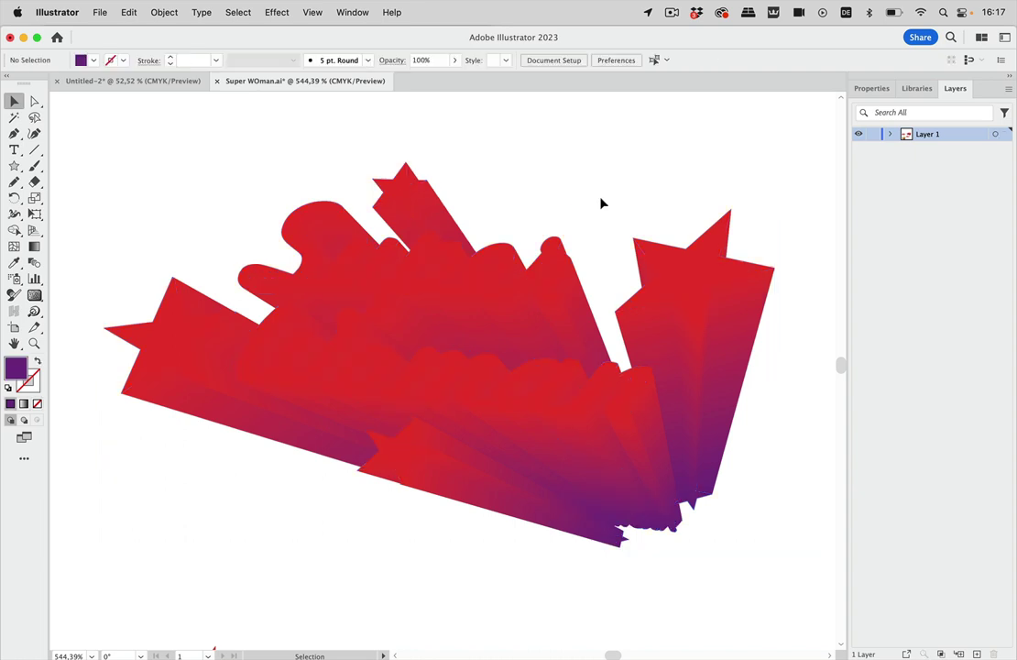
pyautogui.press('super+y')
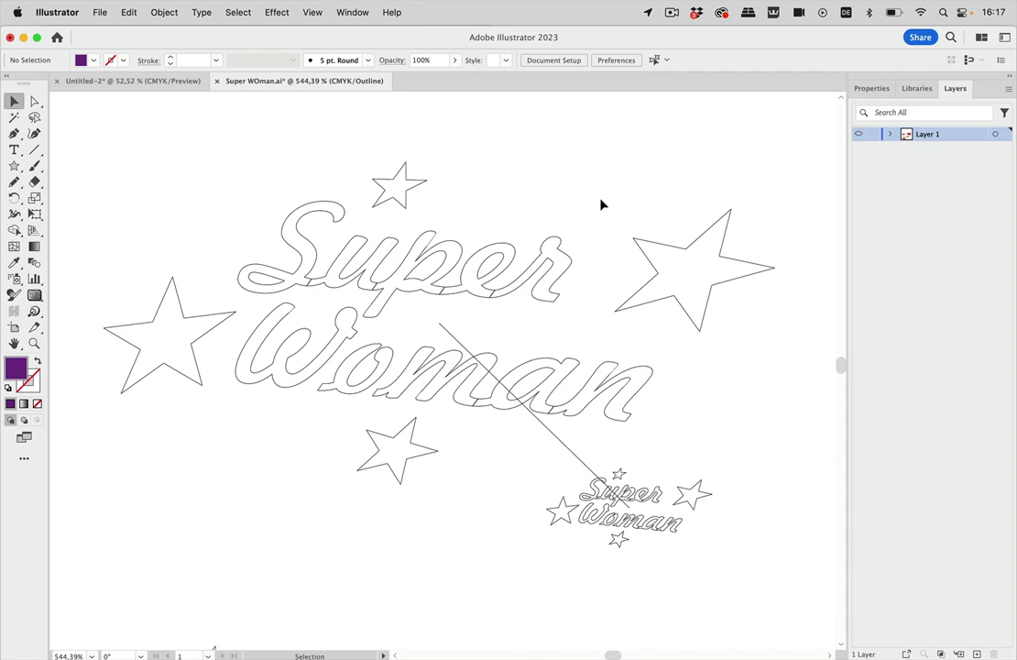
# Return to Preview mode, expand the 900-step blend into individual shapes and deselect it.
pyautogui.press('super+y')
pyautogui.click(676, 261)
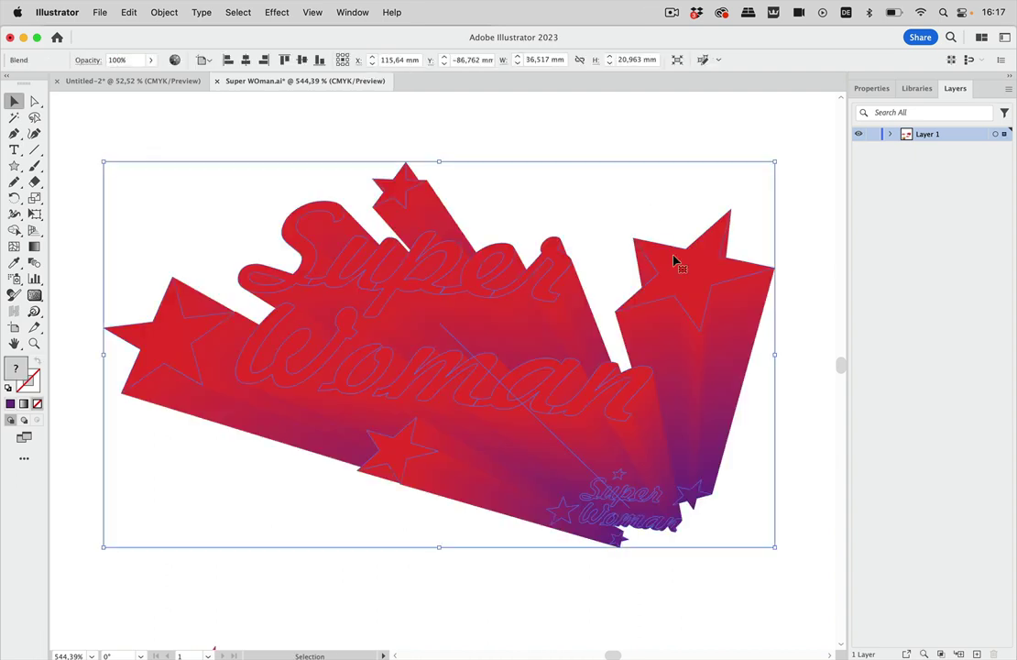
pyautogui.click(164, 13)
pyautogui.moveTo(200, 465)
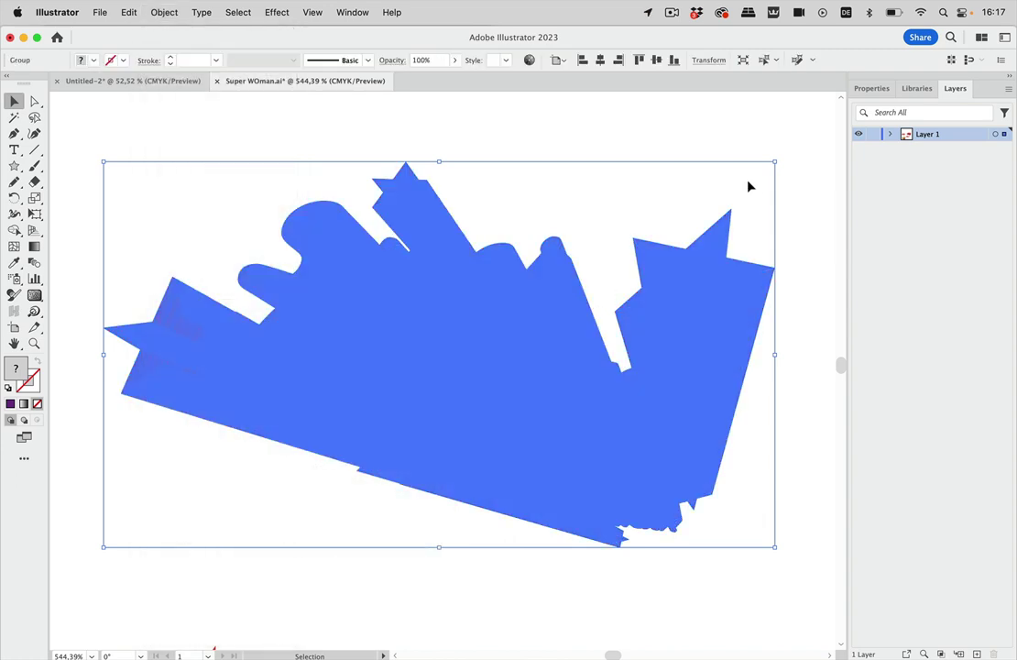
pyautogui.click(791, 210)
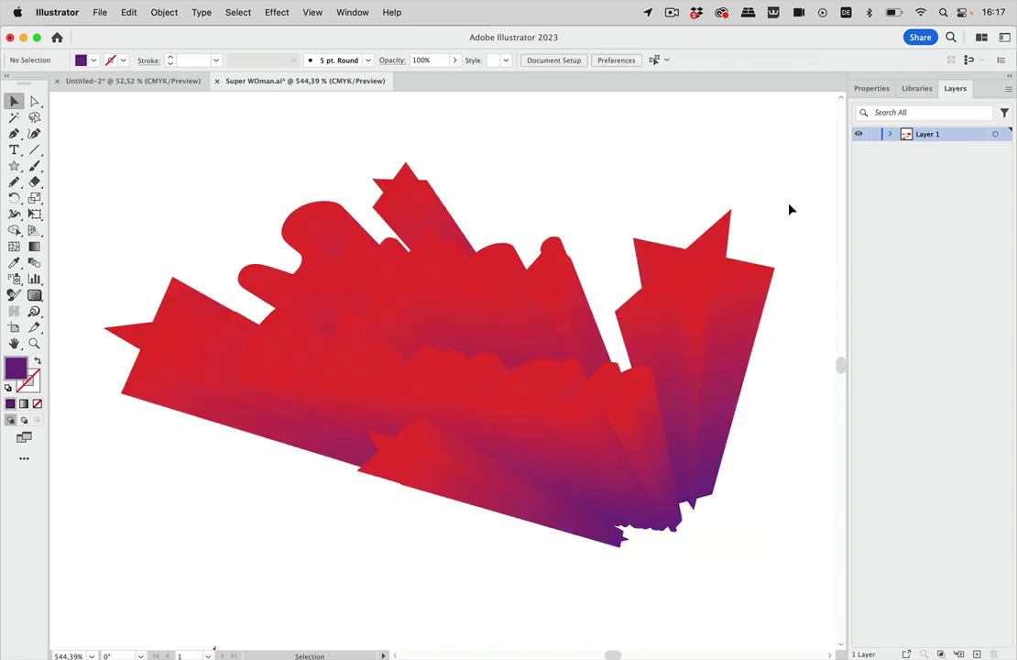
# Examine the expanded artwork in Outline view and check its path and point counts in the Objects section of Document Info.
pyautogui.press('super+y')
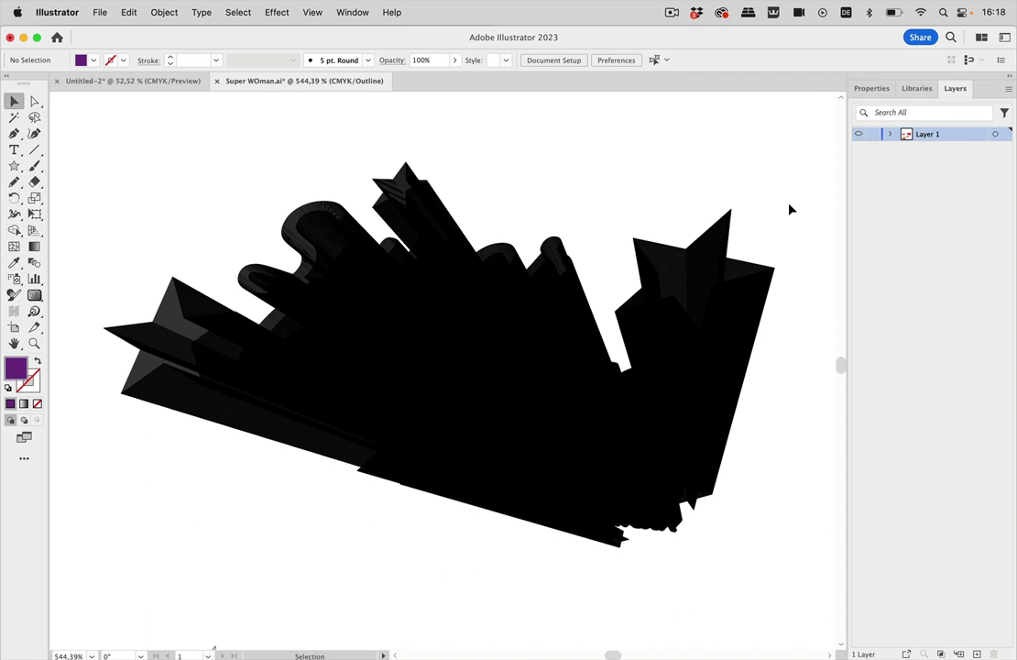
pyautogui.click(727, 268)
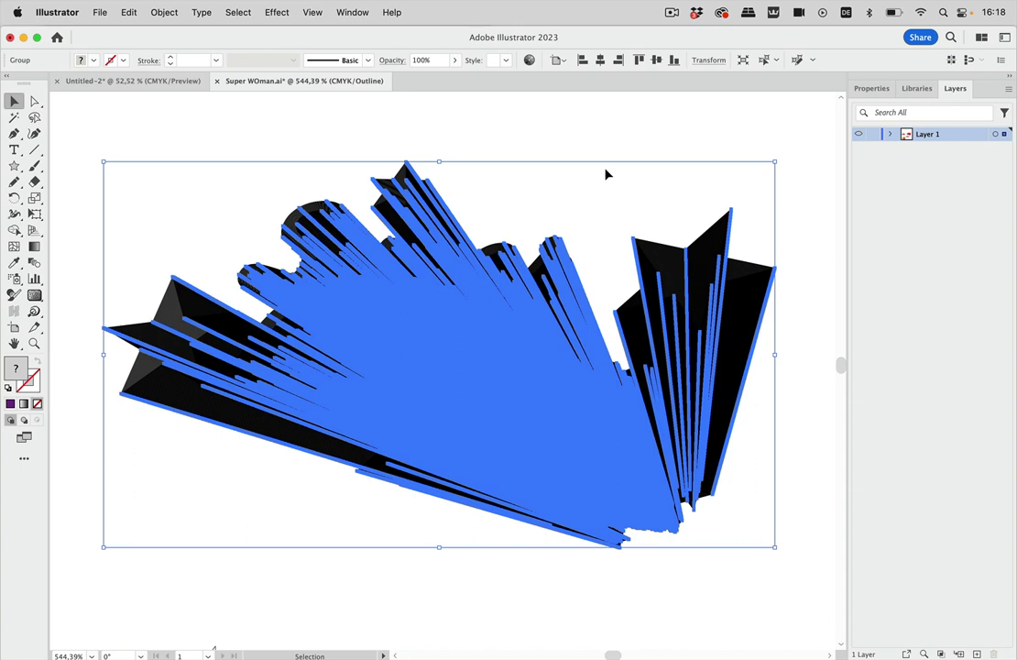
pyautogui.click(353, 12)
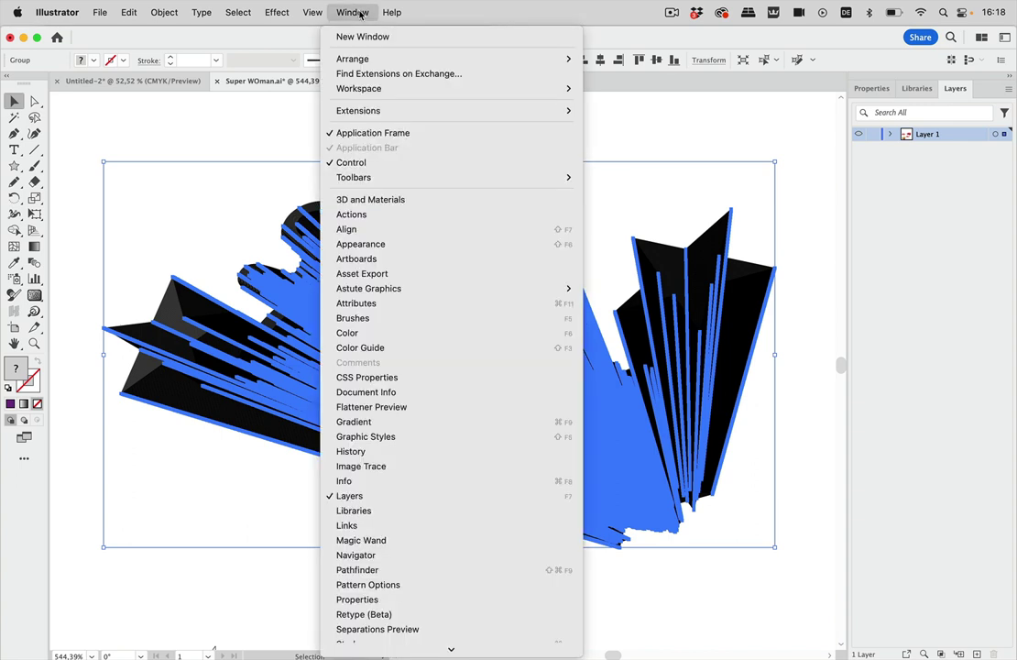
pyautogui.click(367, 392)
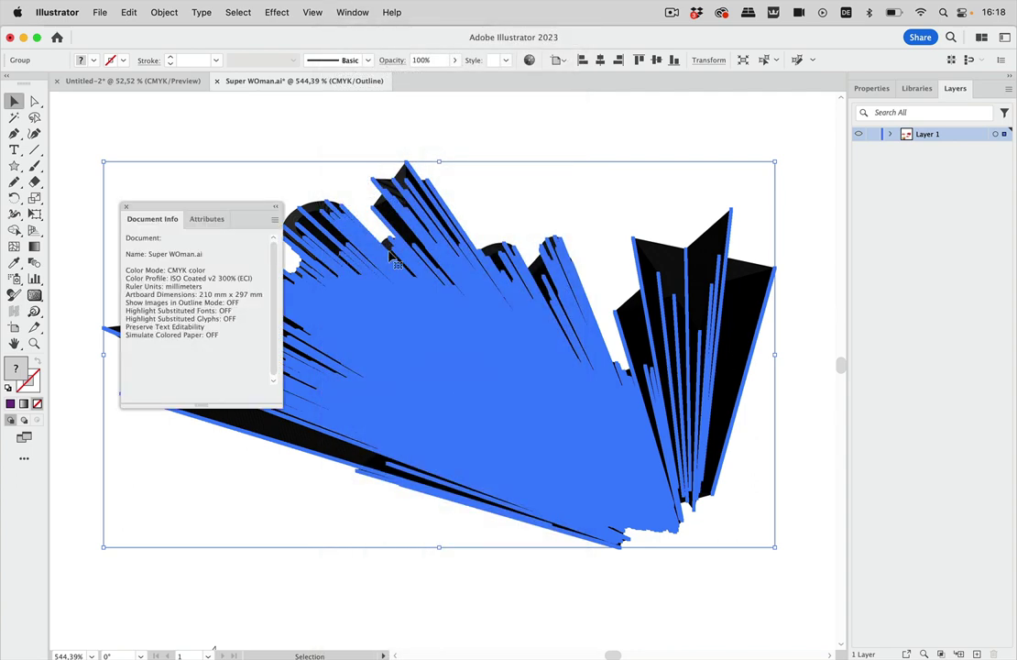
pyautogui.click(274, 219)
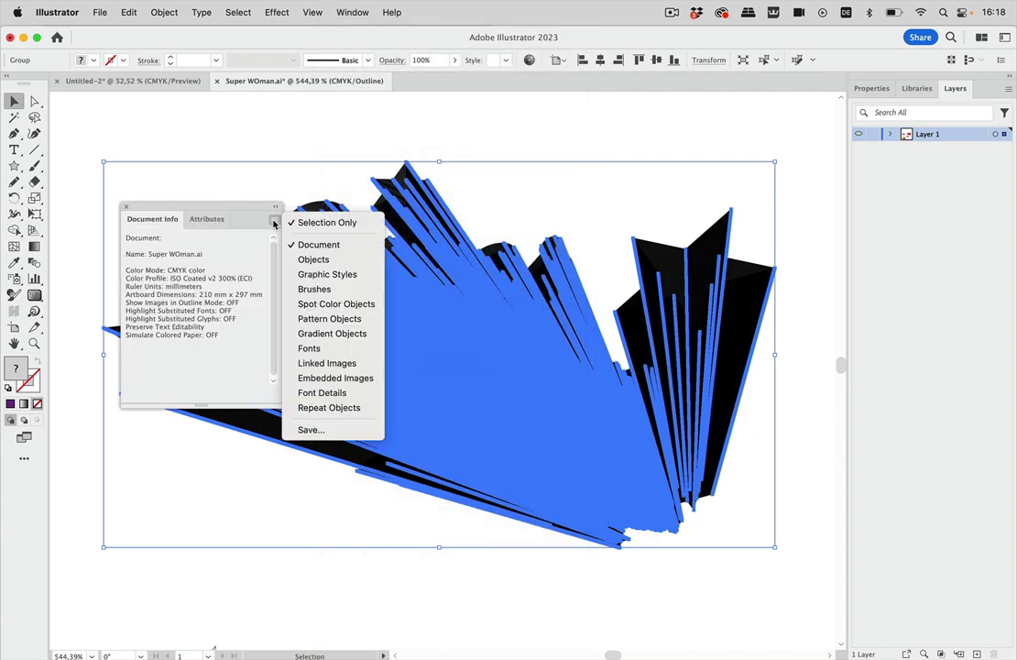
pyautogui.click(312, 259)
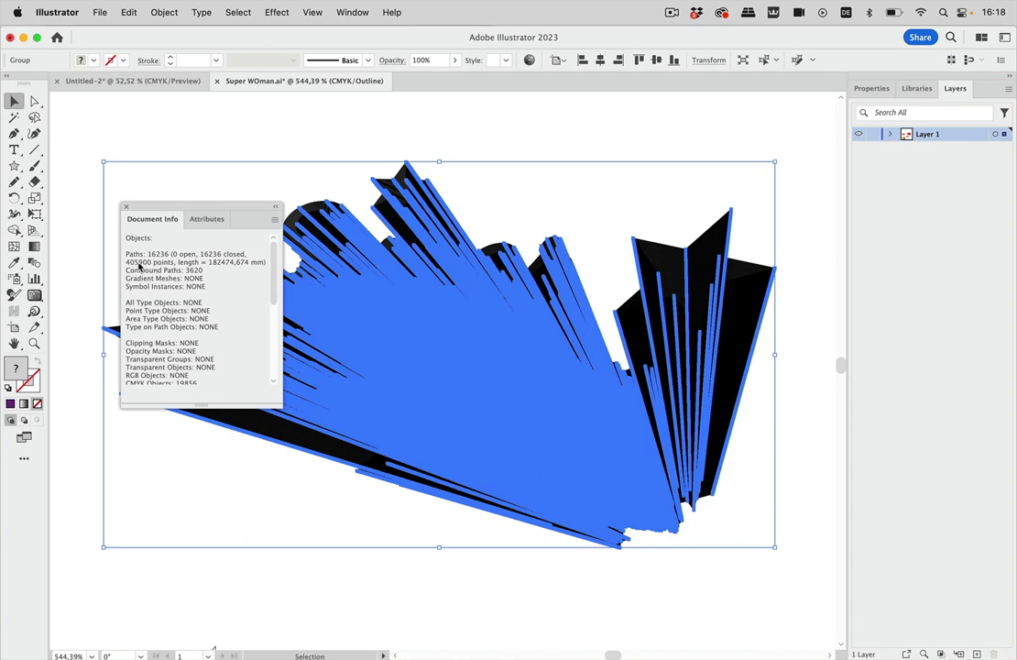
pyautogui.click(125, 206)
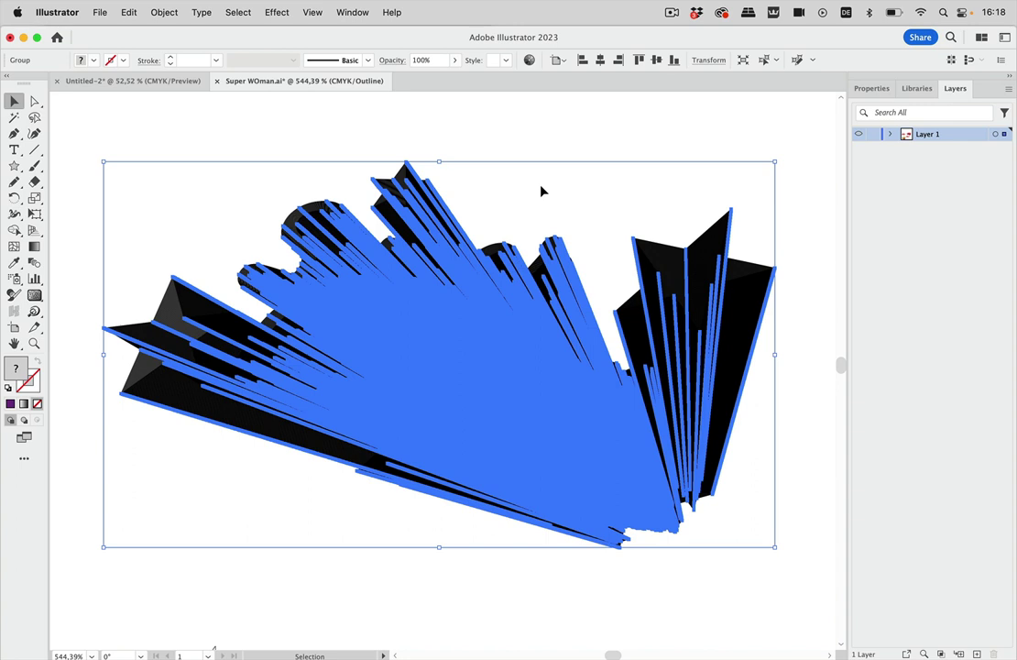
# Save the document in Preview mode with the expanded artwork selected, and bring up the Pathfinder options.
pyautogui.hotkey('ctrl', 'y')
pyautogui.click(493, 134)
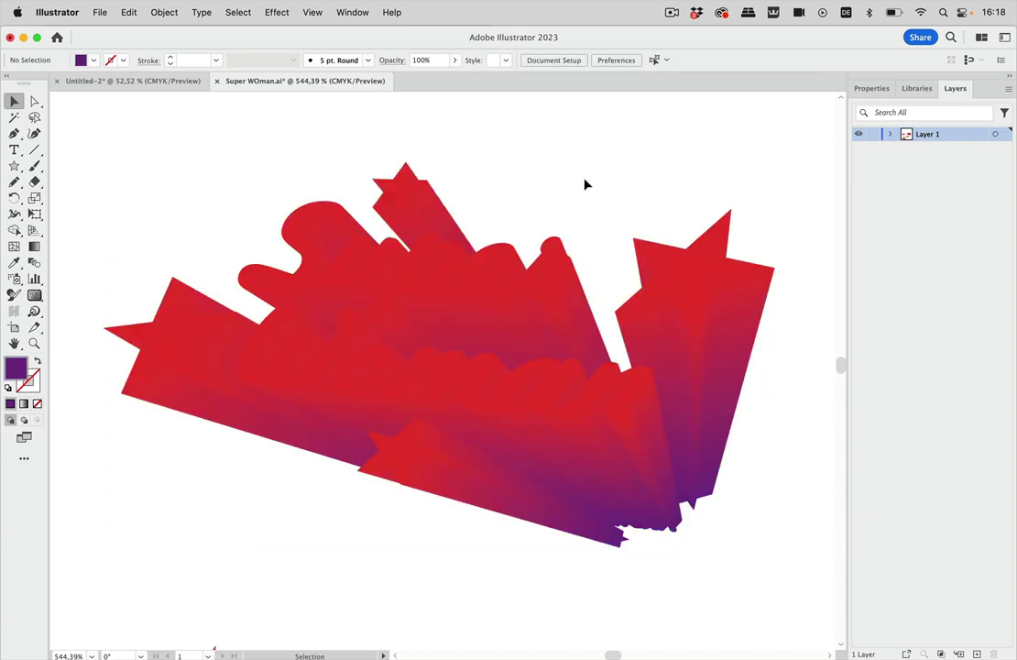
pyautogui.click(692, 336)
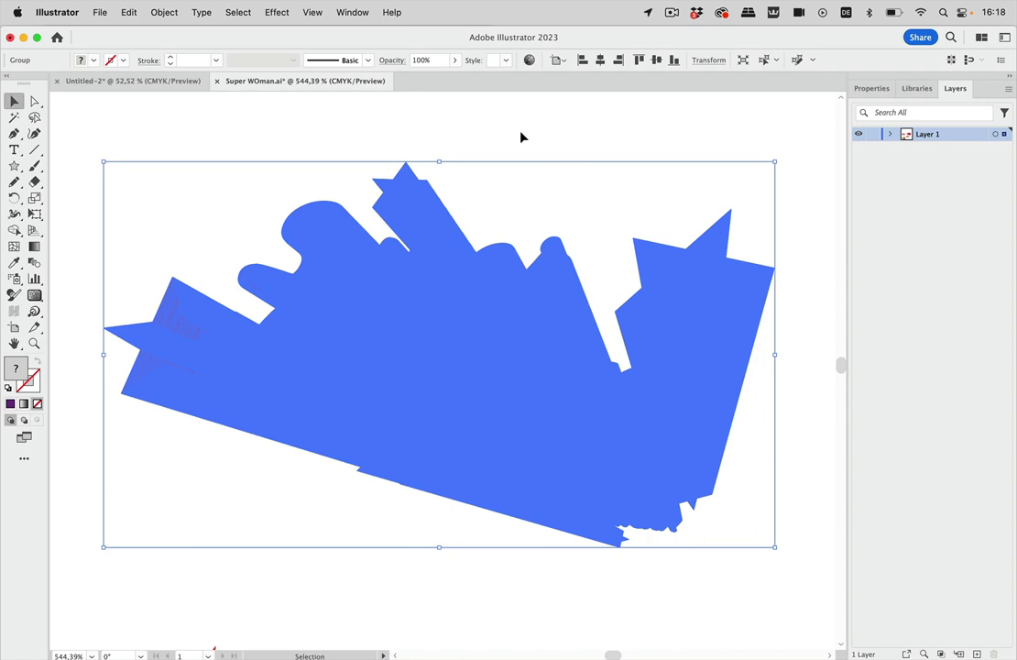
pyautogui.press('super+s')
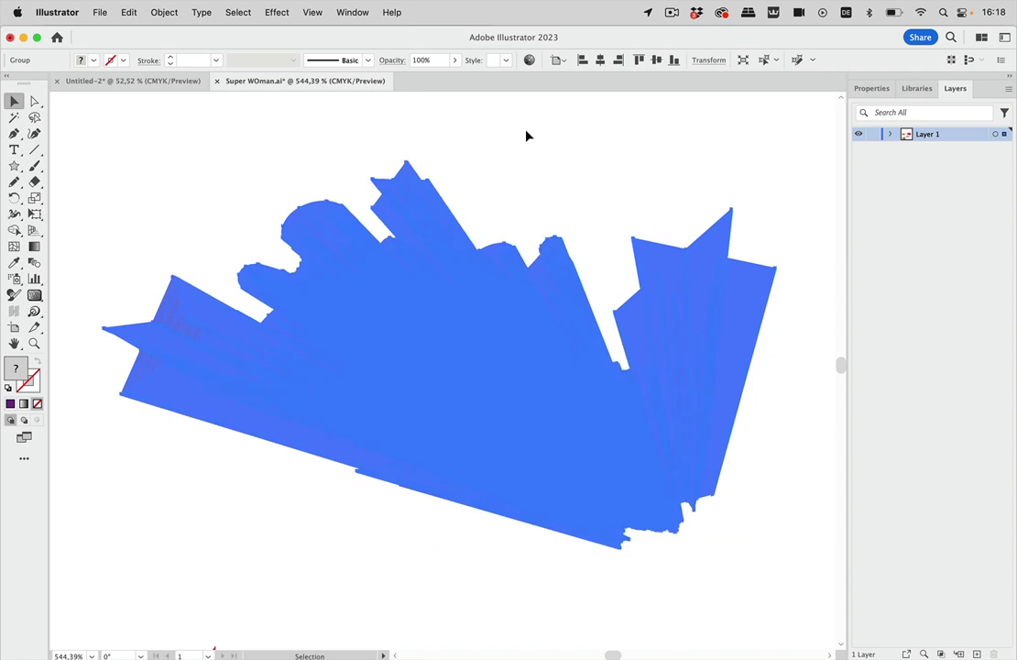
pyautogui.click(352, 12)
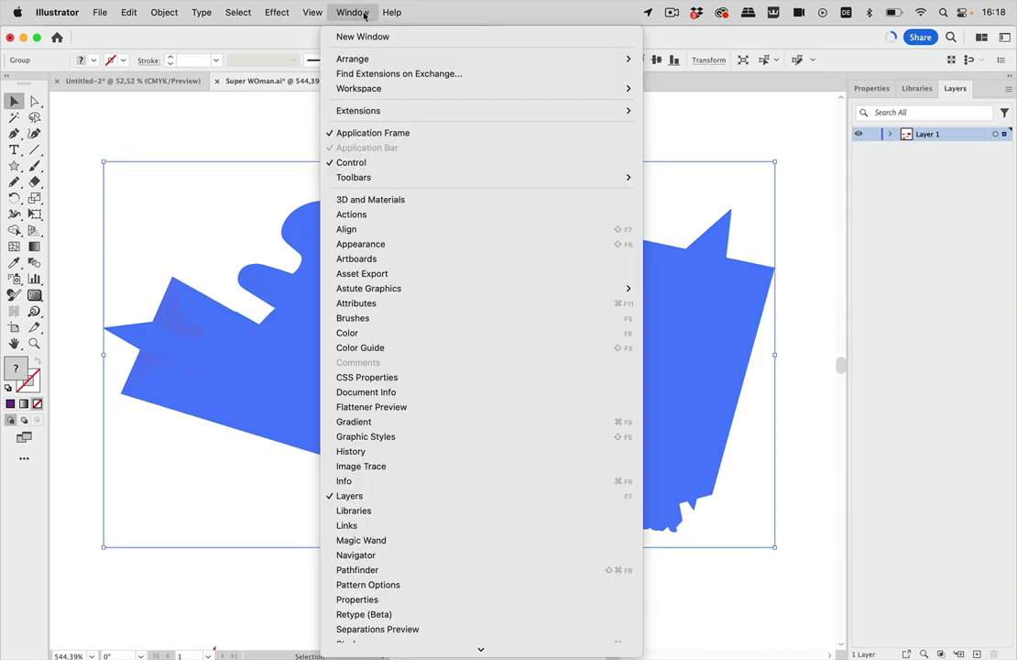
pyautogui.click(413, 570)
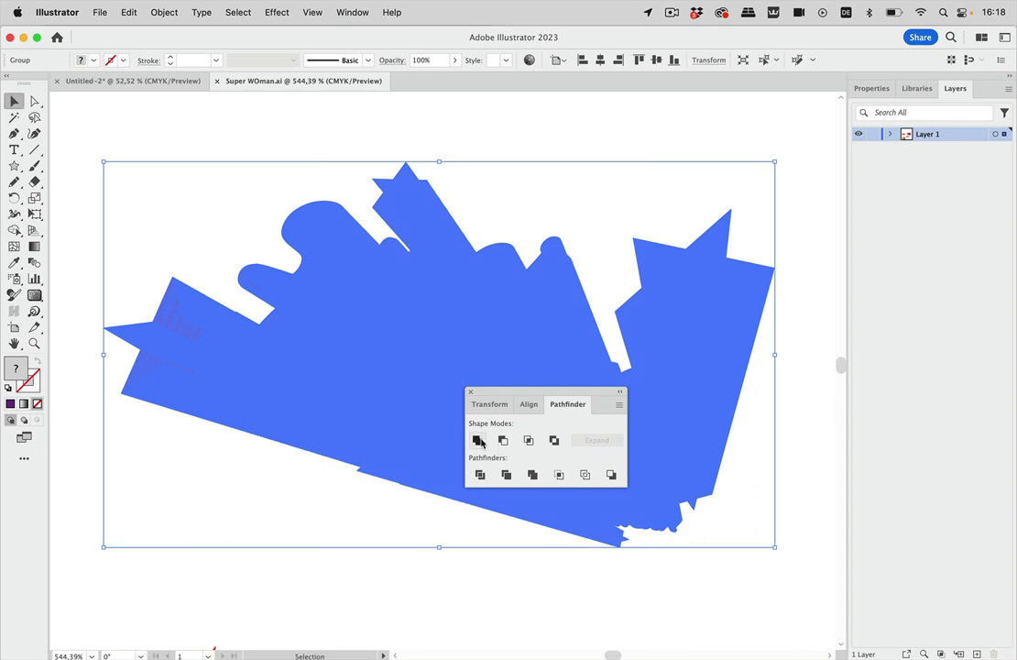
# Try to unite the whole expanded blend group into one shape with Pathfinder.
pyautogui.click(478, 440)
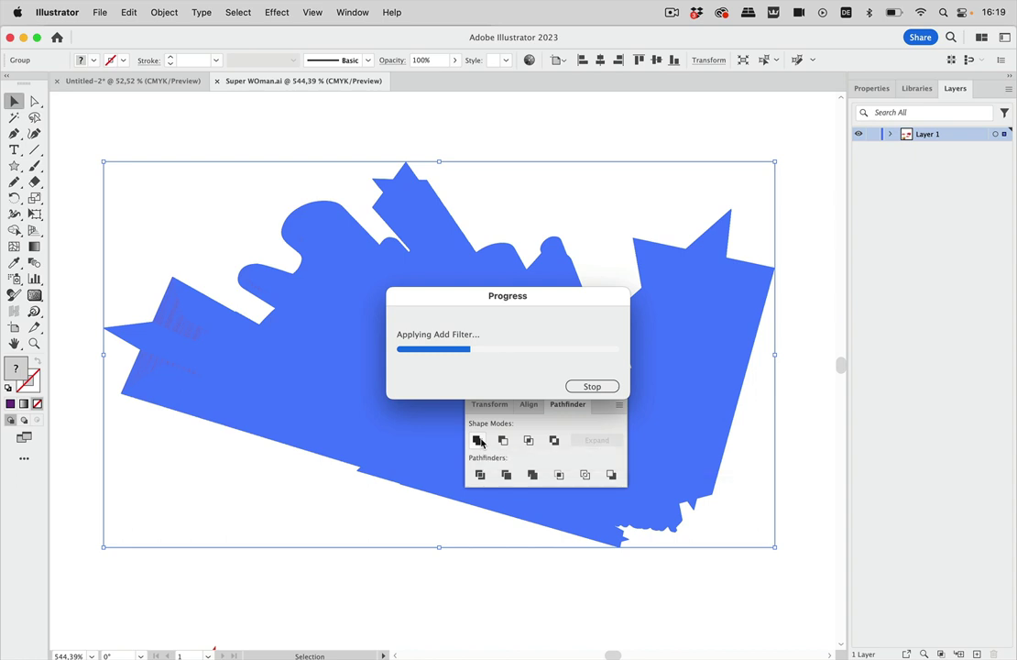
pyautogui.moveTo(479, 300); pyautogui.dragTo(678, 122)
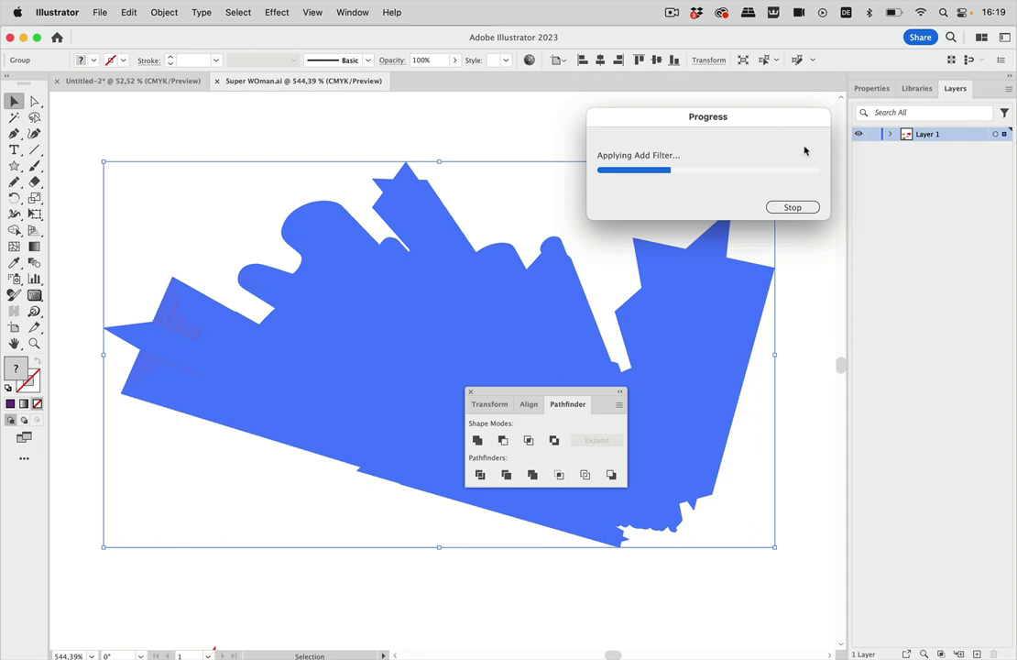
pyautogui.moveTo(780, 130); pyautogui.dragTo(751, 125)
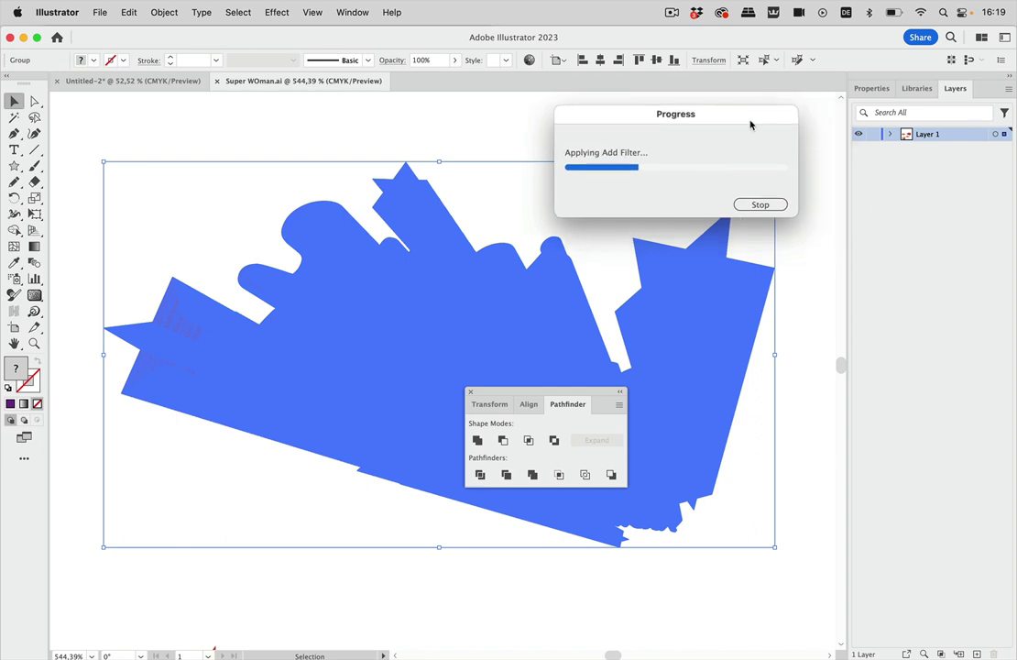
pyautogui.click(769, 211)
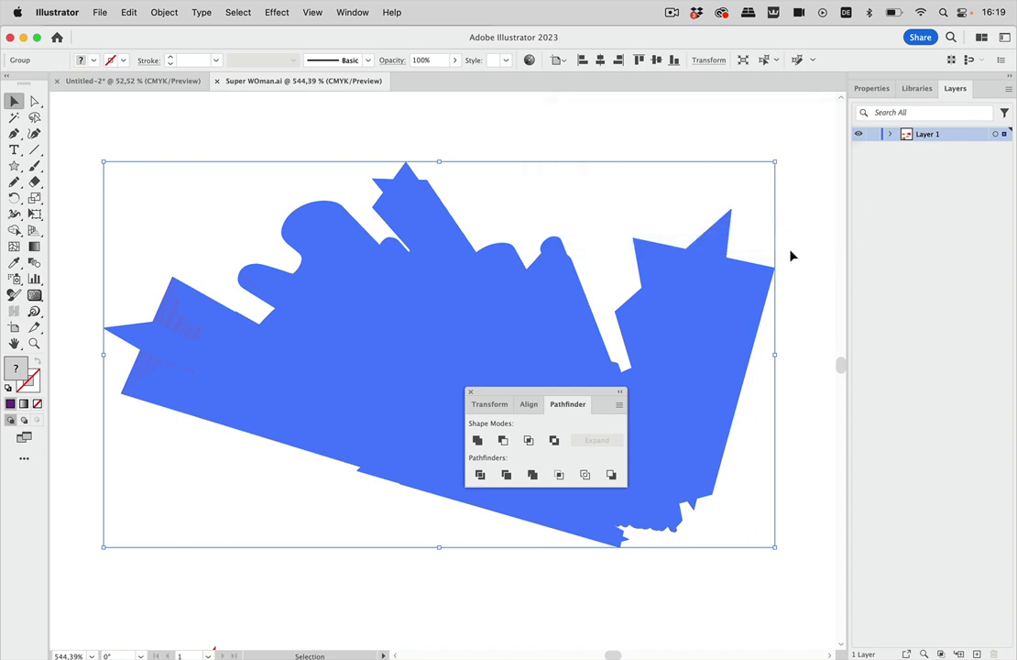
# Ungroup the expanded blend into its separate step groups and select single steps to check the separation.
pyautogui.click(792, 256)
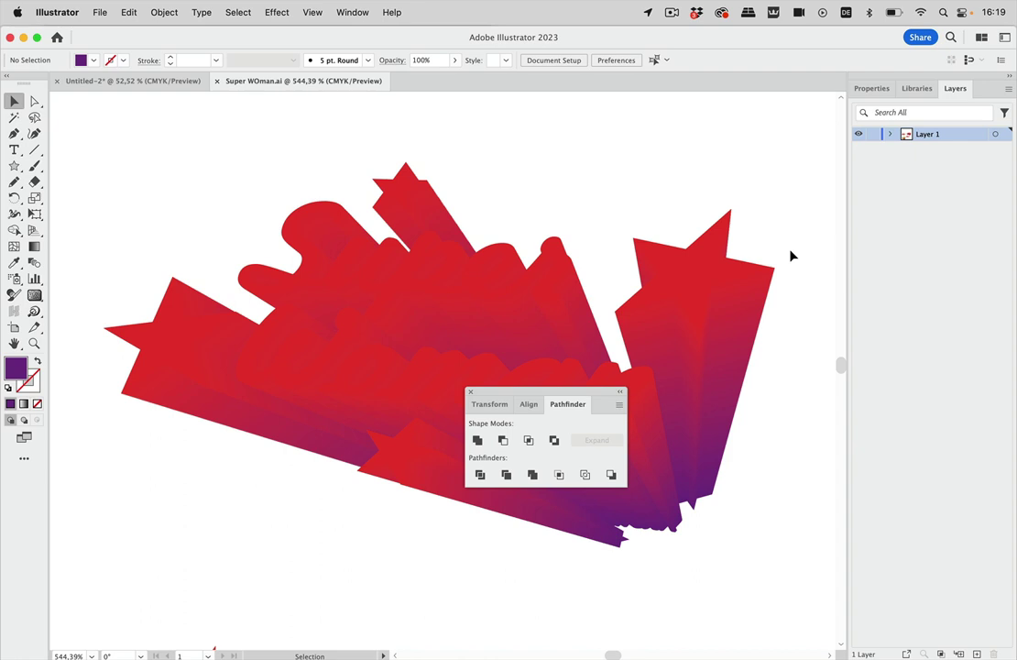
pyautogui.click(739, 284)
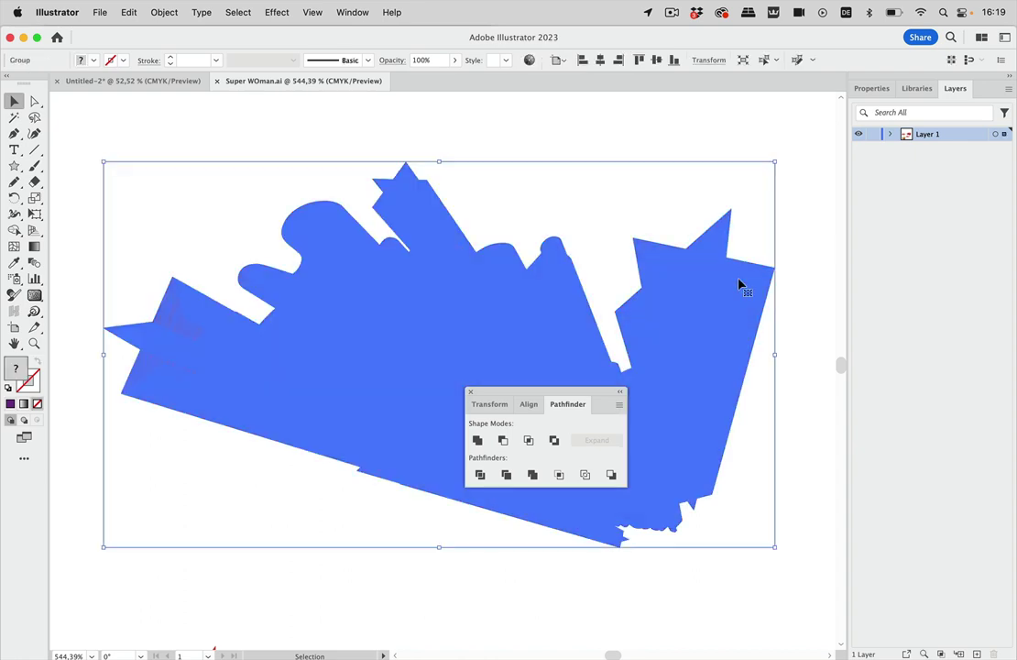
pyautogui.click(698, 196)
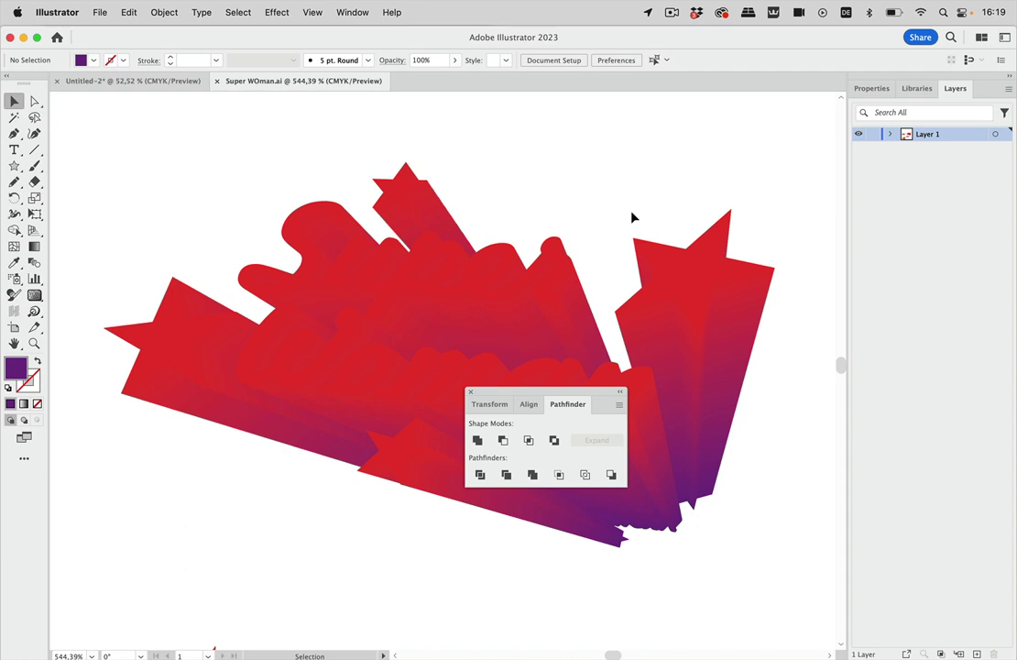
pyautogui.click(699, 275)
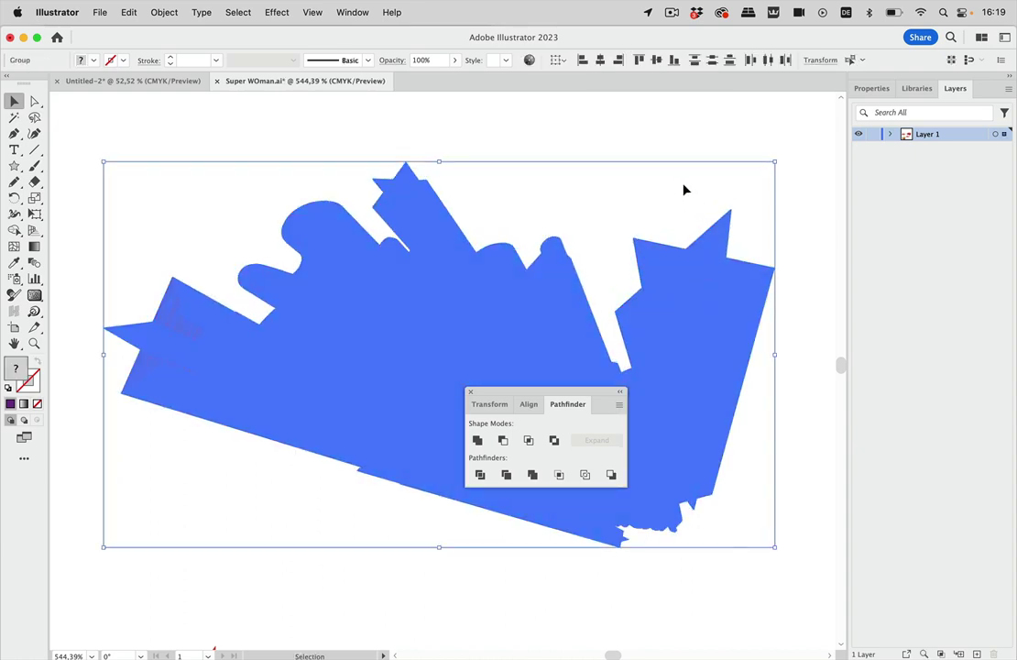
pyautogui.click(680, 190)
pyautogui.click(689, 263)
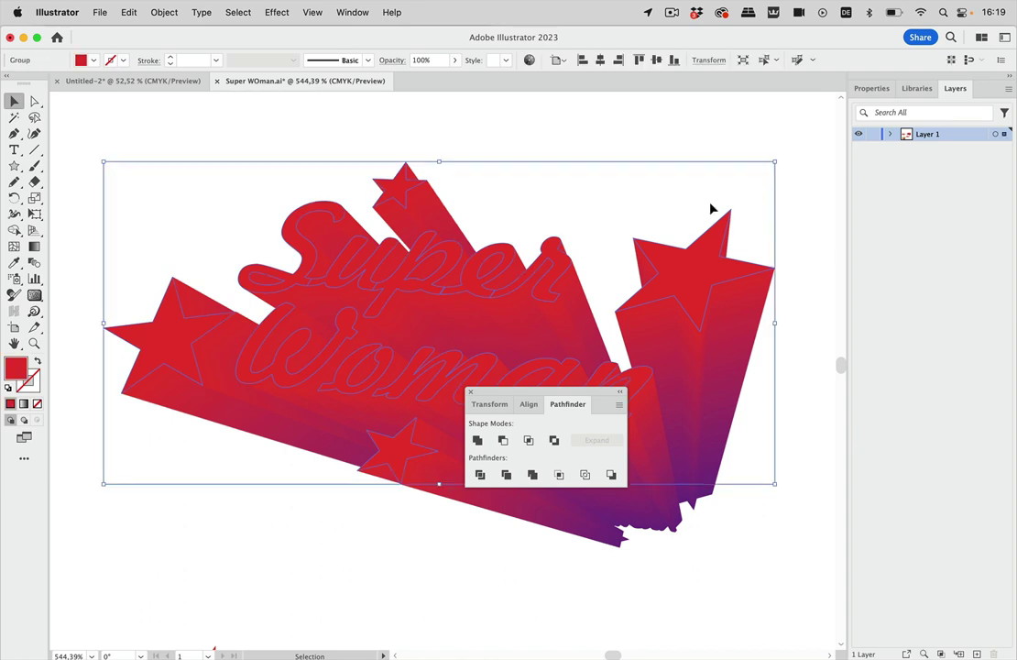
pyautogui.press('super')
pyautogui.click(720, 306)
pyautogui.click(745, 343)
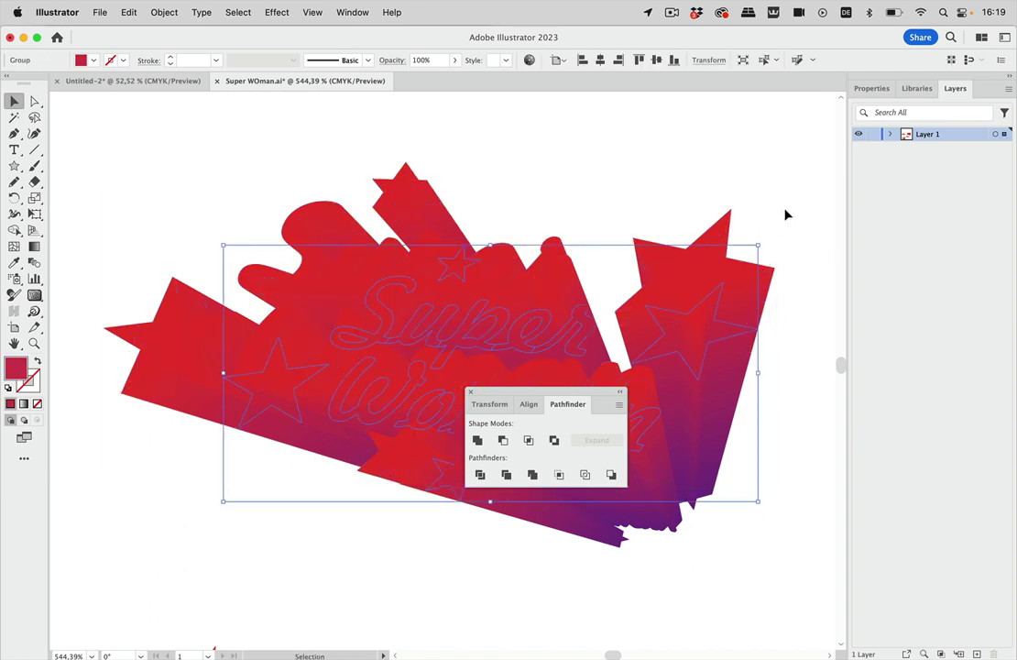
# Ungroup the individual step groups so every star and letter becomes a separate path, and deselect everything.
pyautogui.moveTo(784, 209); pyautogui.dragTo(634, 342)
pyautogui.click(807, 200)
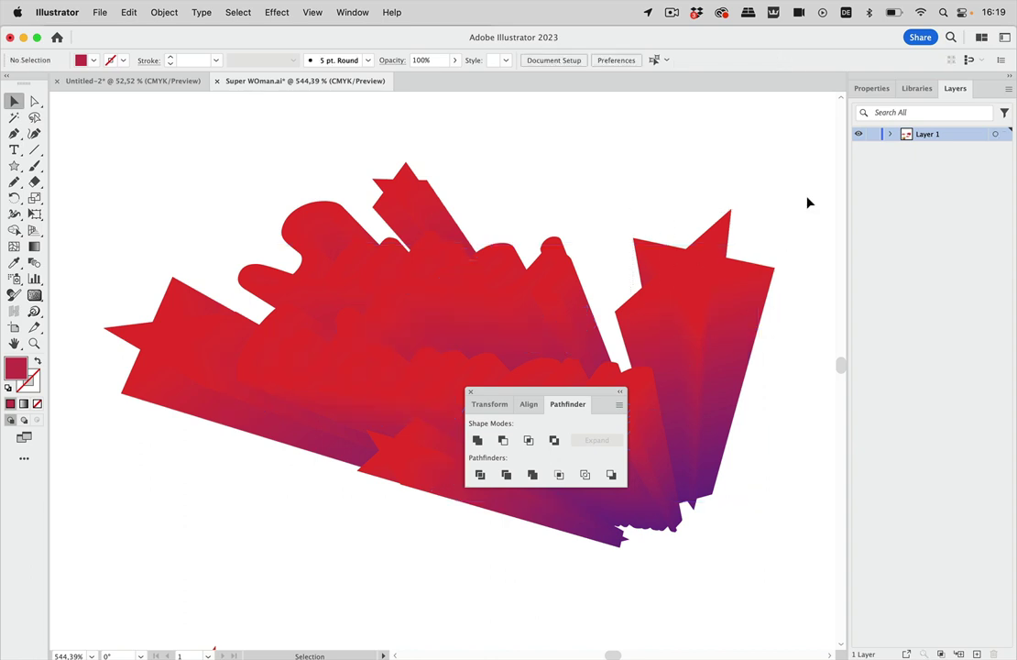
pyautogui.moveTo(780, 193); pyautogui.dragTo(606, 386)
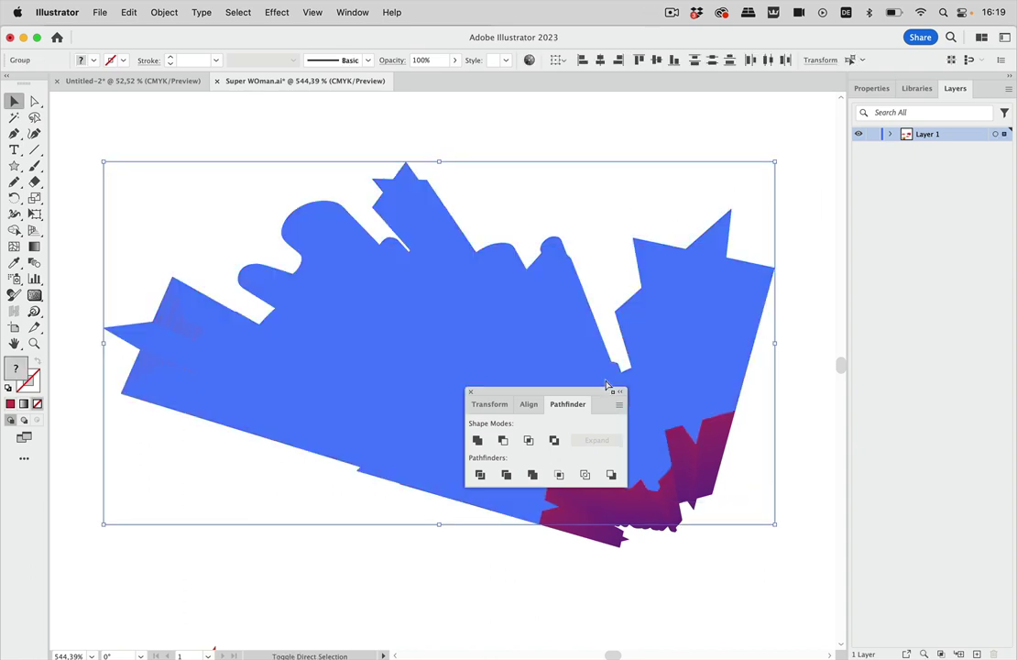
pyautogui.click(739, 170)
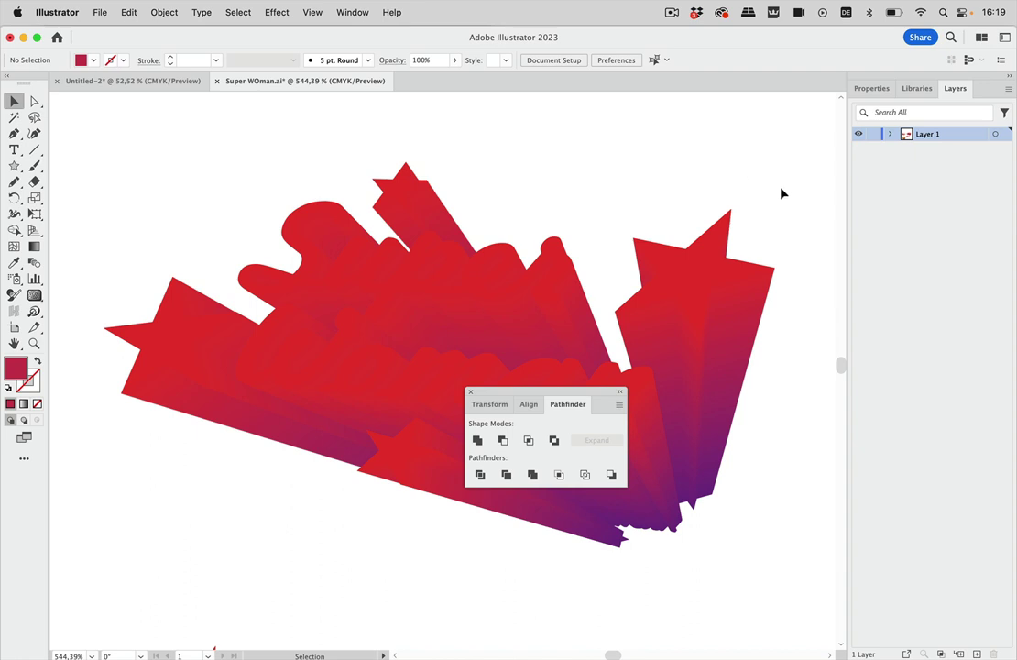
# Unite the front paths of the large right-hand star's extrusion with Pathfinder, and examine the merged shape's edge up close.
pyautogui.moveTo(781, 191); pyautogui.dragTo(624, 341)
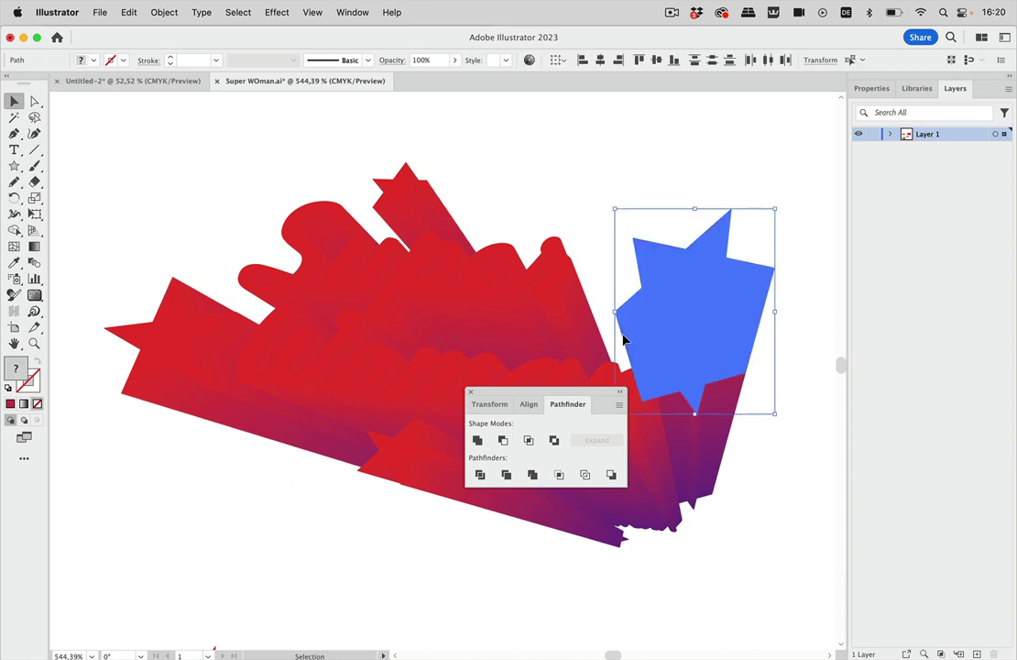
pyautogui.click(477, 441)
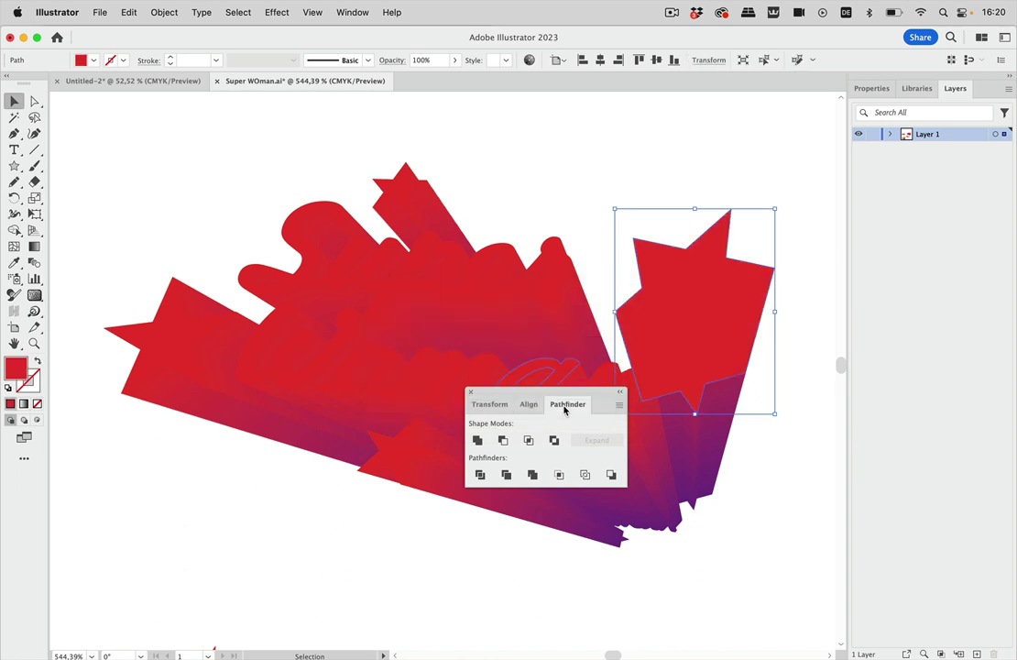
pyautogui.scroll(5, 782, 288)
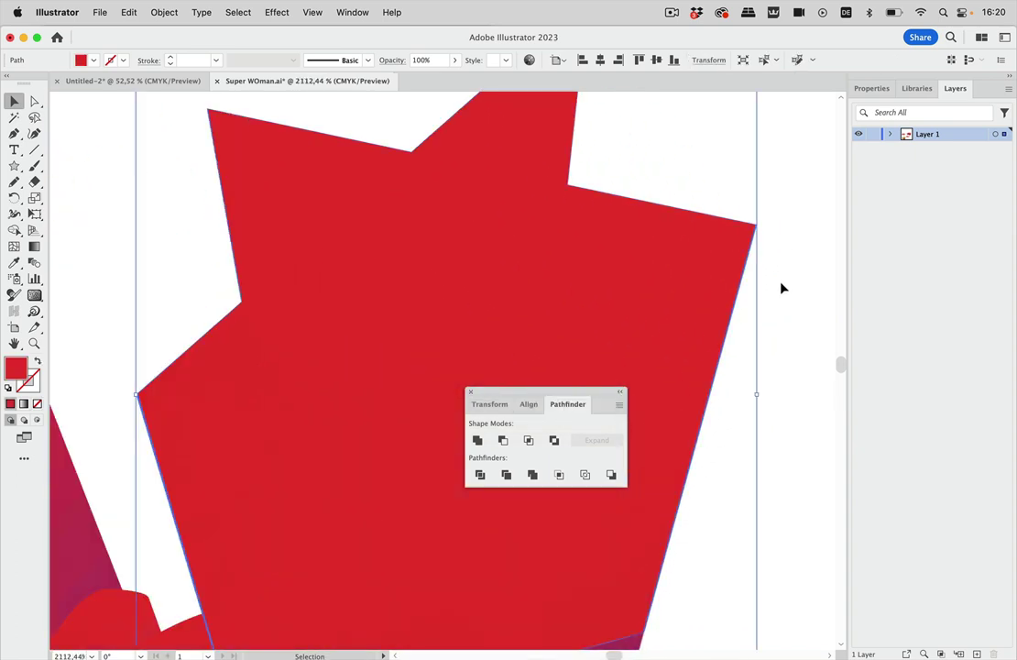
pyautogui.scroll(4, 797, 257)
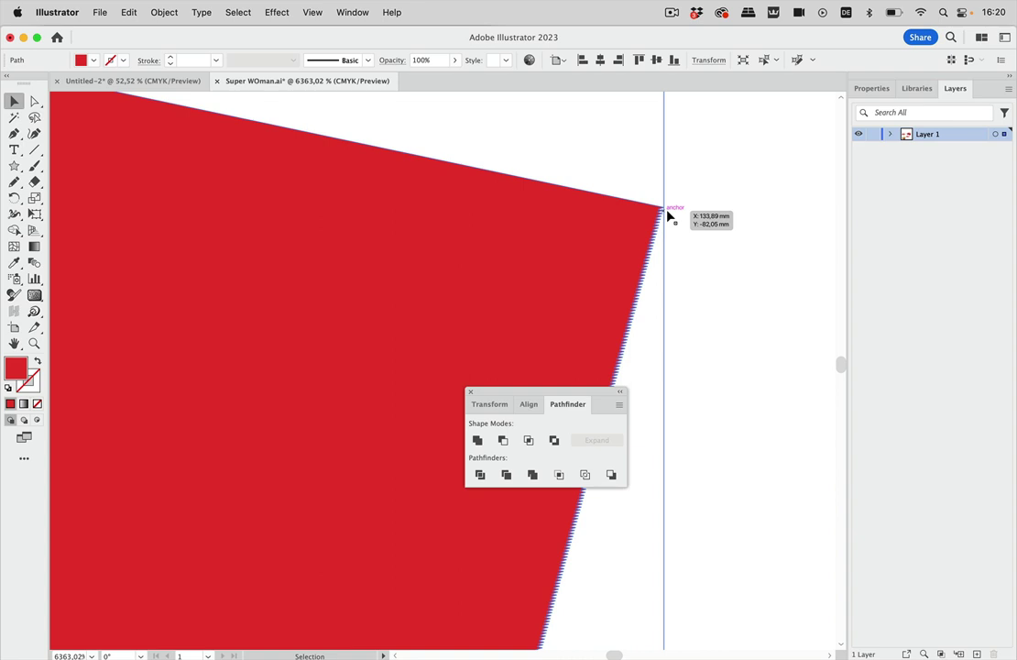
pyautogui.scroll(5, 679, 252)
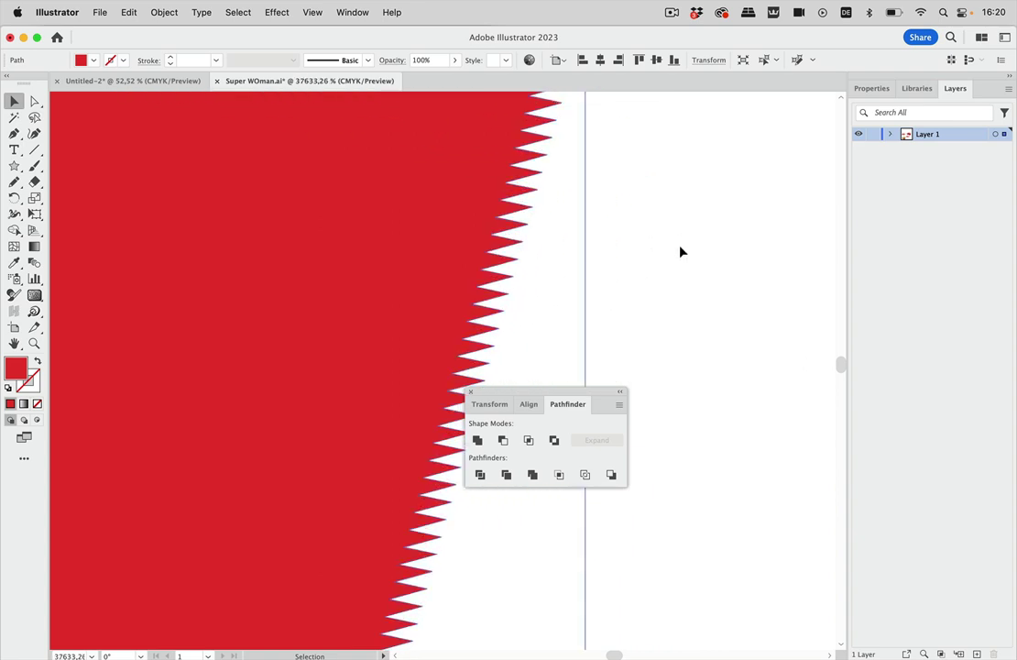
pyautogui.scroll(-10, 575, 229)
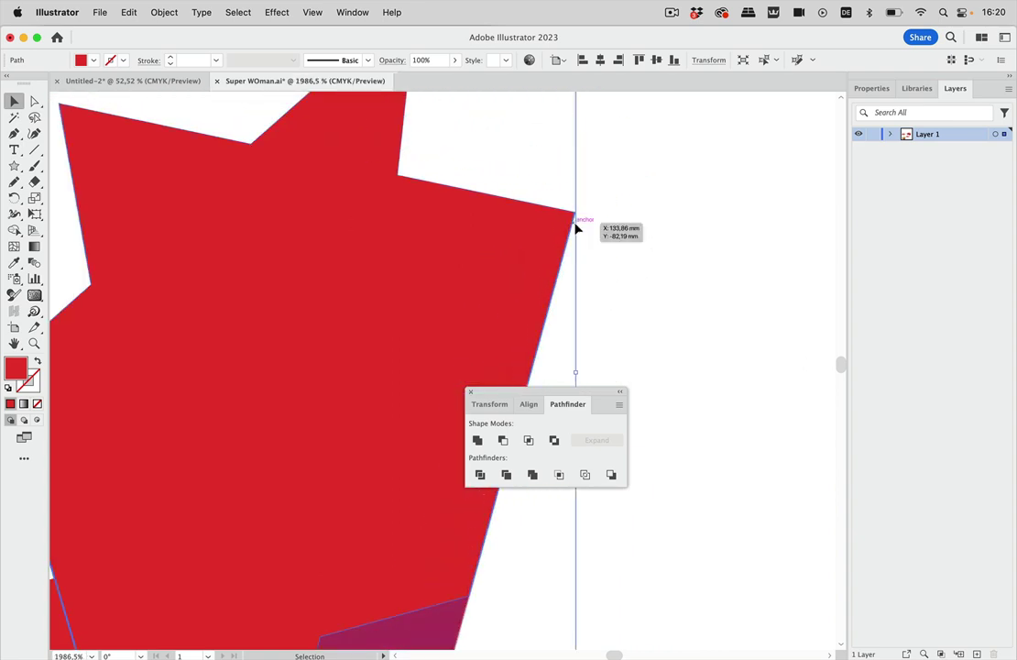
pyautogui.hscroll(-6, 575, 232)
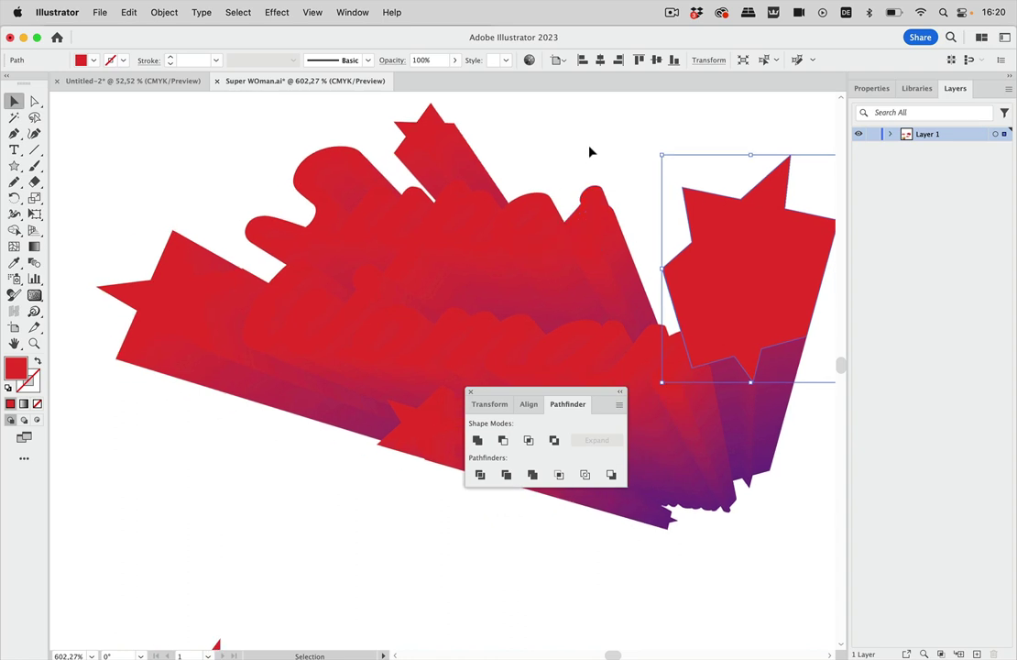
# Deselect the merged star, close the Pathfinder panel, and move the flat red Super Woman lettering group slightly upward.
pyautogui.click(590, 152)
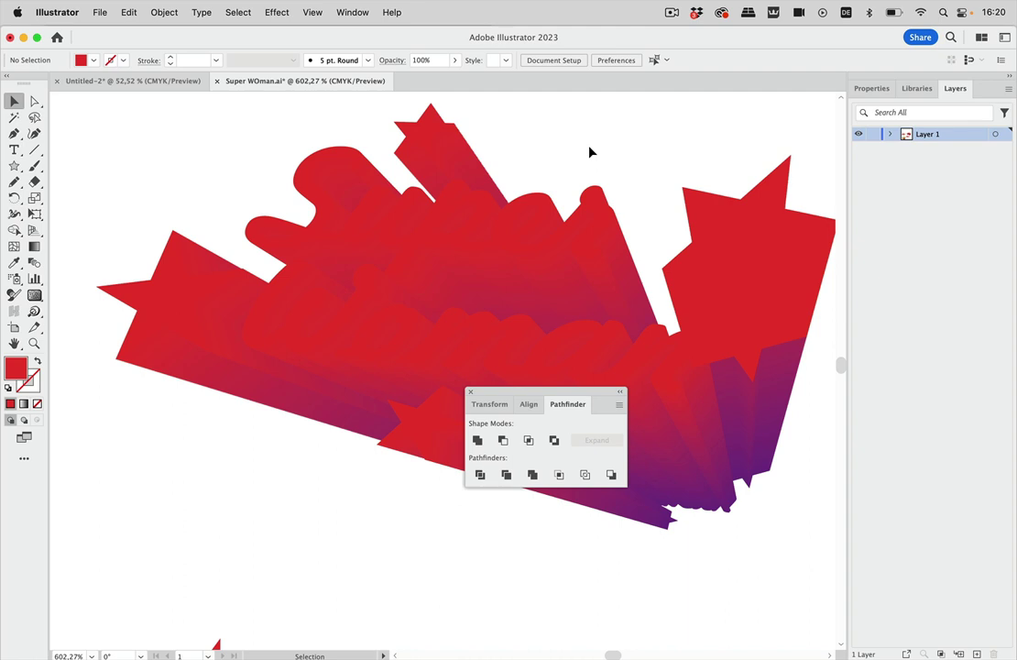
pyautogui.click(470, 391)
pyautogui.scroll(-2, 489, 509)
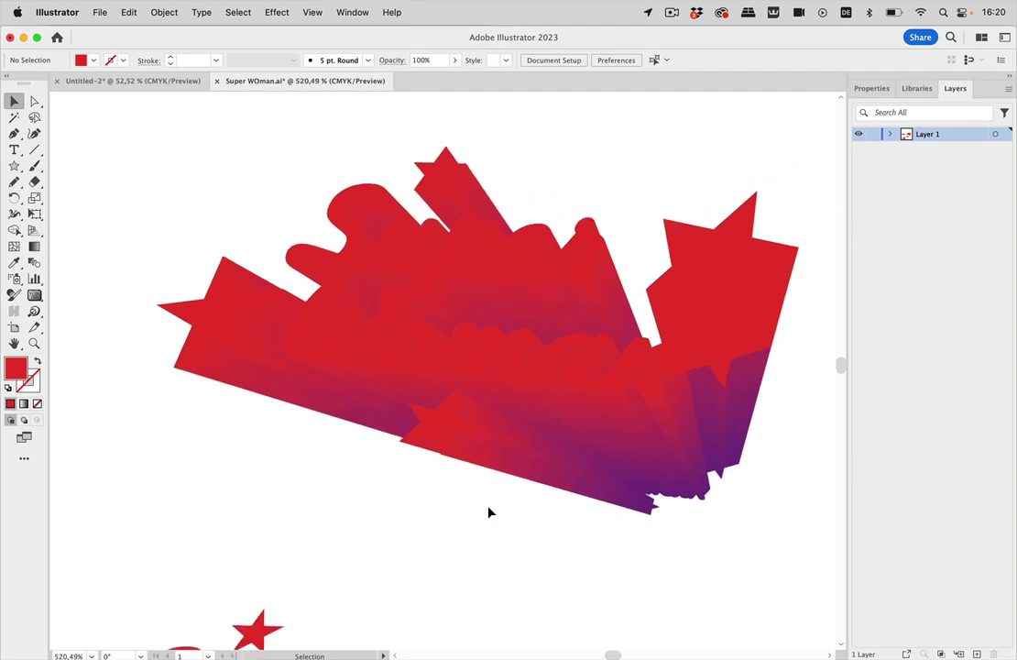
pyautogui.scroll(-10, 489, 509)
pyautogui.scroll(-3, 488, 513)
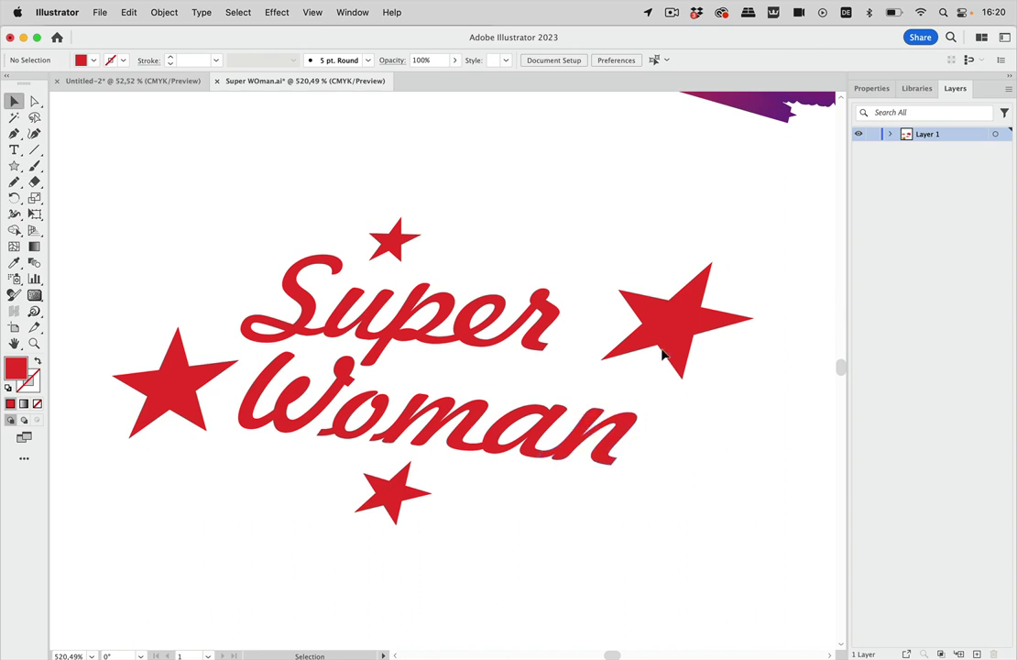
pyautogui.moveTo(676, 342); pyautogui.dragTo(683, 286)
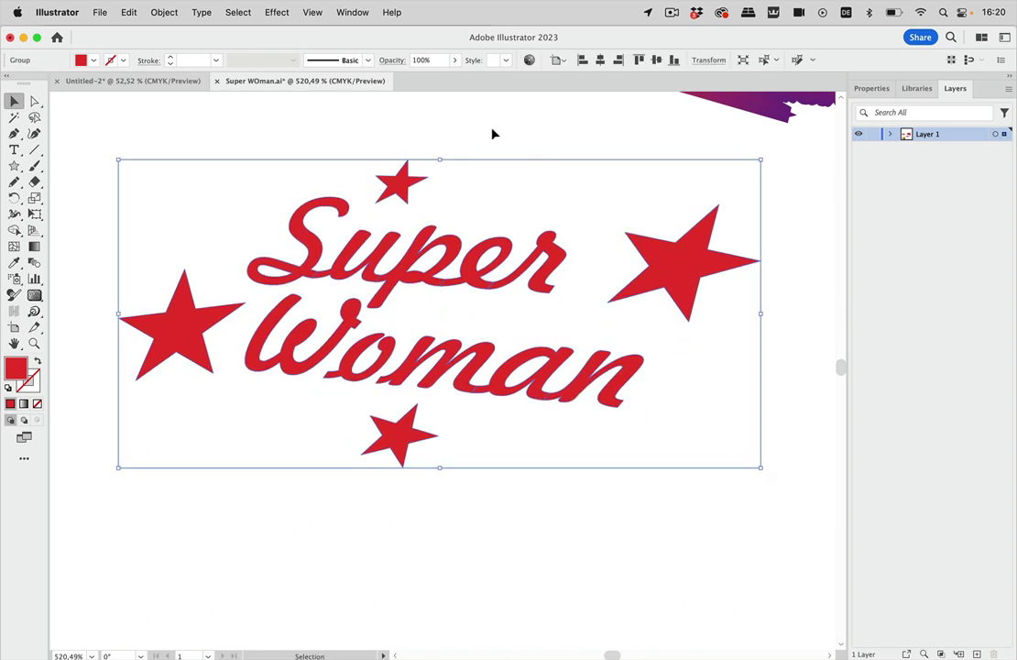
# Start a Transform effect on the flat lettering group with a horizontal and vertical move of 0,1 mm.
pyautogui.click(276, 12)
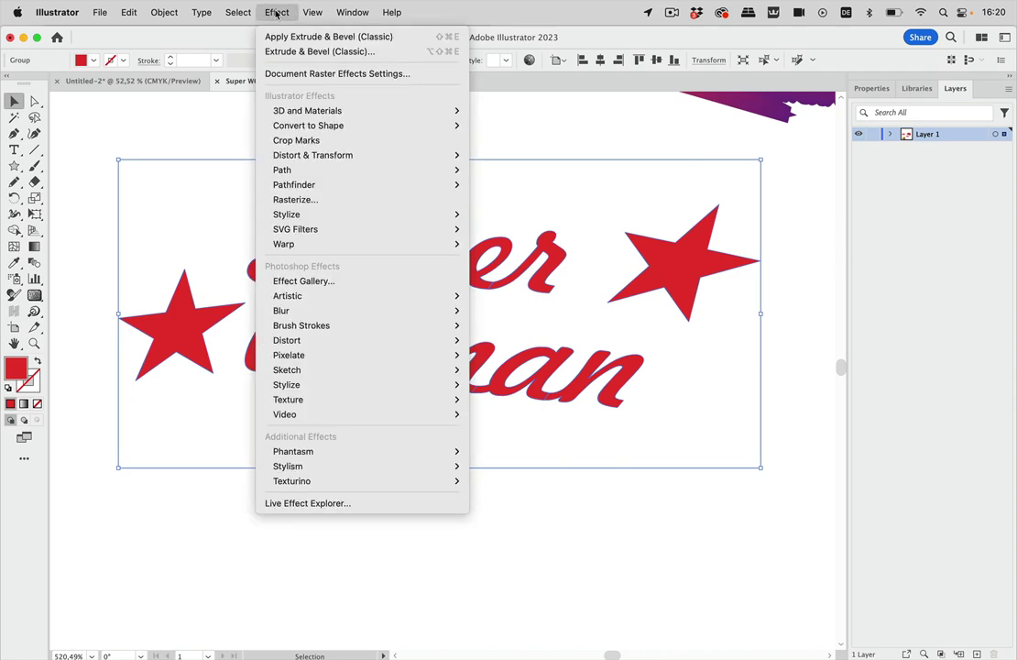
pyautogui.moveTo(353, 161)
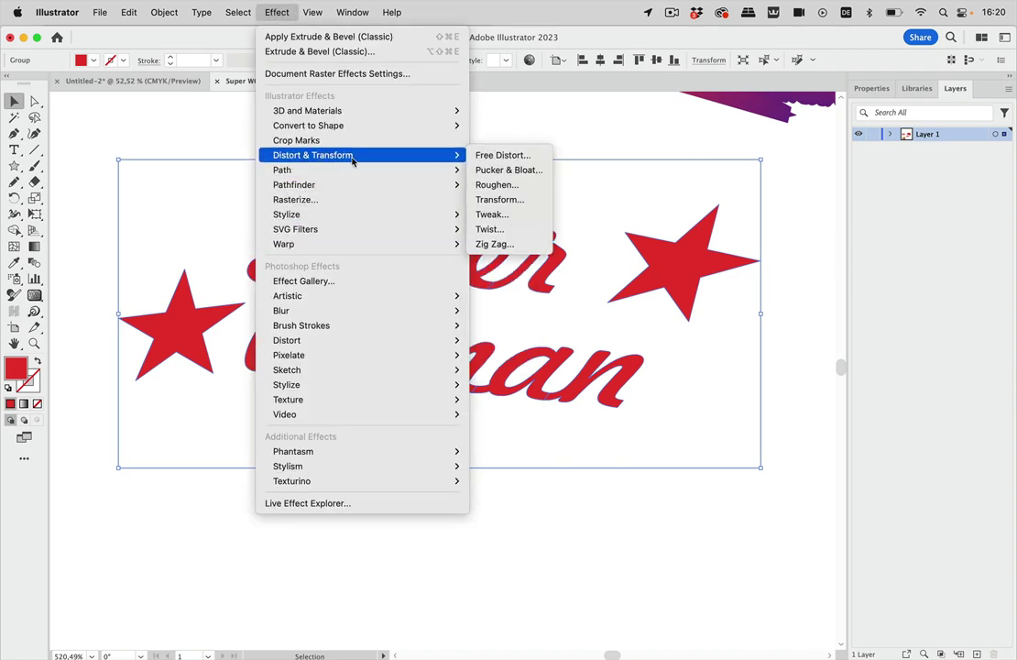
pyautogui.click(500, 199)
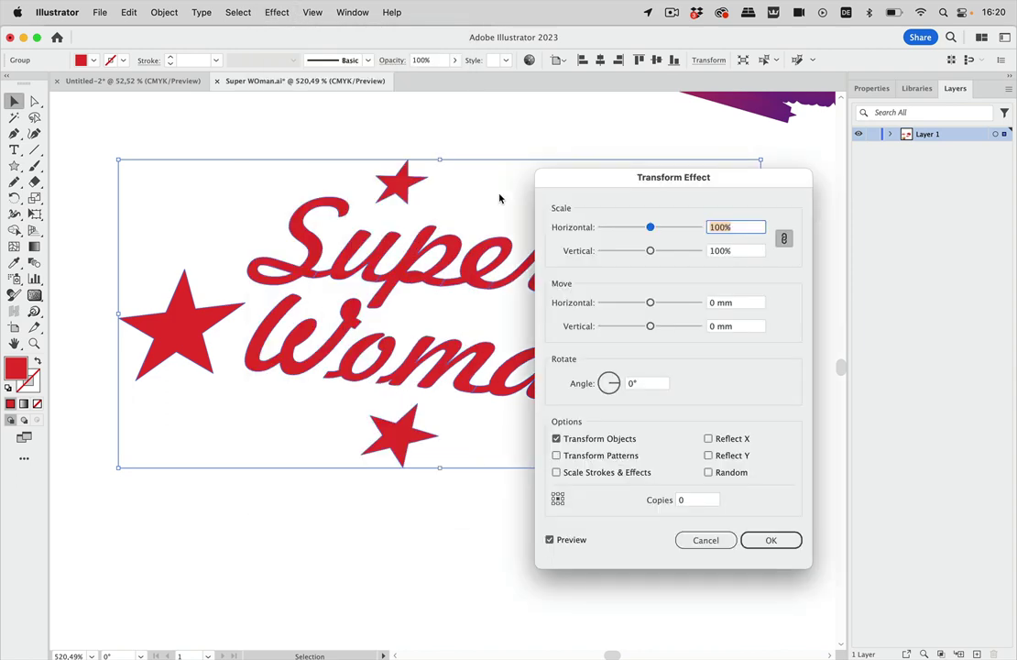
pyautogui.click(738, 303)
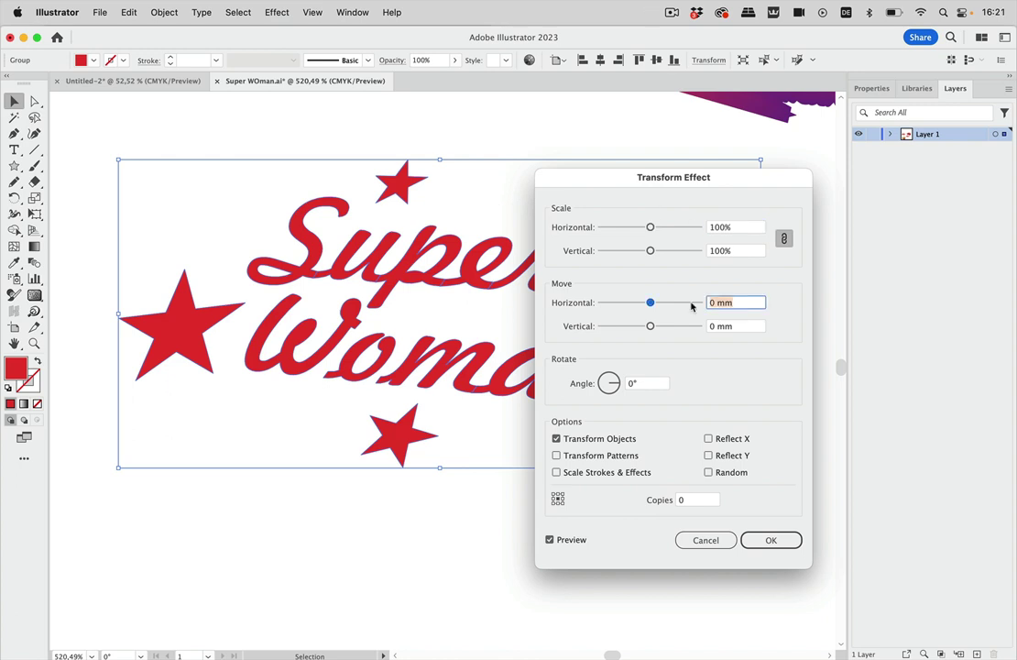
pyautogui.write('0,1')
pyautogui.press('Tab')
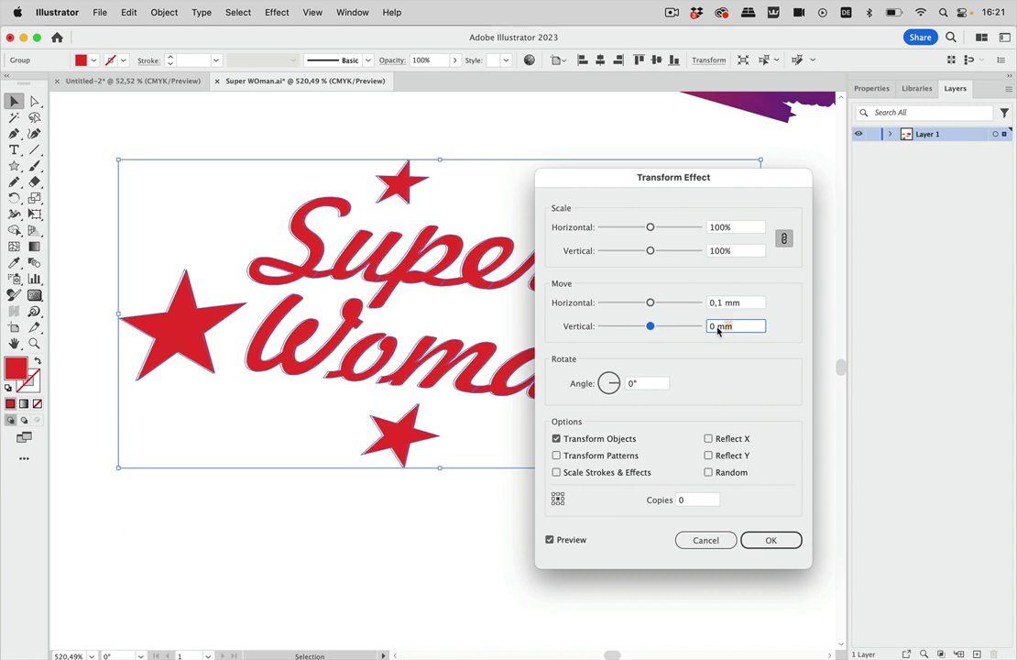
pyautogui.write(',1')
# Set the Transform effect to 40 copies and apply it to the lettering group.
pyautogui.click(698, 501)
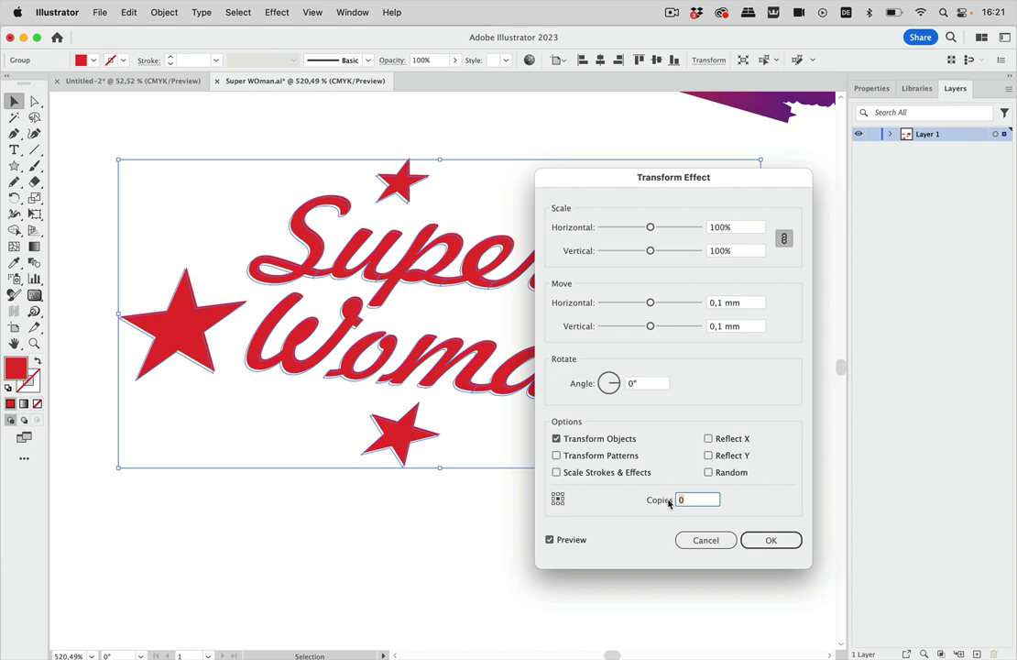
pyautogui.write('20')
pyautogui.press('Tab')
pyautogui.write('40')
pyautogui.click(771, 539)
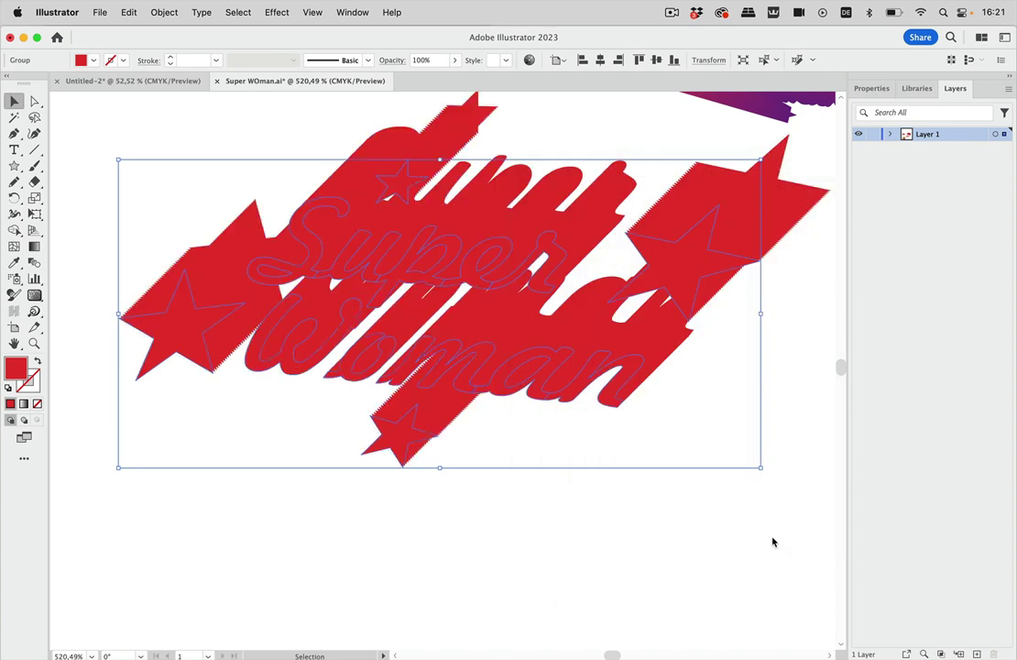
# Edit the lettering's Transform effect through its Appearance entry, setting the vertical move to -0,1 mm.
pyautogui.scroll(3, 747, 391)
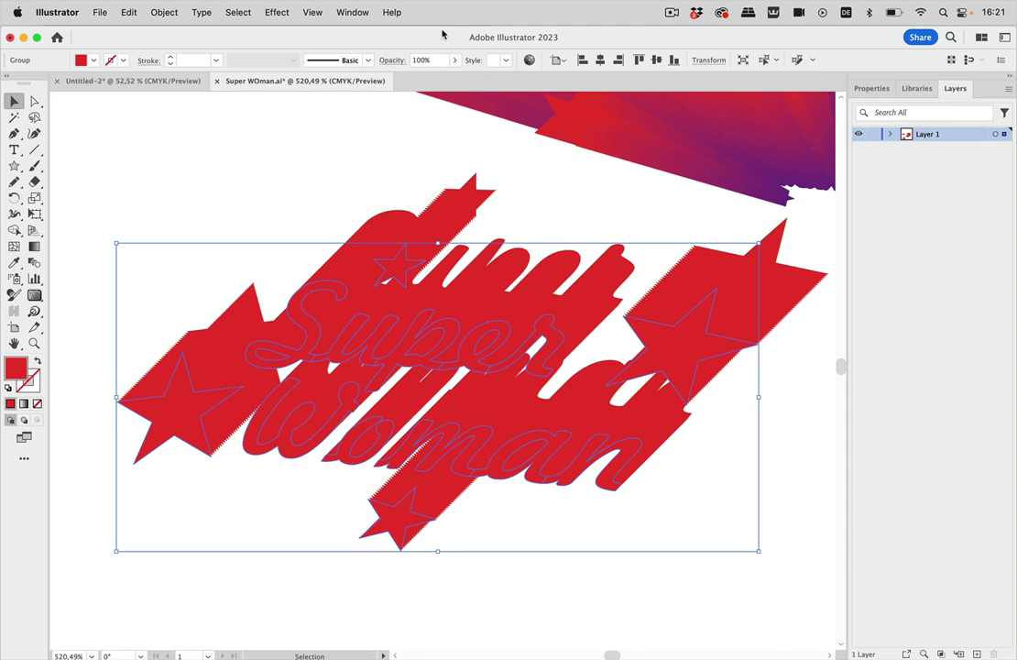
pyautogui.click(354, 12)
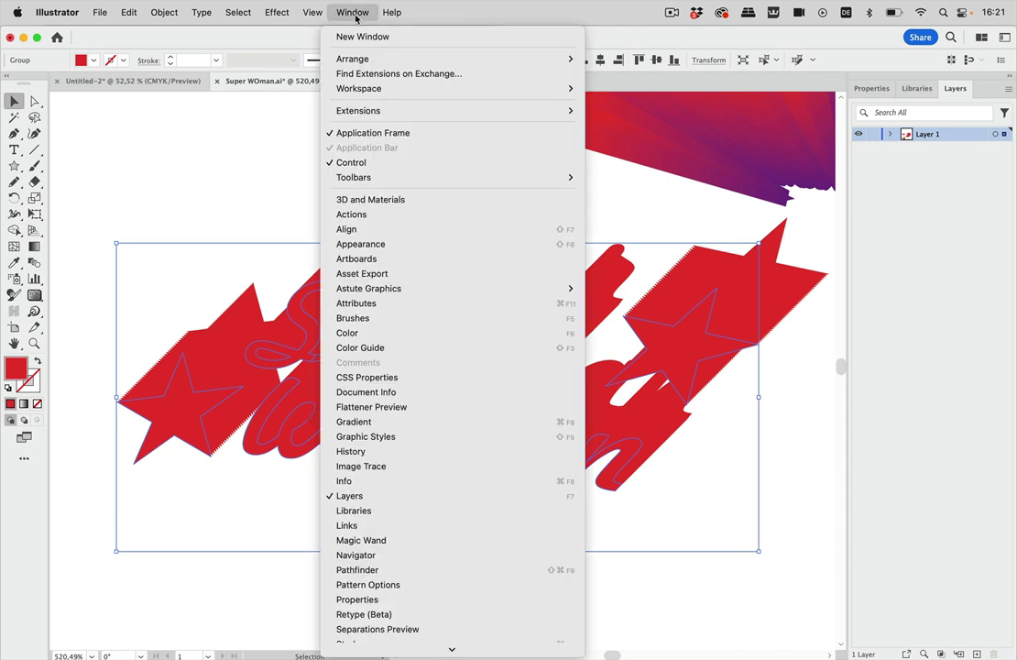
pyautogui.click(398, 255)
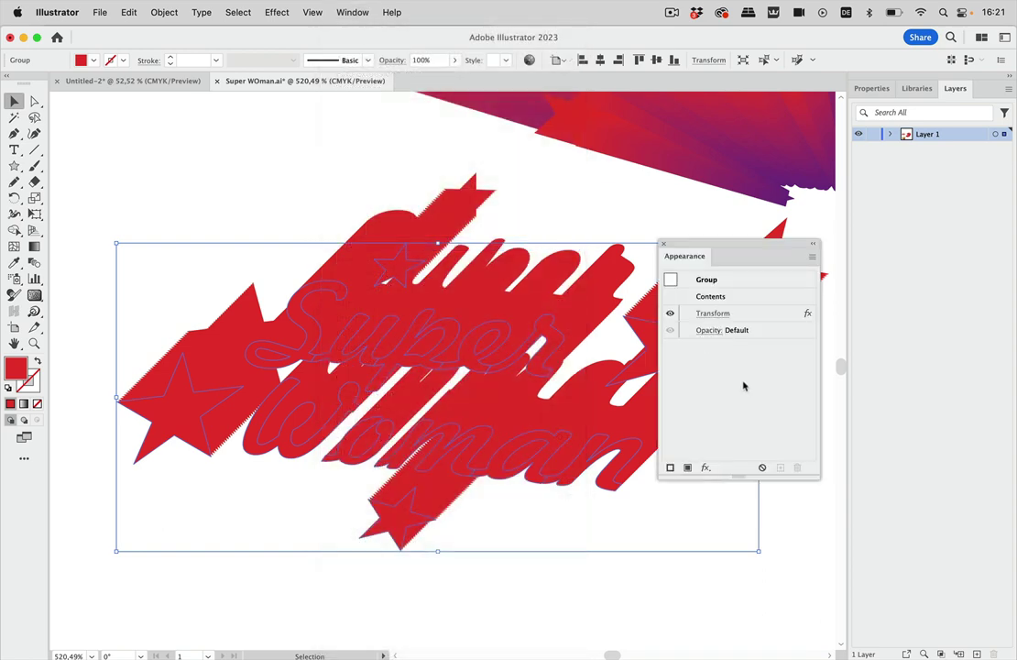
pyautogui.click(719, 314)
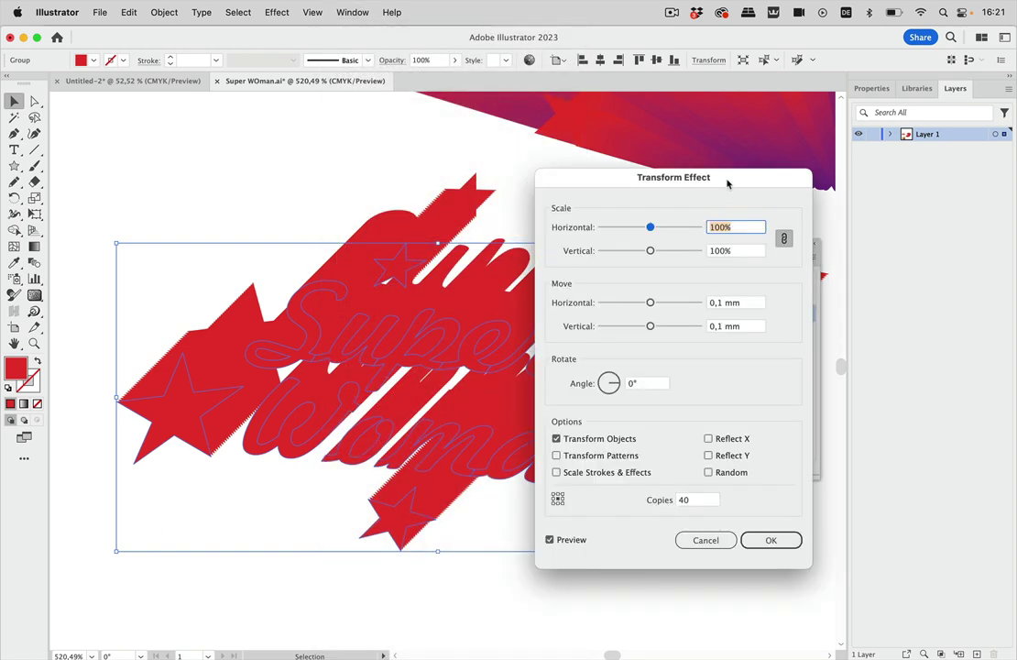
pyautogui.moveTo(727, 183); pyautogui.dragTo(384, 236)
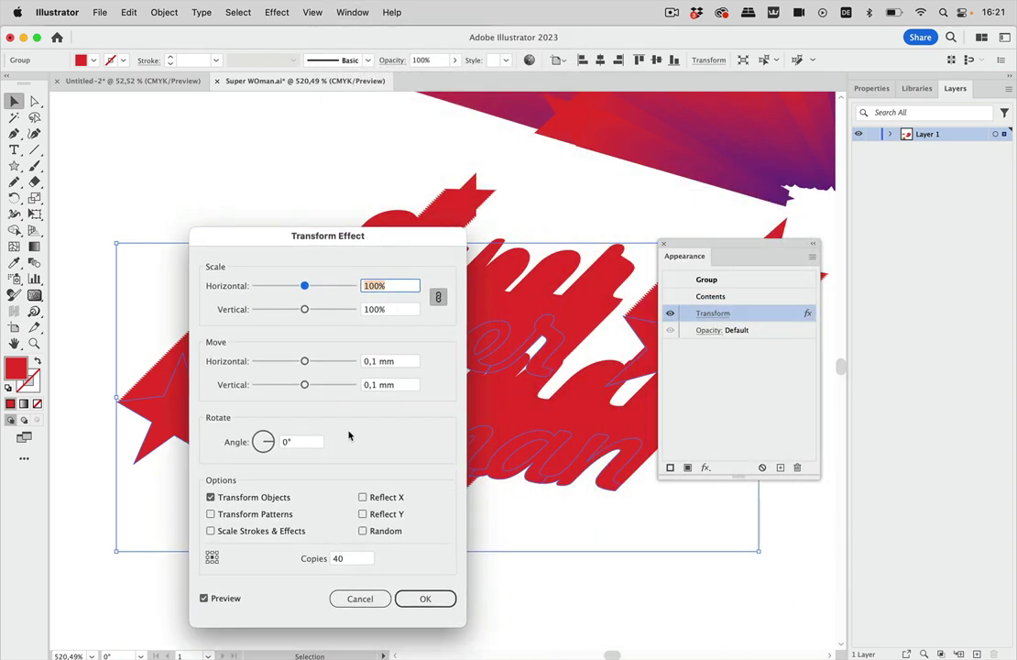
pyautogui.click(363, 361)
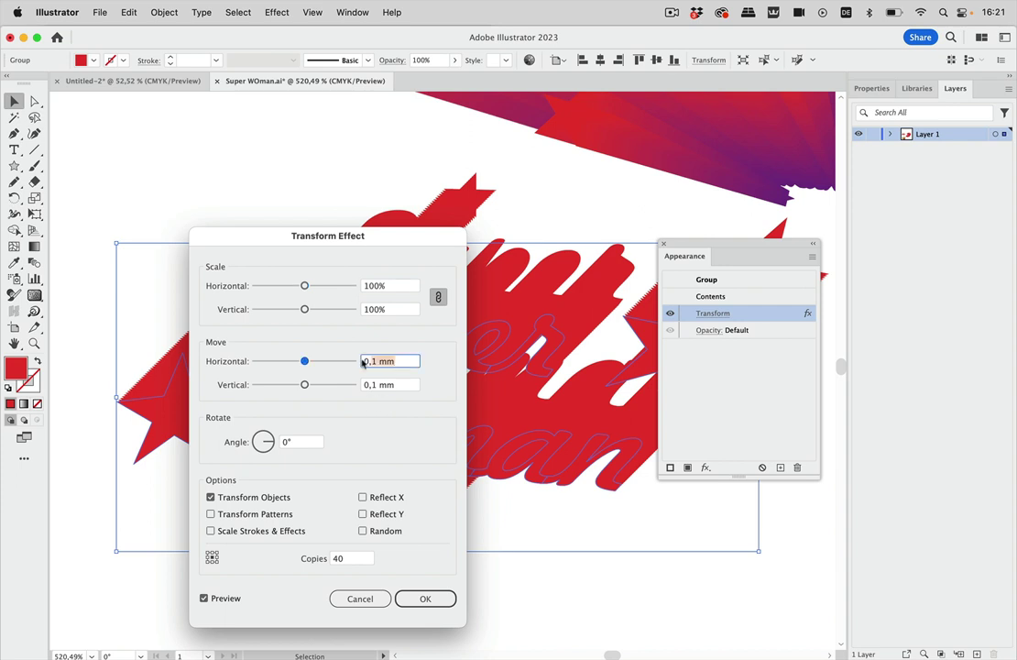
pyautogui.click(406, 386)
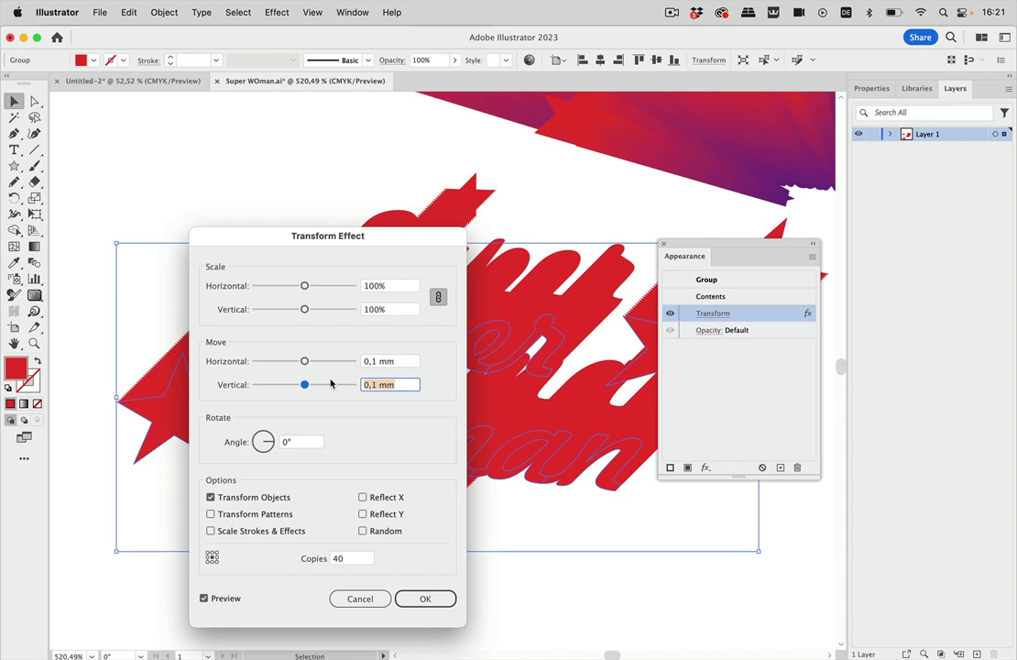
pyautogui.write('-0,1')
pyautogui.click(408, 360)
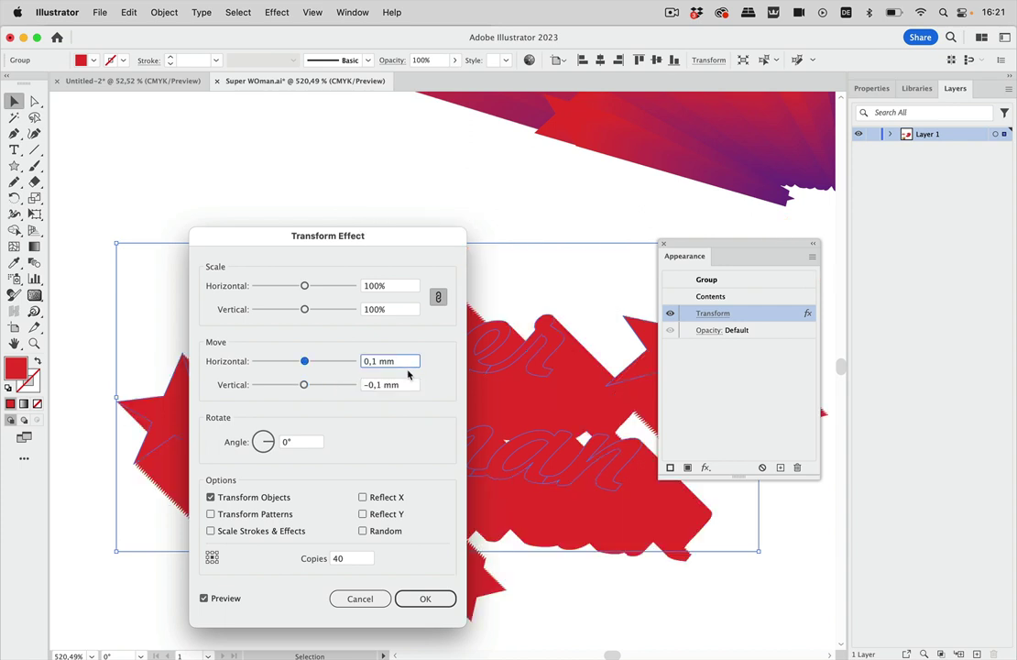
pyautogui.click(425, 601)
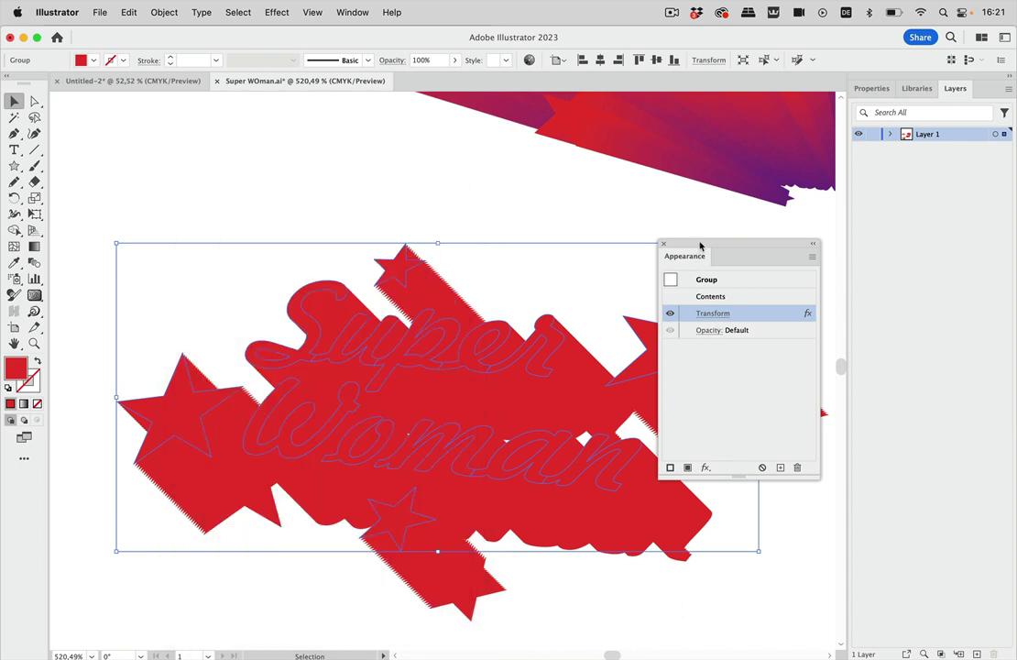
# Reduce the Transform effect's linked horizontal and vertical scale to 99%, and close the Appearance panel.
pyautogui.moveTo(700, 246); pyautogui.dragTo(396, 139)
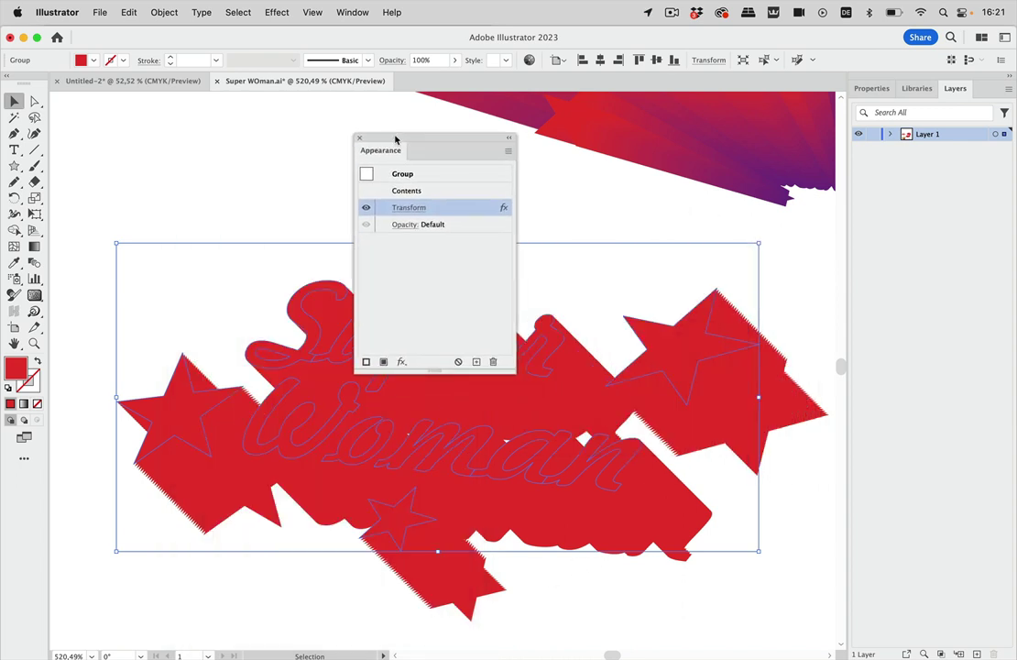
pyautogui.click(403, 208)
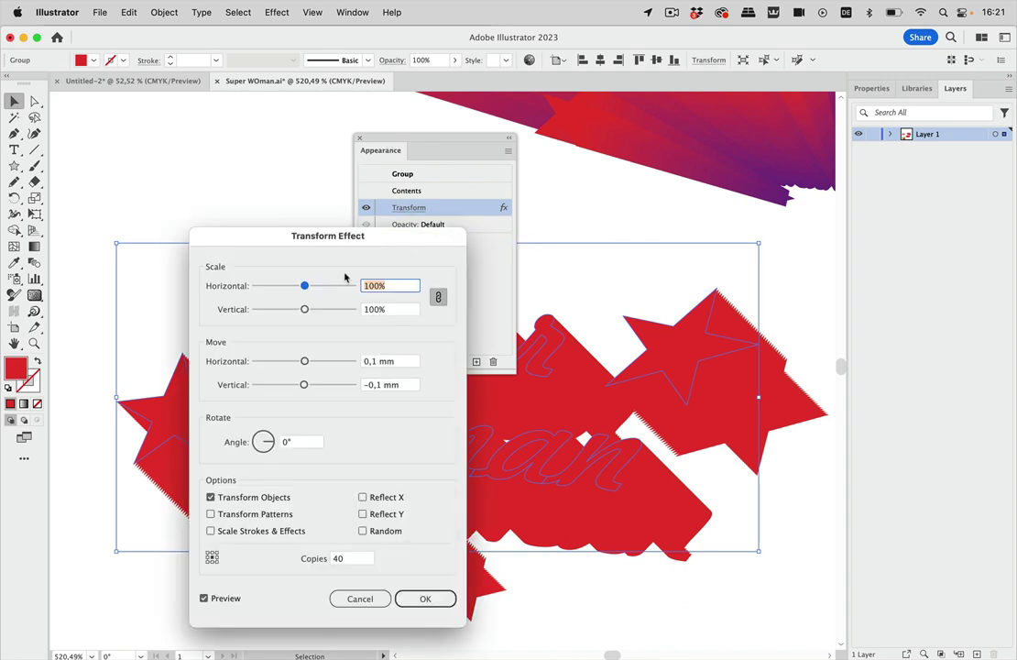
pyautogui.moveTo(304, 289); pyautogui.dragTo(305, 289)
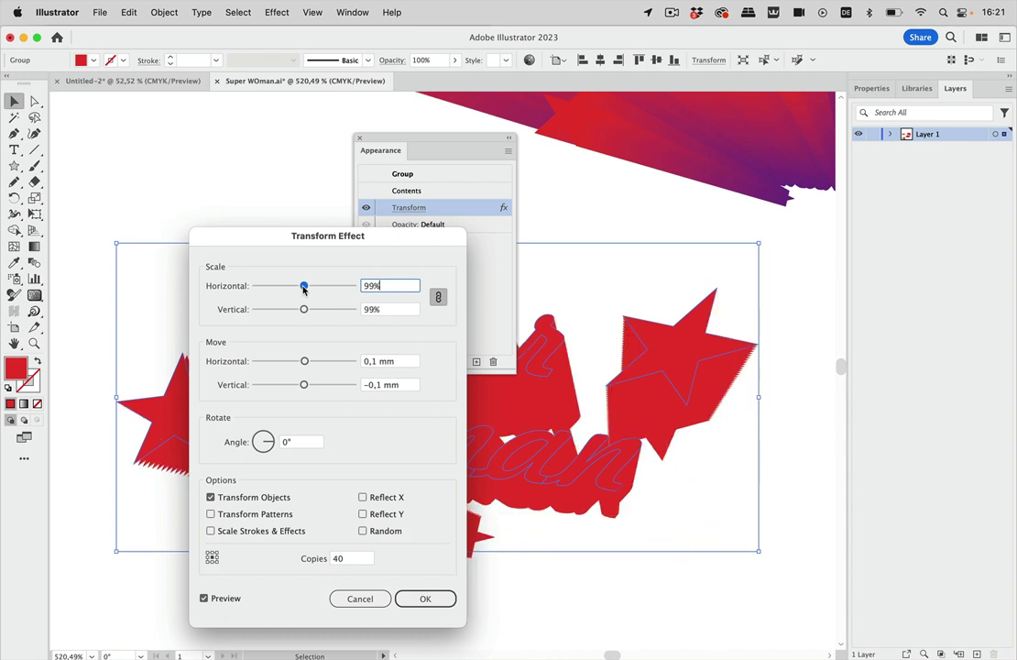
pyautogui.click(426, 598)
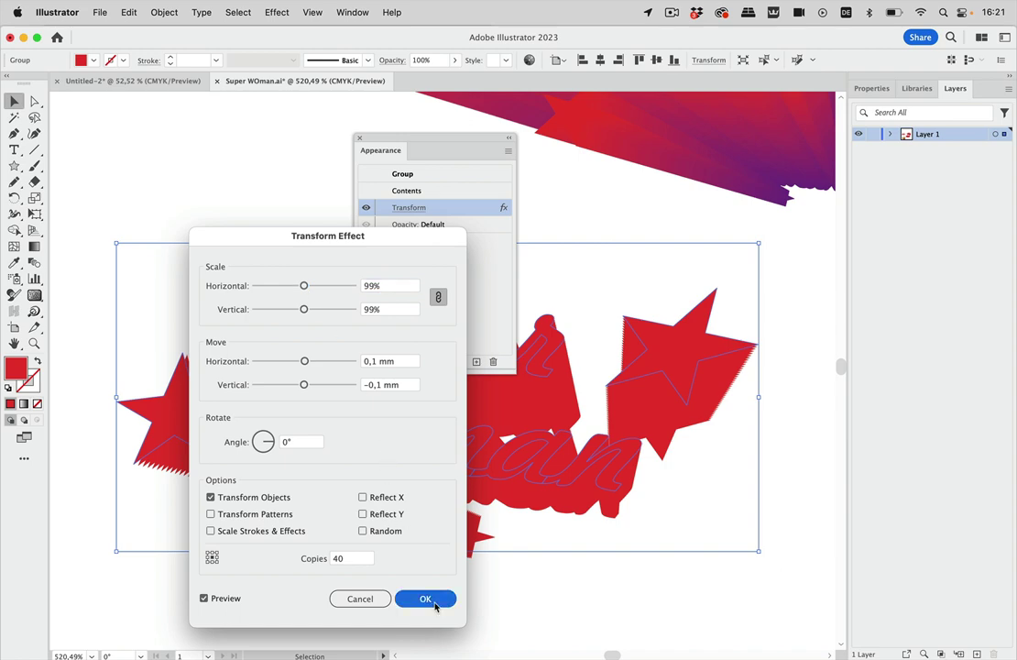
pyautogui.click(360, 138)
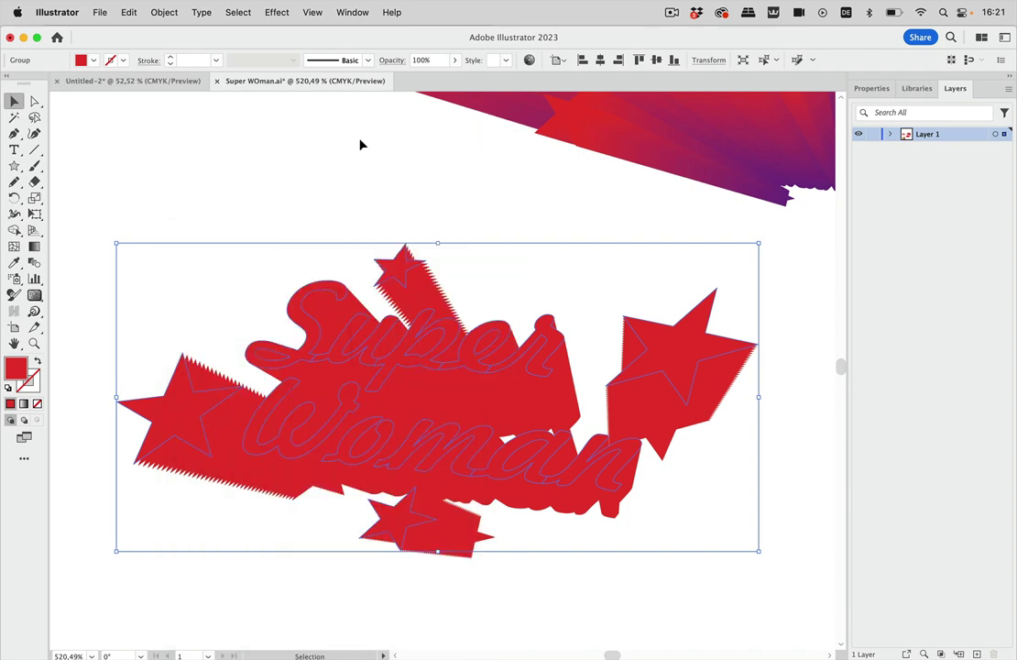
# Check the lettering's paths in Outline view and examine the extrusion's edges around the upper star and the word Super up close.
pyautogui.press('super+y')
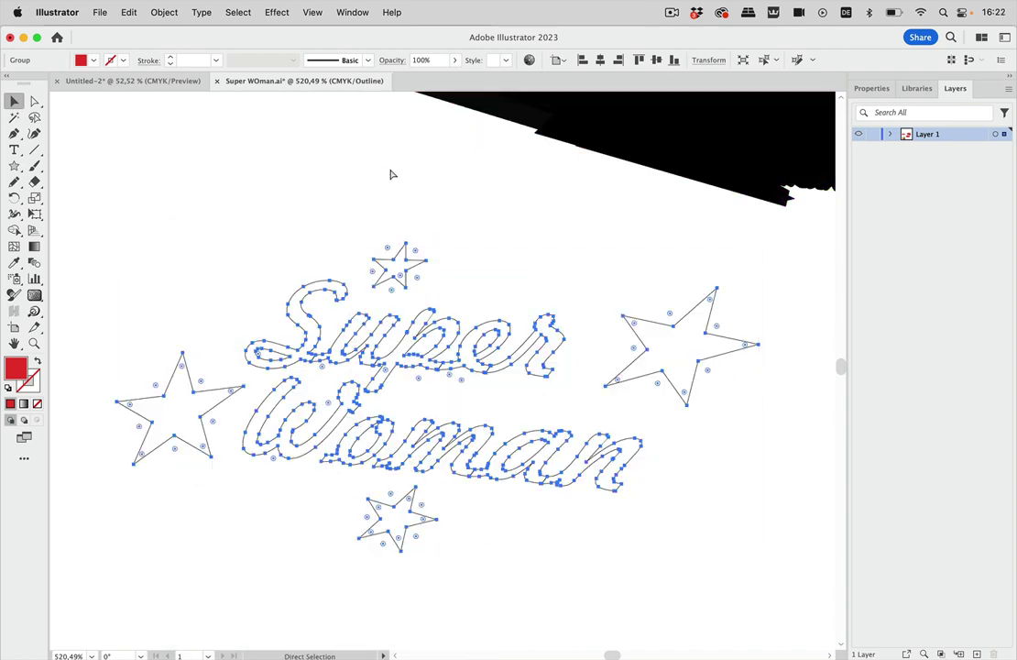
pyautogui.press('super+y')
pyautogui.scroll(10, 556, 336)
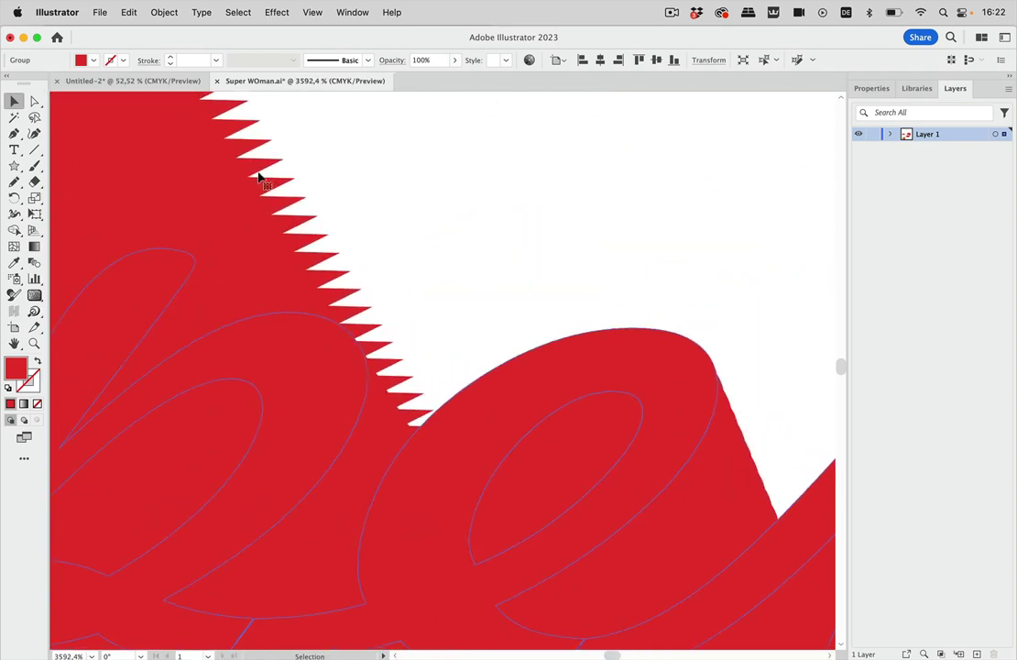
pyautogui.hscroll(10, 416, 290)
pyautogui.hscroll(2, 416, 292)
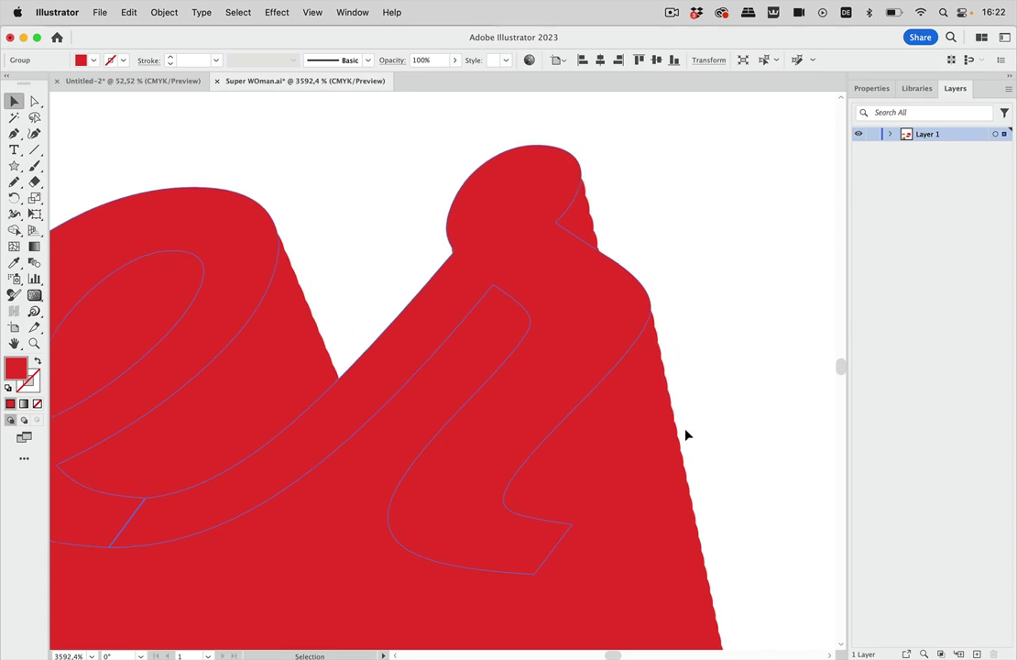
pyautogui.scroll(3, 687, 434)
pyautogui.scroll(-5, 640, 347)
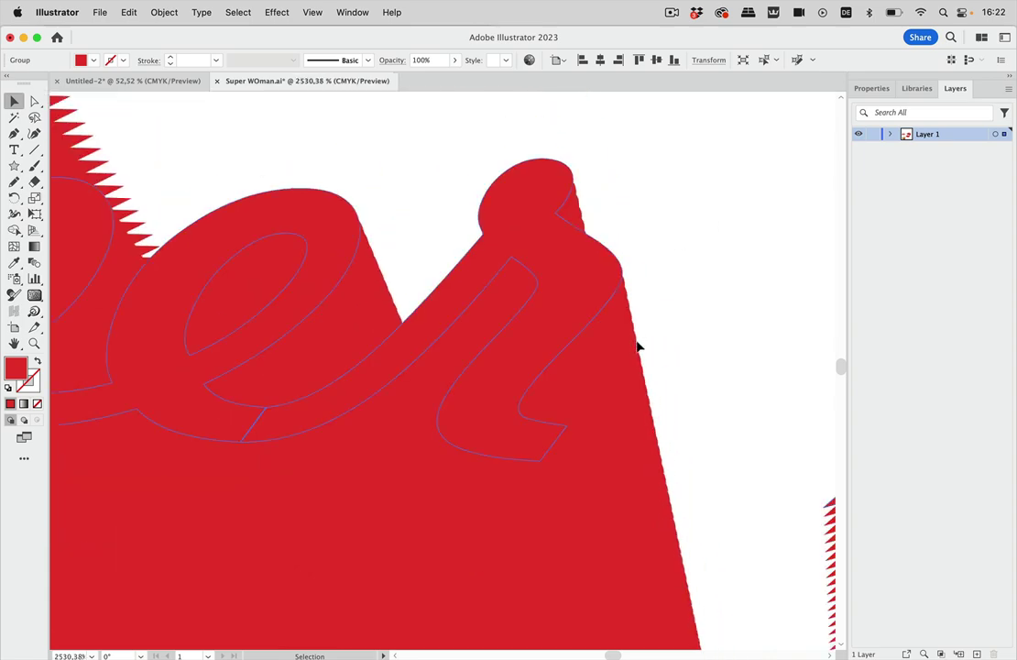
pyautogui.scroll(-5, 640, 346)
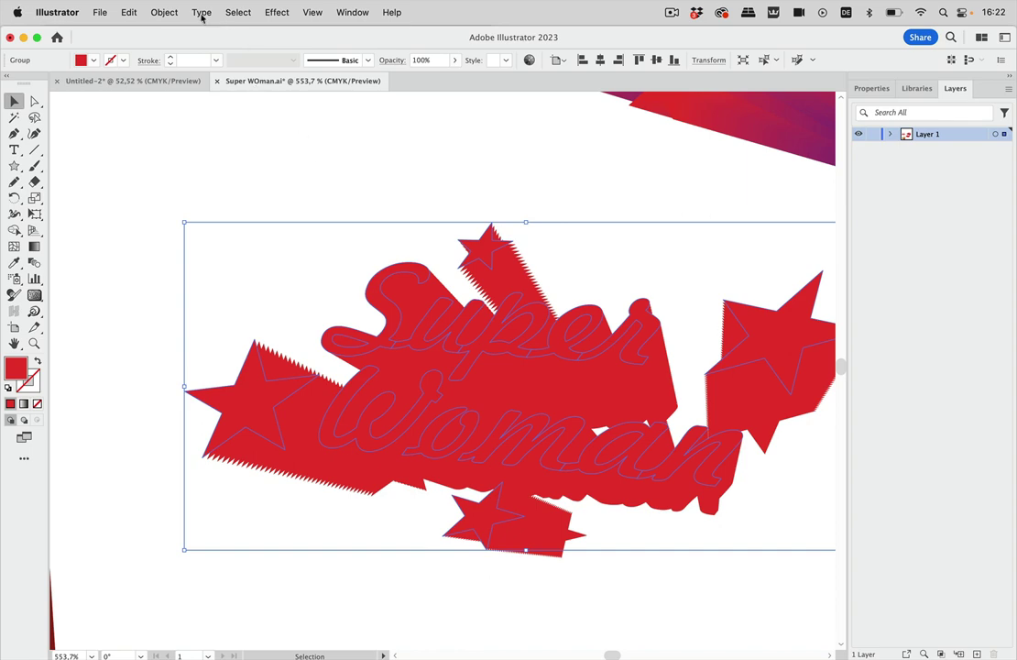
# Expand the appearance of the transformed lettering group, deselect it, and inspect its stacked copies in Outline view before returning to Preview.
pyautogui.click(166, 13)
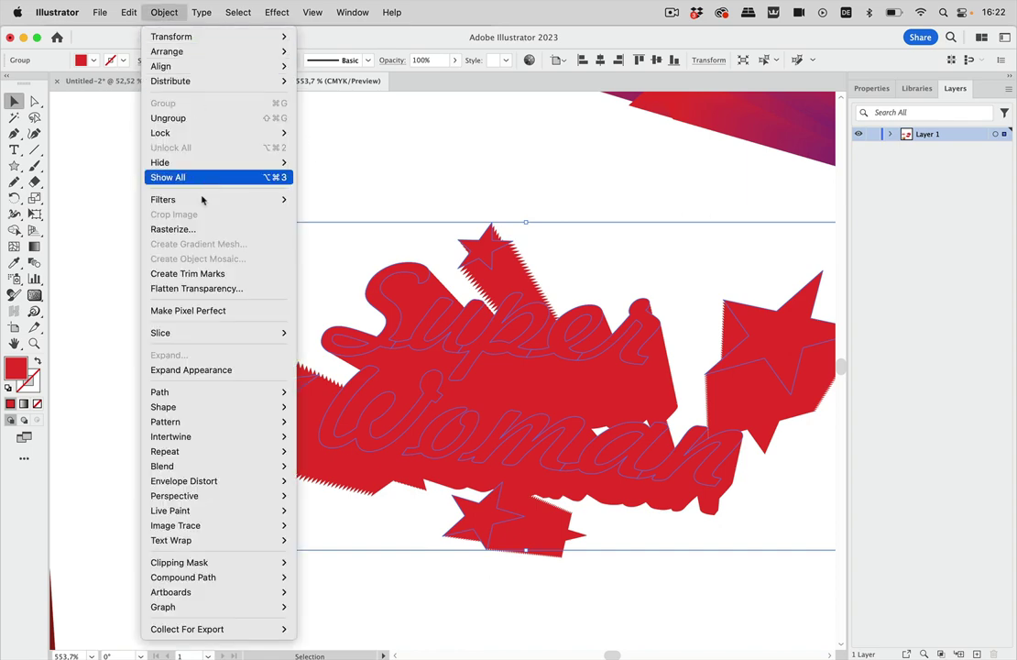
pyautogui.click(194, 372)
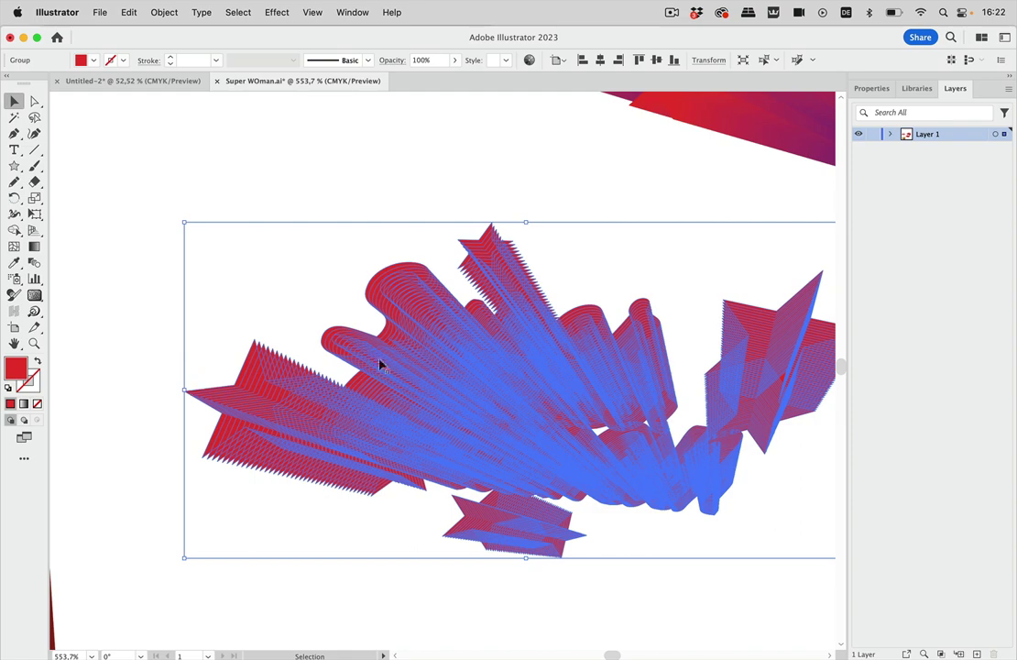
pyautogui.press('super+y')
pyautogui.click(543, 180)
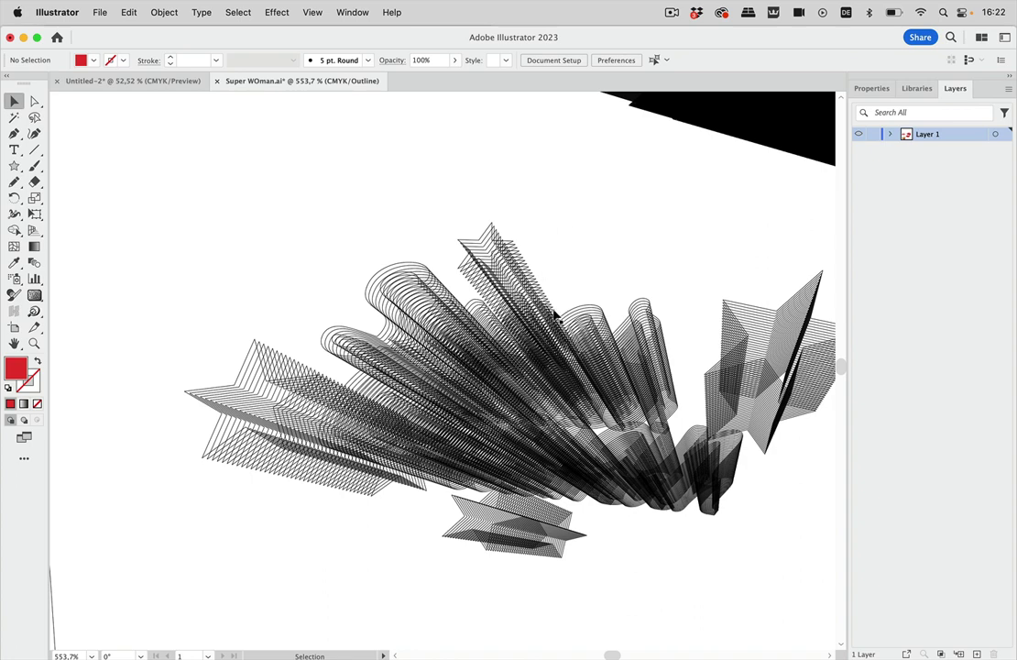
pyautogui.scroll(-2, 554, 317)
pyautogui.press('super+y')
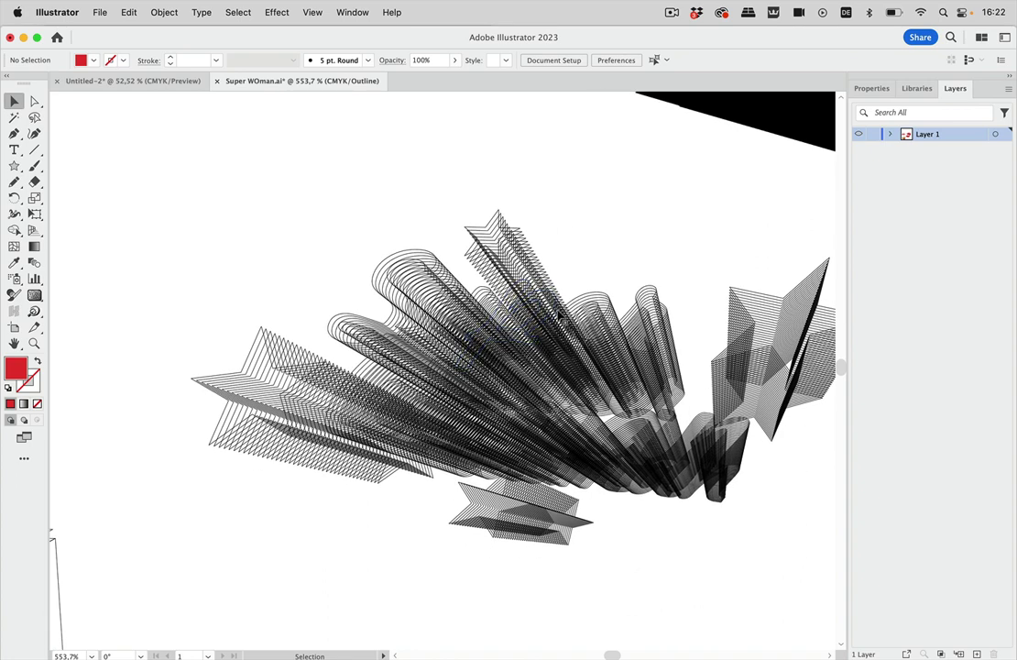
pyautogui.scroll(-8, 566, 310)
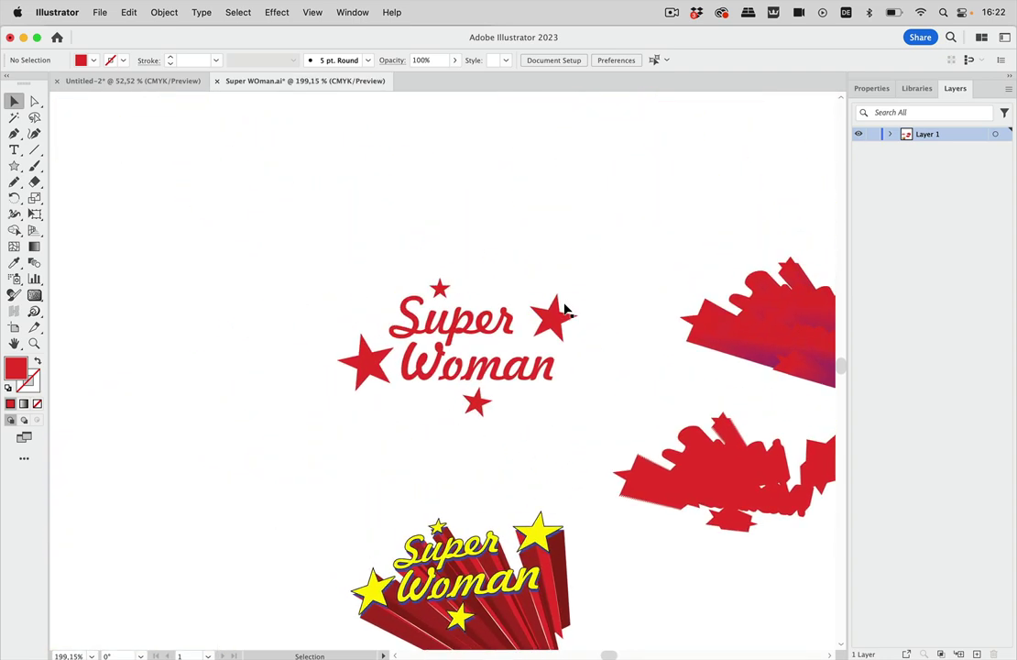
# Move the plain red lettering group to an empty area of the canvas, at about X 34 mm and Y -73 mm.
pyautogui.moveTo(484, 286); pyautogui.dragTo(444, 267)
pyautogui.hscroll(-2, 444, 266)
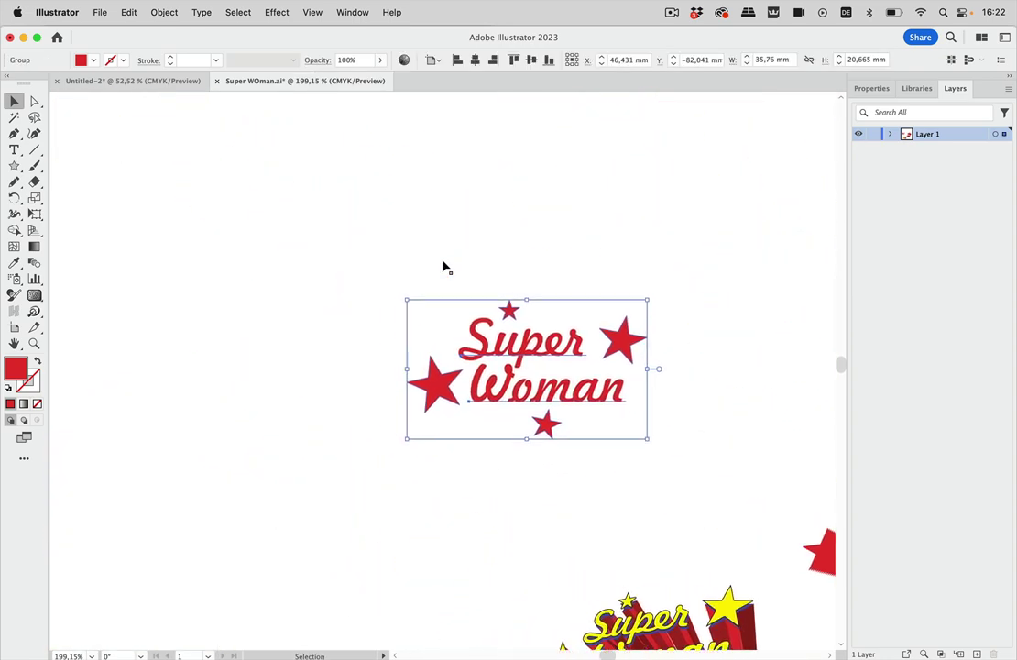
pyautogui.moveTo(547, 309); pyautogui.dragTo(533, 286)
pyautogui.scroll(5, 534, 287)
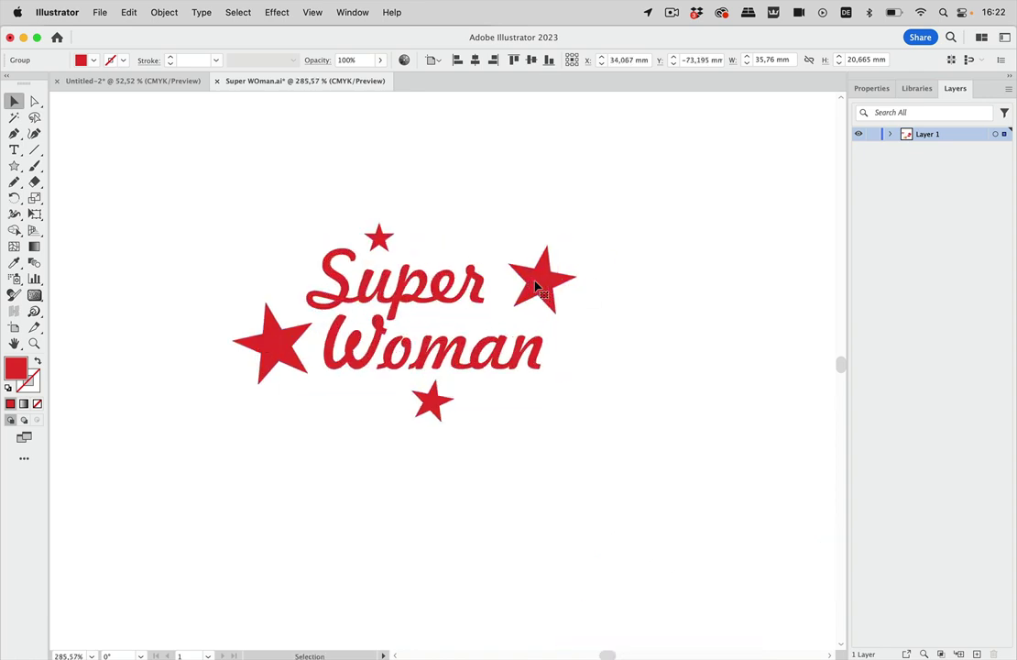
# Start the 3D Extrude & Bevel (Classic) effect on the lettering group, with a custom rotation of 27°, 26° and 0°.
pyautogui.click(284, 13)
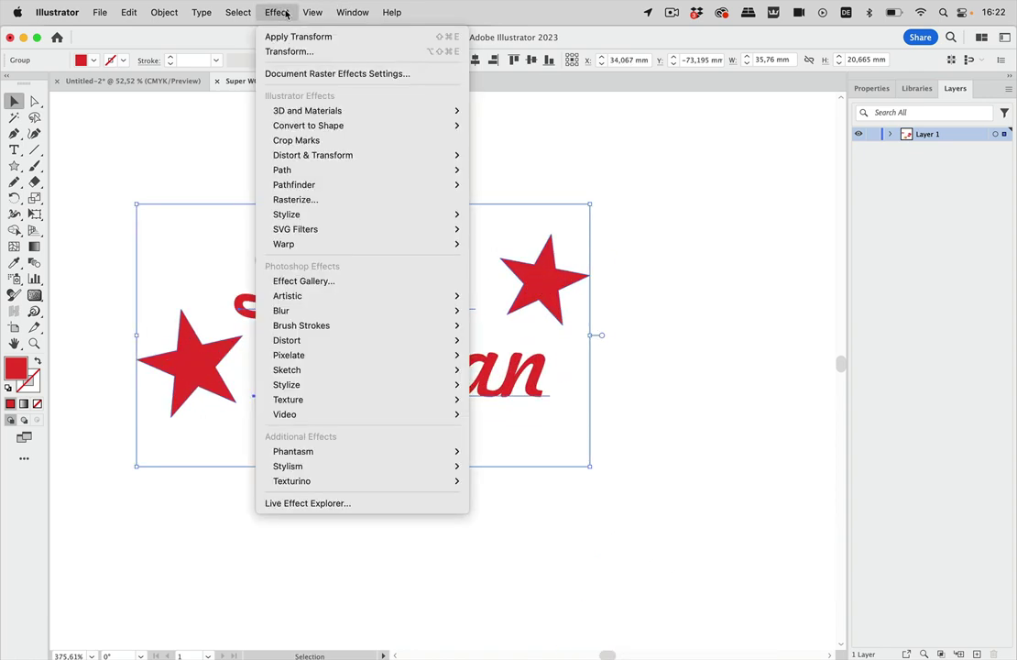
pyautogui.moveTo(338, 111)
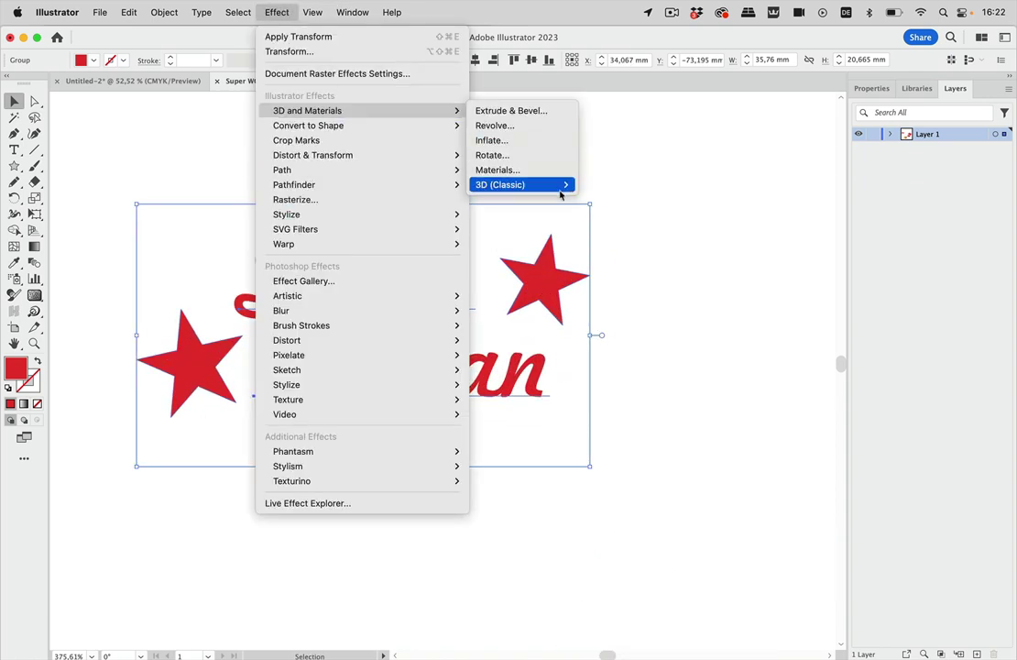
pyautogui.moveTo(544, 191)
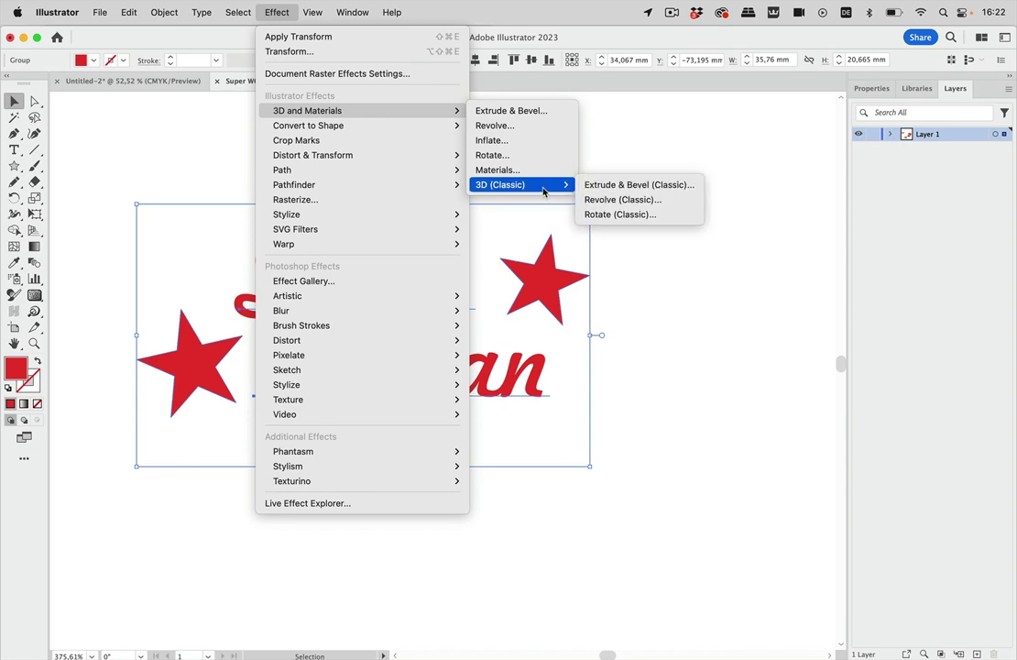
pyautogui.click(623, 184)
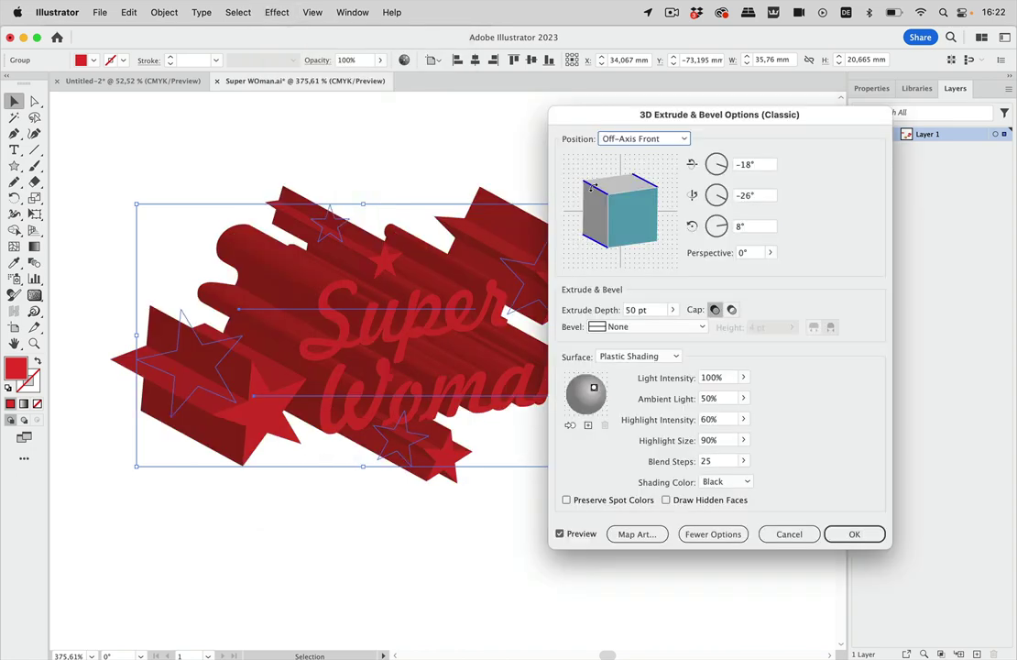
pyautogui.moveTo(657, 236); pyautogui.dragTo(621, 196)
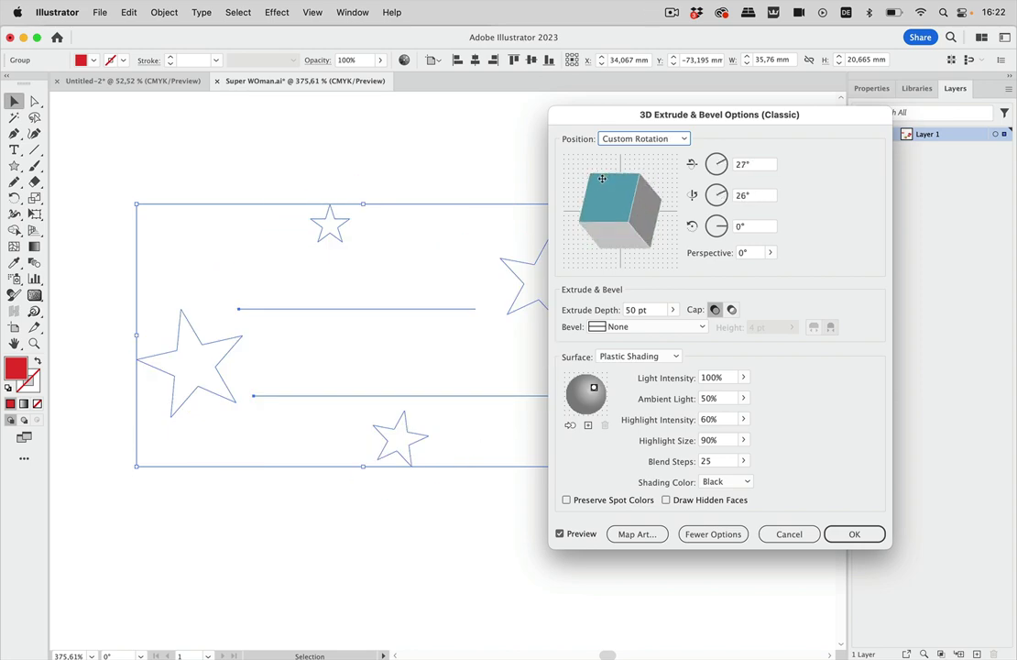
# Set the extrusion's perspective to 141° and its rotation to about 21°, 27° and -2°.
pyautogui.click(770, 252)
pyautogui.moveTo(729, 271); pyautogui.dragTo(766, 270)
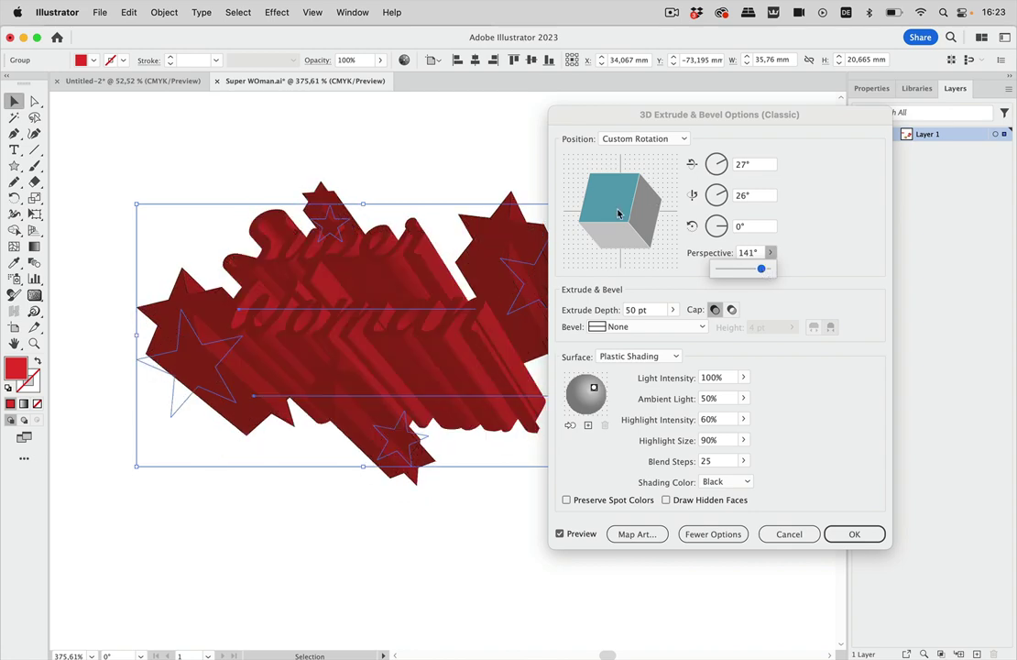
pyautogui.moveTo(618, 213); pyautogui.dragTo(620, 207)
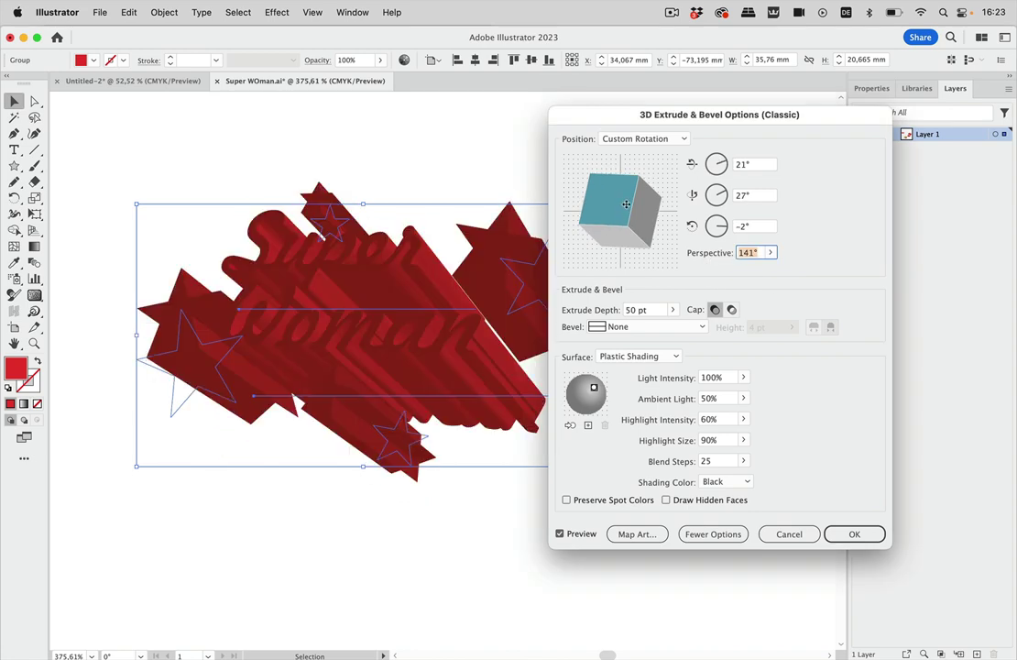
# Set the extrude depth to 121 pt and turn the extrusion to a rotation of 20°, 20° and 0°.
pyautogui.click(673, 309)
pyautogui.moveTo(628, 328)
pyautogui.mouseDown()
pyautogui.moveTo(615, 328)
pyautogui.moveTo(625, 329)
pyautogui.mouseUp()
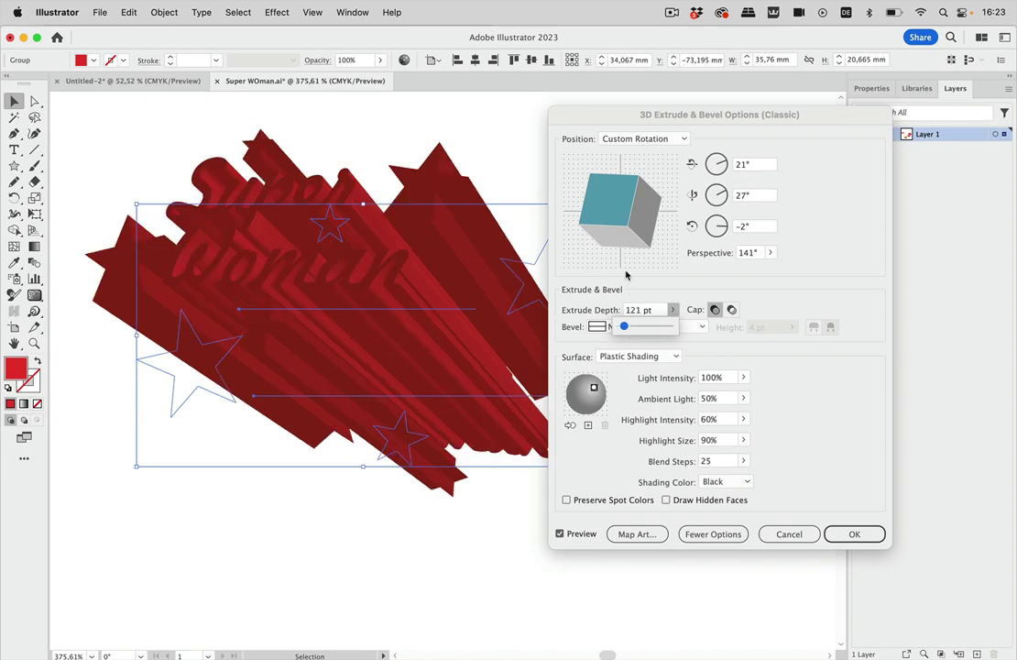
pyautogui.moveTo(631, 240)
pyautogui.mouseDown()
pyautogui.moveTo(635, 226)
pyautogui.moveTo(593, 190)
pyautogui.moveTo(624, 193)
pyautogui.mouseUp()
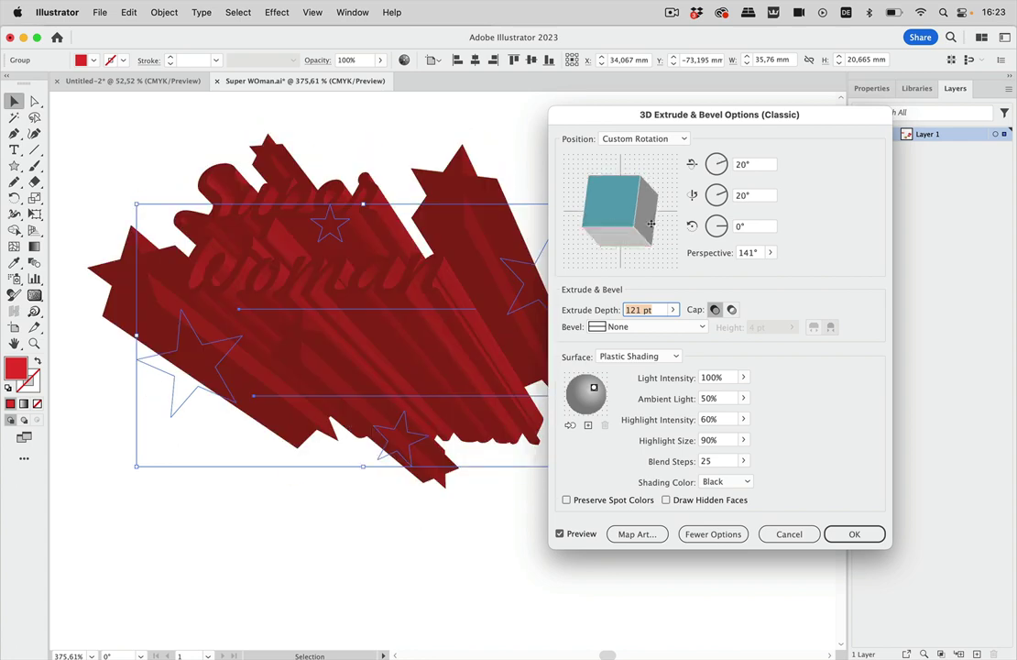
# Increase the extrusion's perspective to 157°, apply the 3D effect, and deselect the lettering.
pyautogui.click(770, 252)
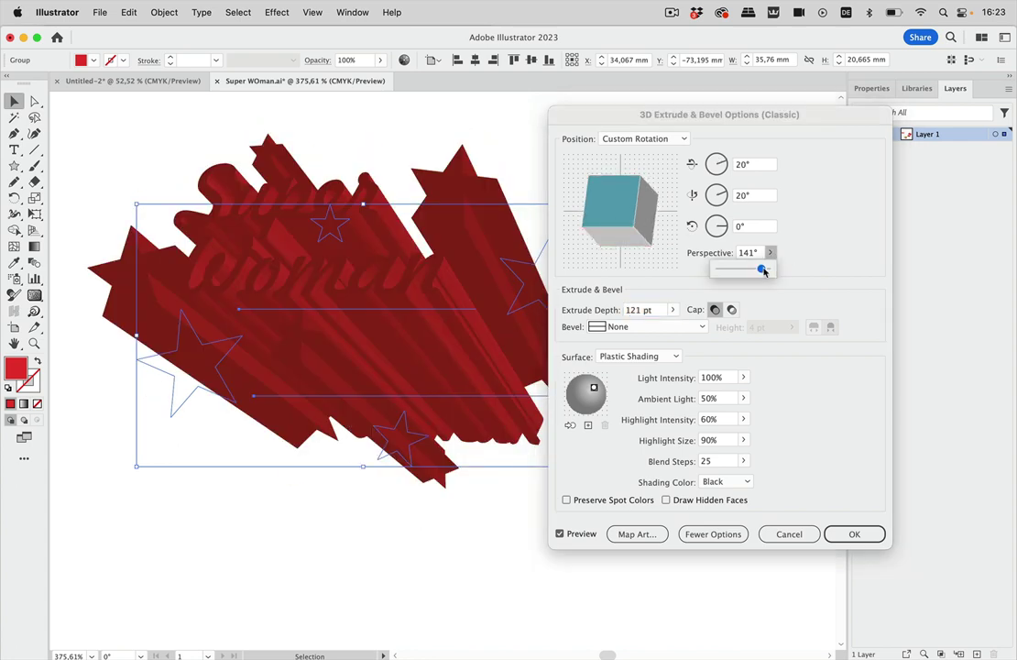
pyautogui.moveTo(765, 272); pyautogui.dragTo(769, 271)
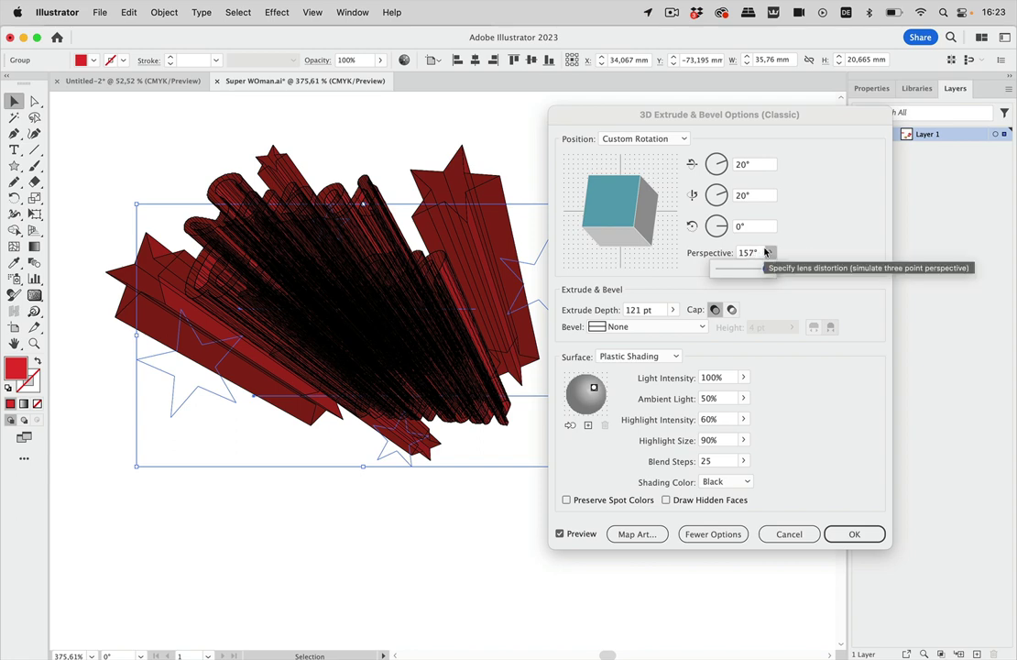
pyautogui.click(821, 290)
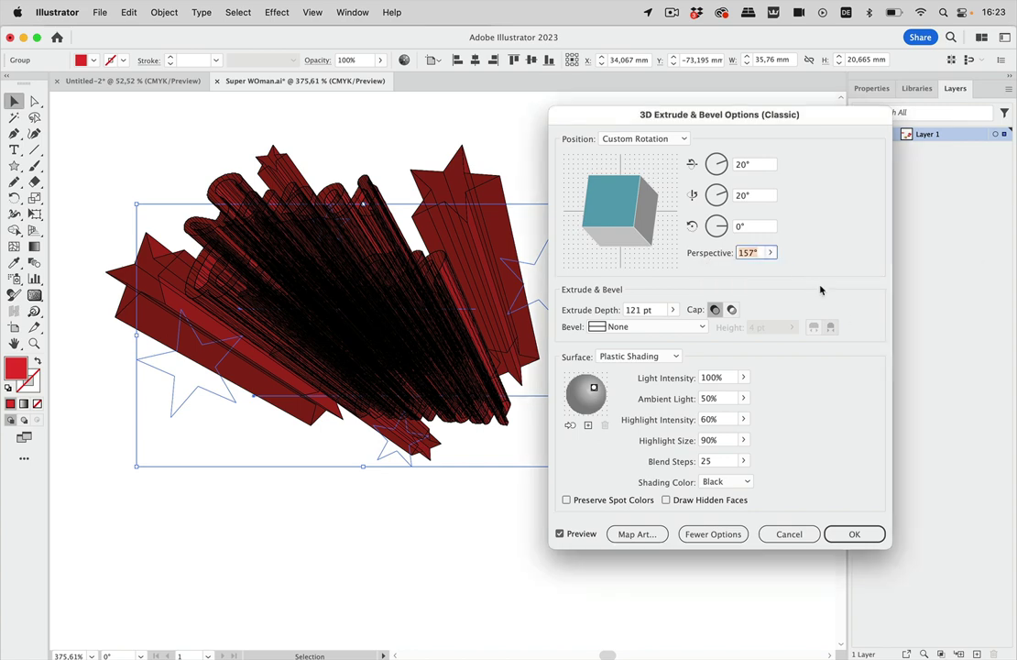
pyautogui.click(853, 535)
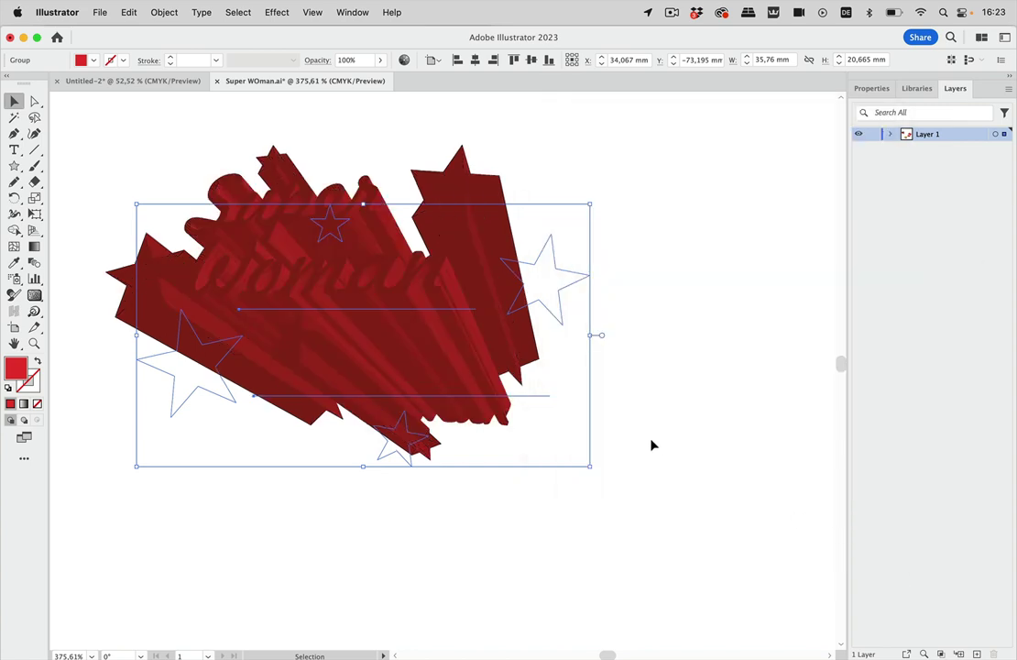
pyautogui.click(649, 440)
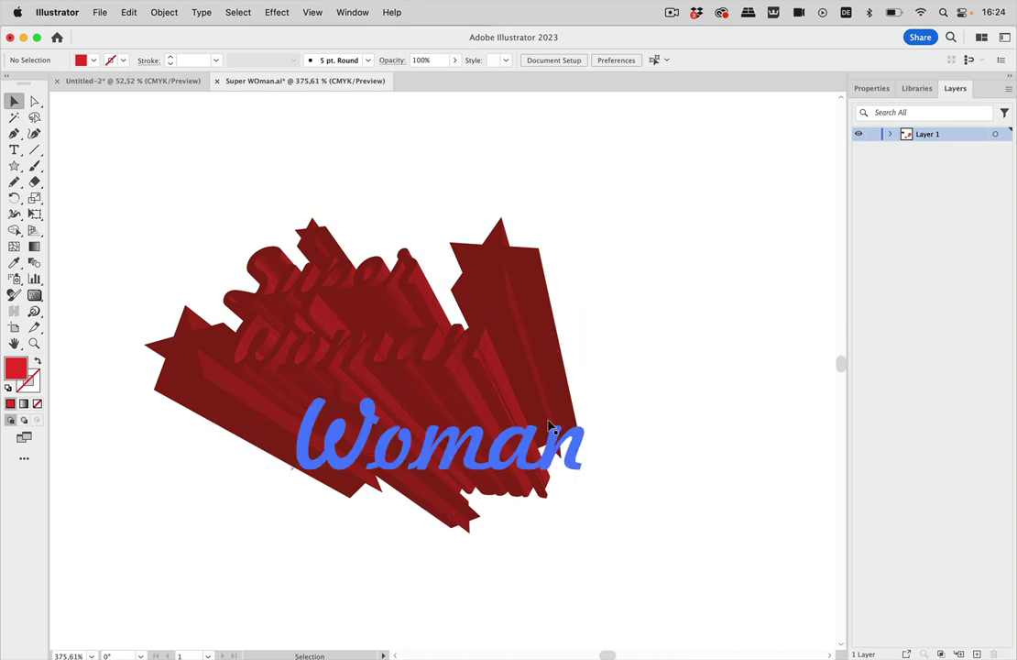
# Edit the lettering's 3D Extrude & Bevel (Classic) effect through its Appearance entry, setting the surface to No Shading.
pyautogui.click(518, 397)
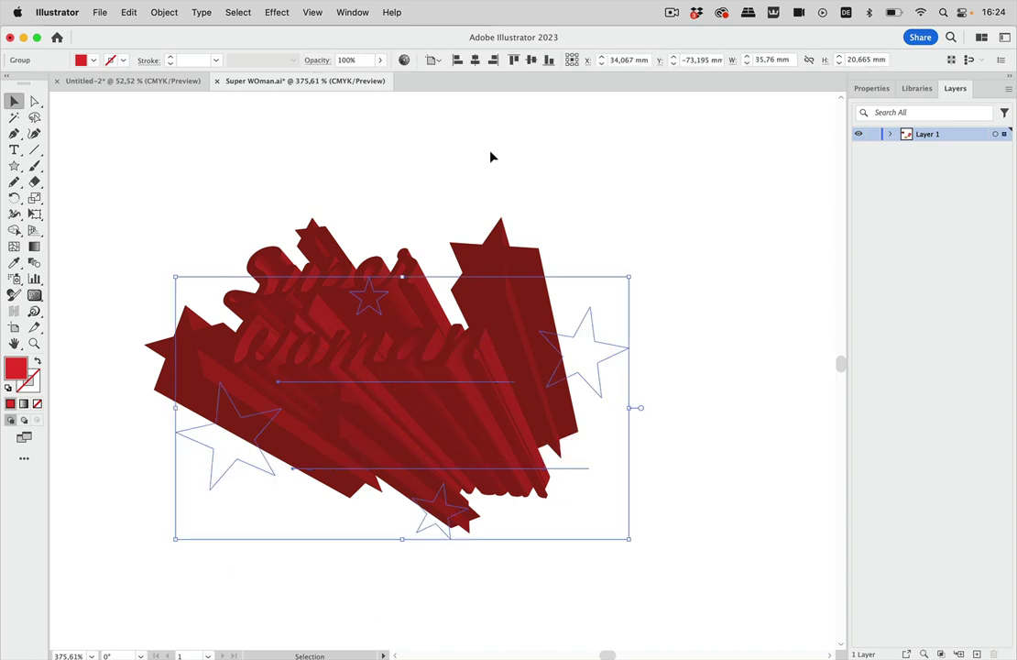
pyautogui.click(355, 12)
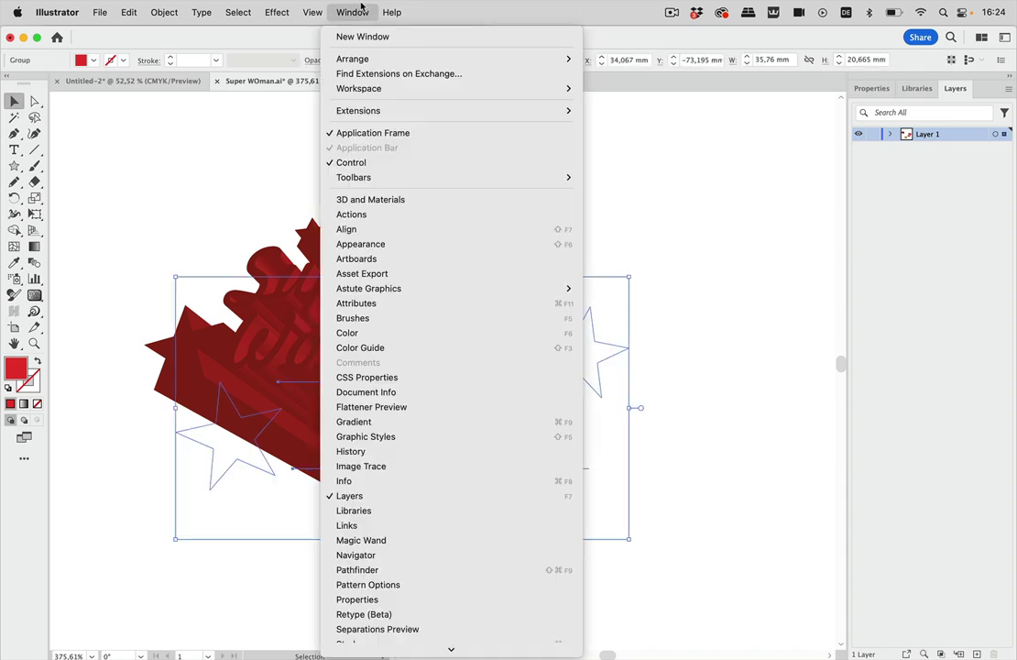
pyautogui.click(374, 245)
pyautogui.moveTo(454, 142); pyautogui.dragTo(796, 198)
pyautogui.click(794, 265)
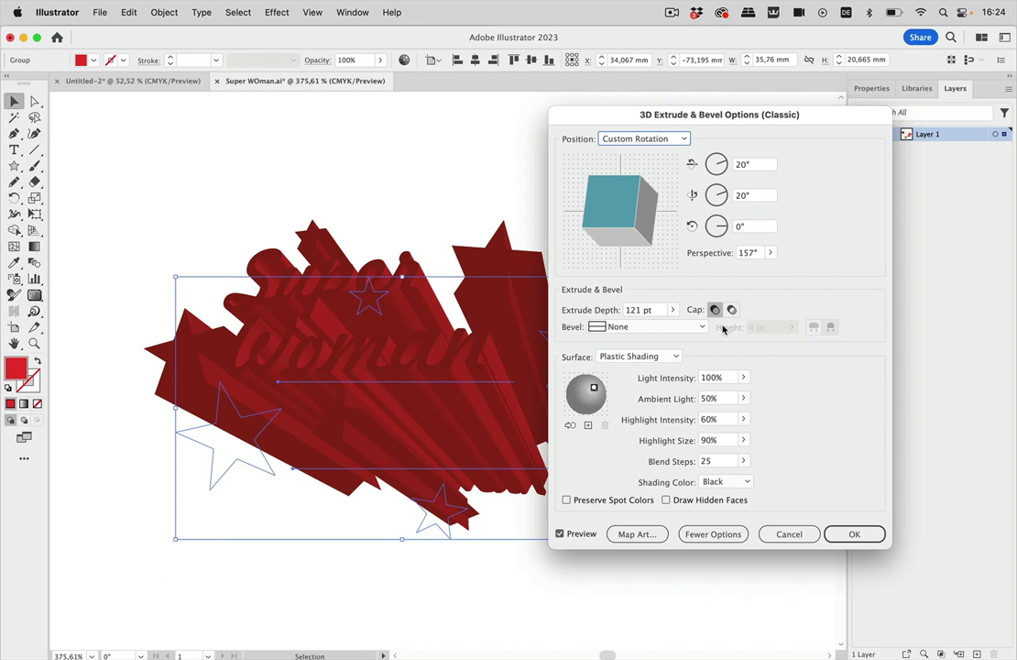
pyautogui.click(663, 359)
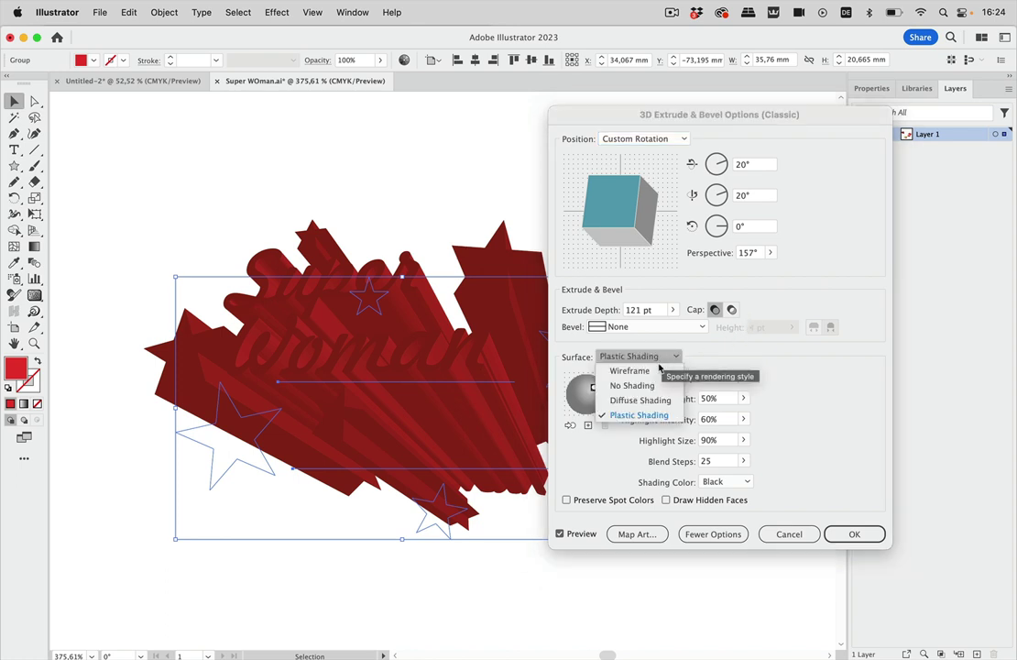
pyautogui.click(645, 385)
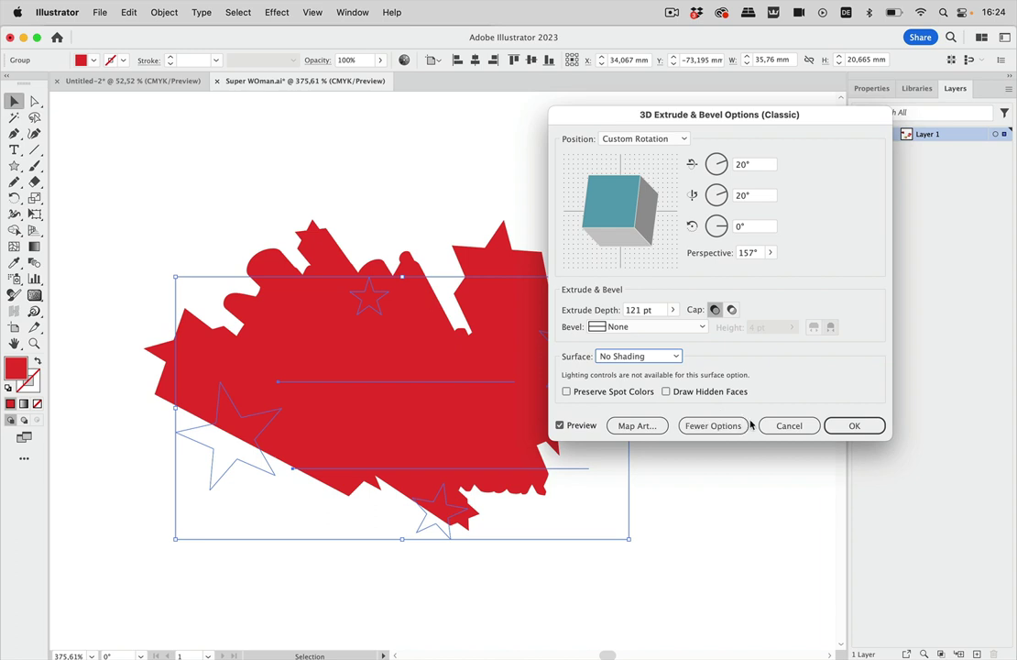
pyautogui.click(866, 426)
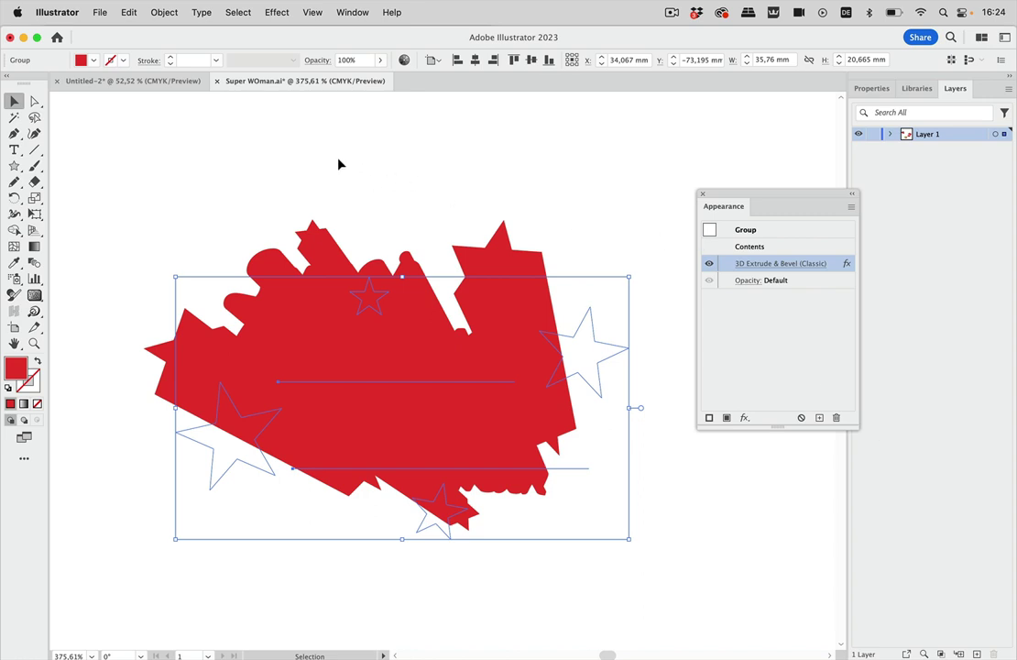
# Try expanding the appearance of the unshaded extrusion, and undo the expansion.
pyautogui.click(165, 13)
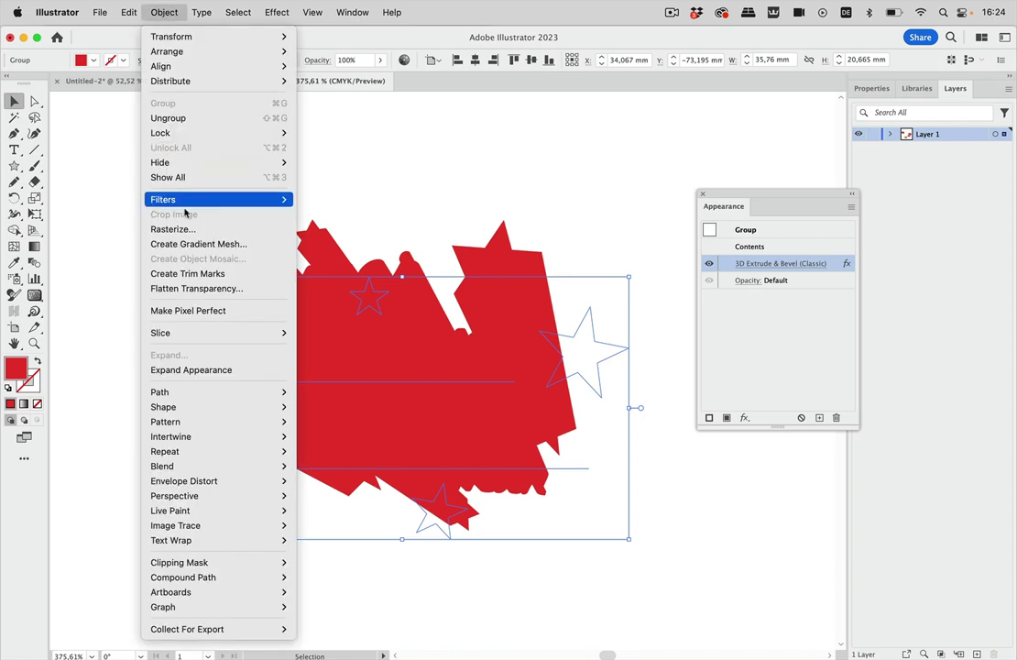
pyautogui.click(195, 370)
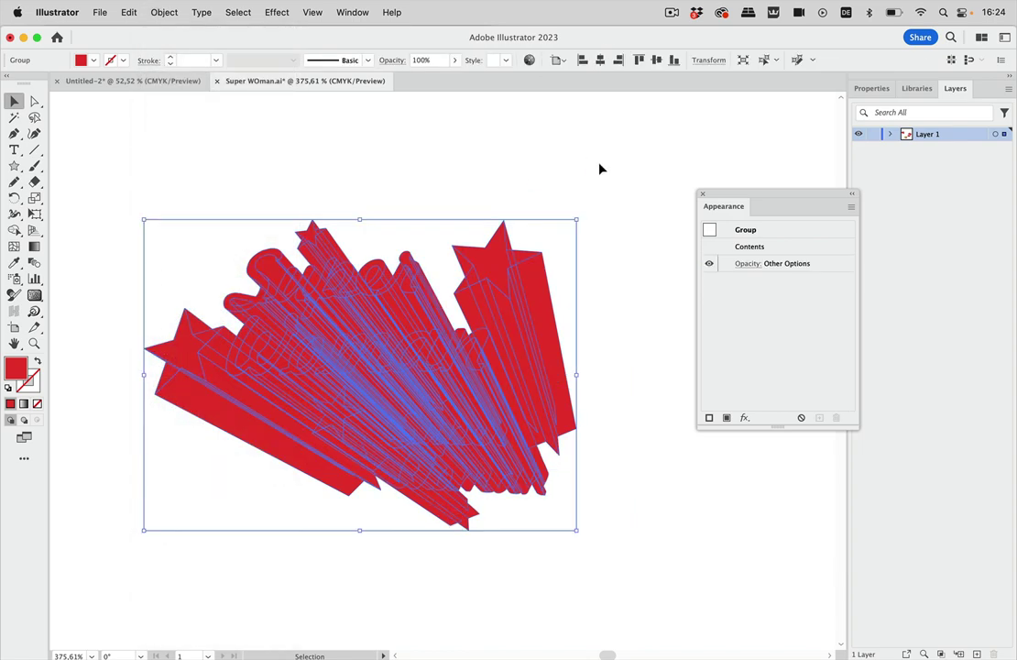
pyautogui.press('super+z')
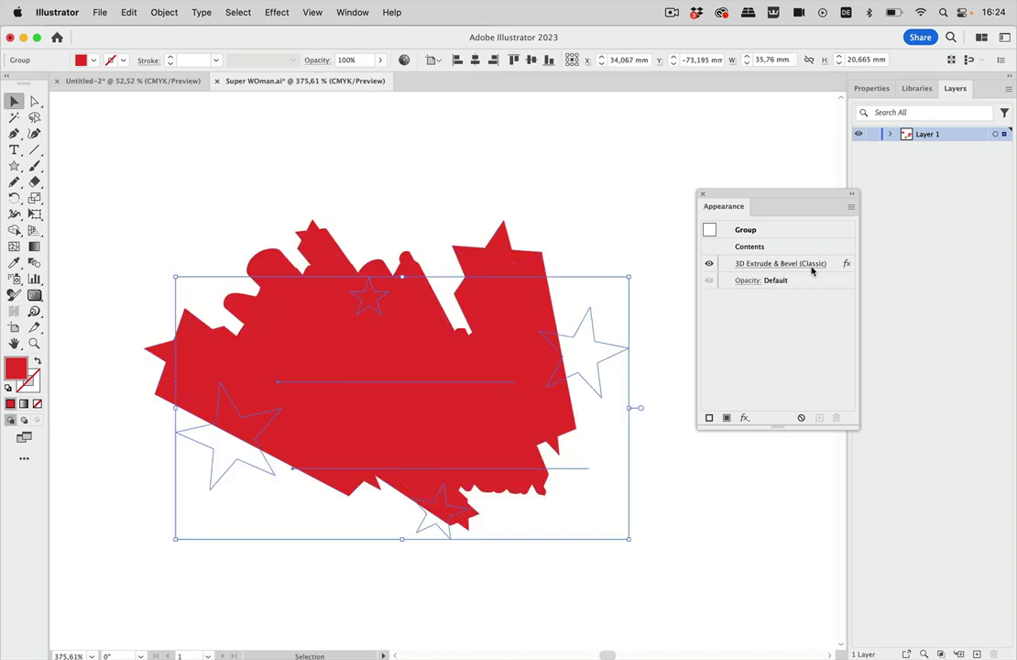
# Review the options of the lettering's 3D Extrude & Bevel (Classic) effect, including Draw Hidden Faces, and confirm them.
pyautogui.click(810, 272)
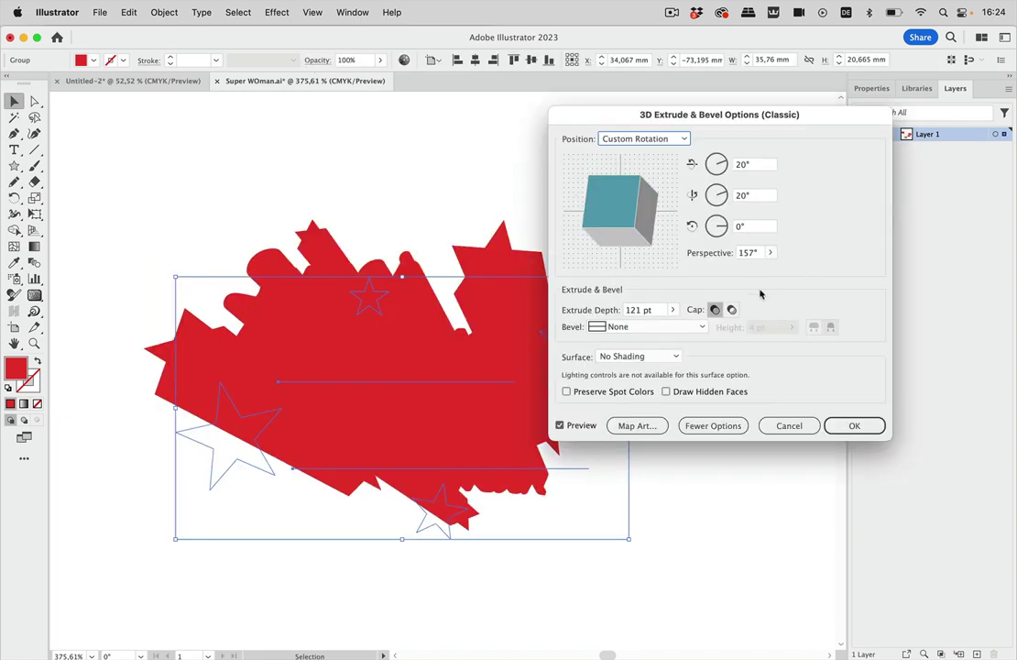
pyautogui.click(719, 427)
pyautogui.click(710, 388)
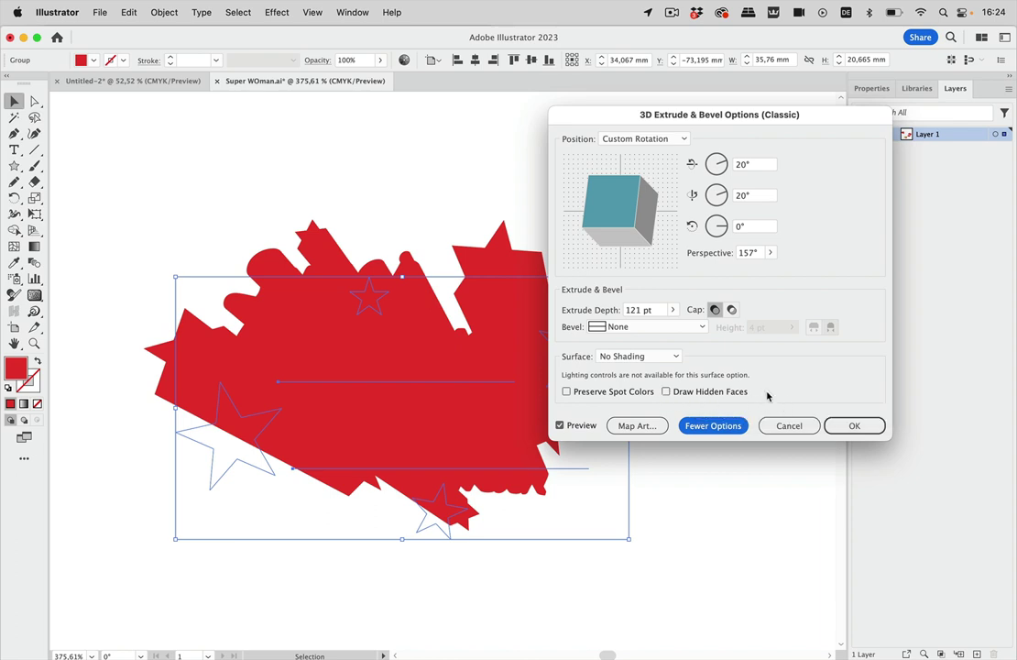
pyautogui.click(851, 426)
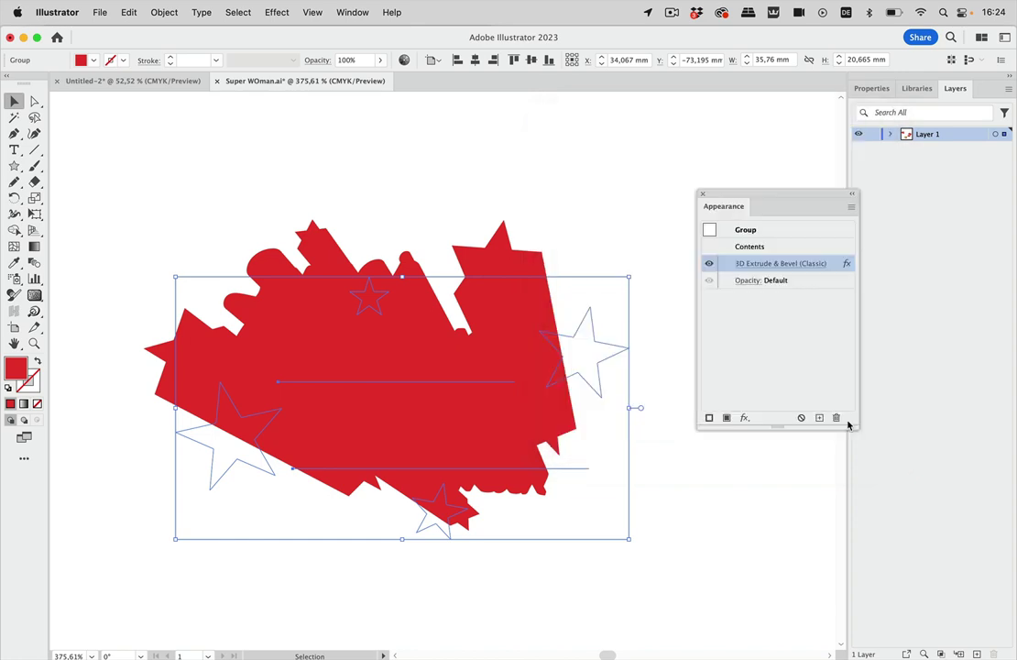
# Expand the appearance of the unshaded 3D lettering group and deselect it.
pyautogui.click(165, 12)
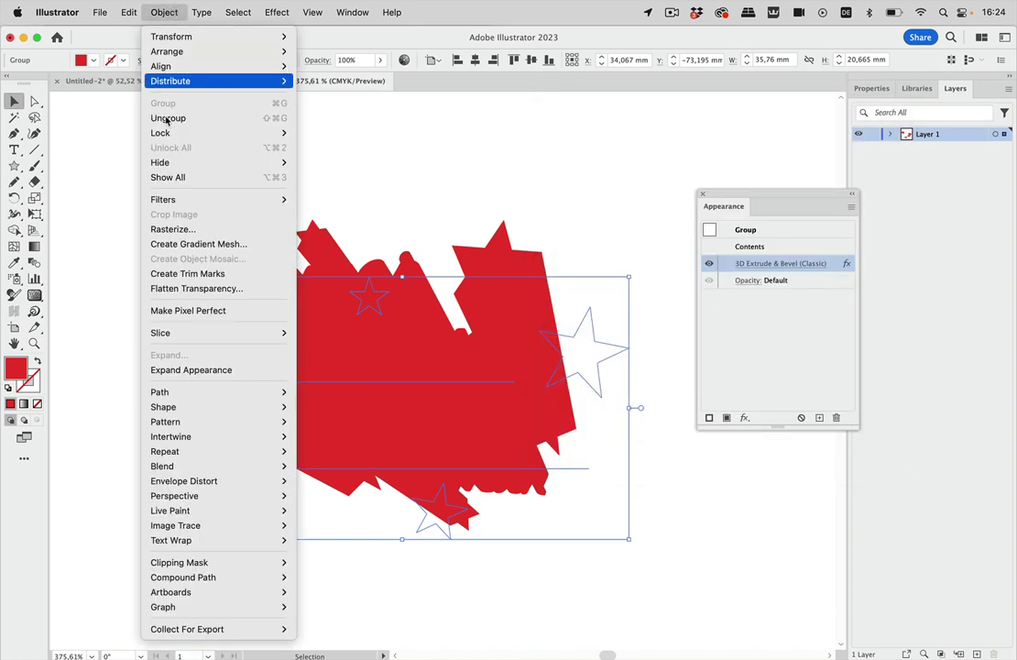
pyautogui.click(198, 369)
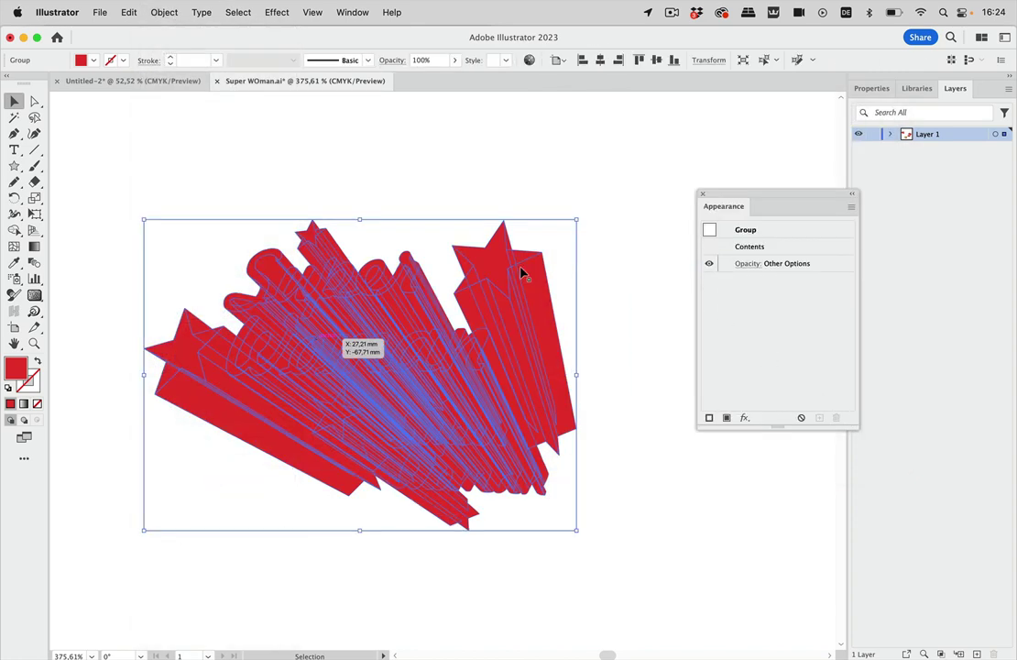
pyautogui.click(613, 185)
# Inspect the expanded extrusion's paths in Outline view around the large upper star and the lettering, and select the group.
pyautogui.press('super+y')
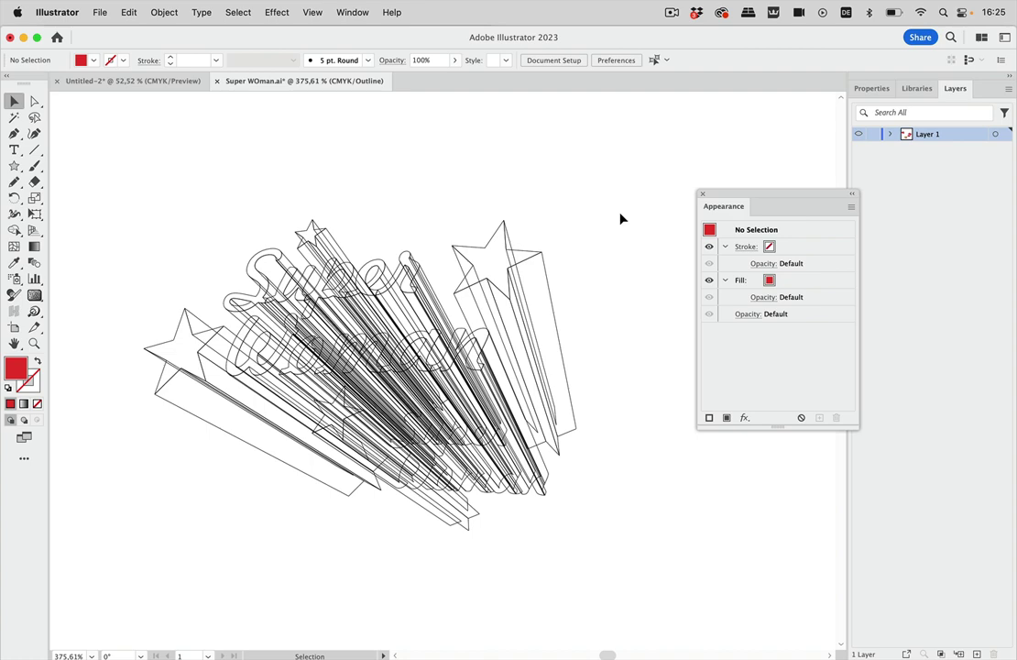
pyautogui.scroll(10, 620, 218)
pyautogui.scroll(-7, 490, 495)
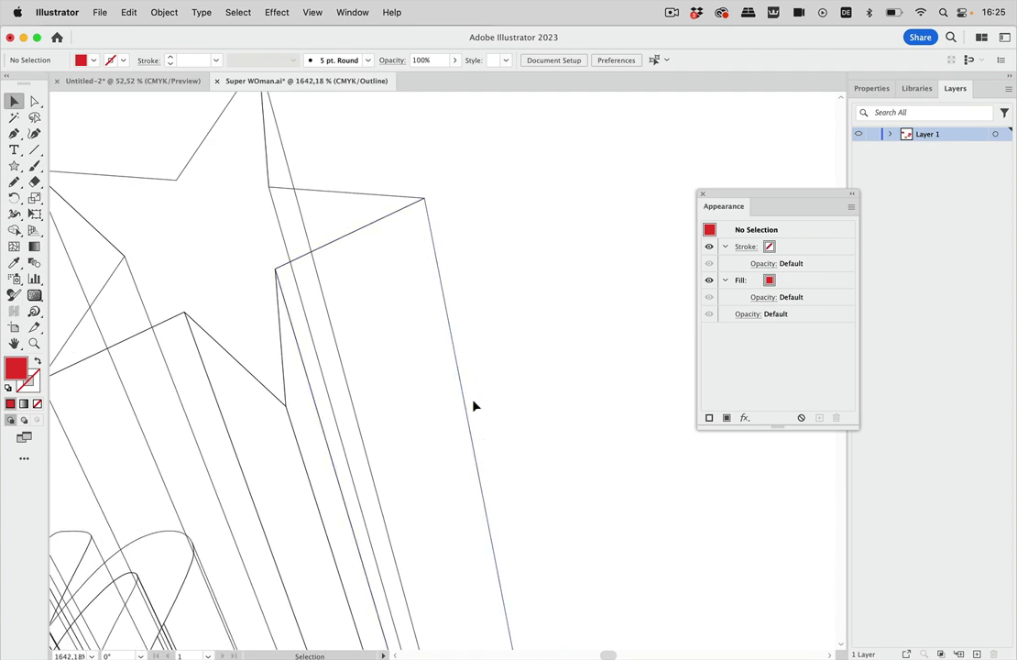
pyautogui.scroll(-4, 501, 549)
pyautogui.hscroll(-4, 500, 548)
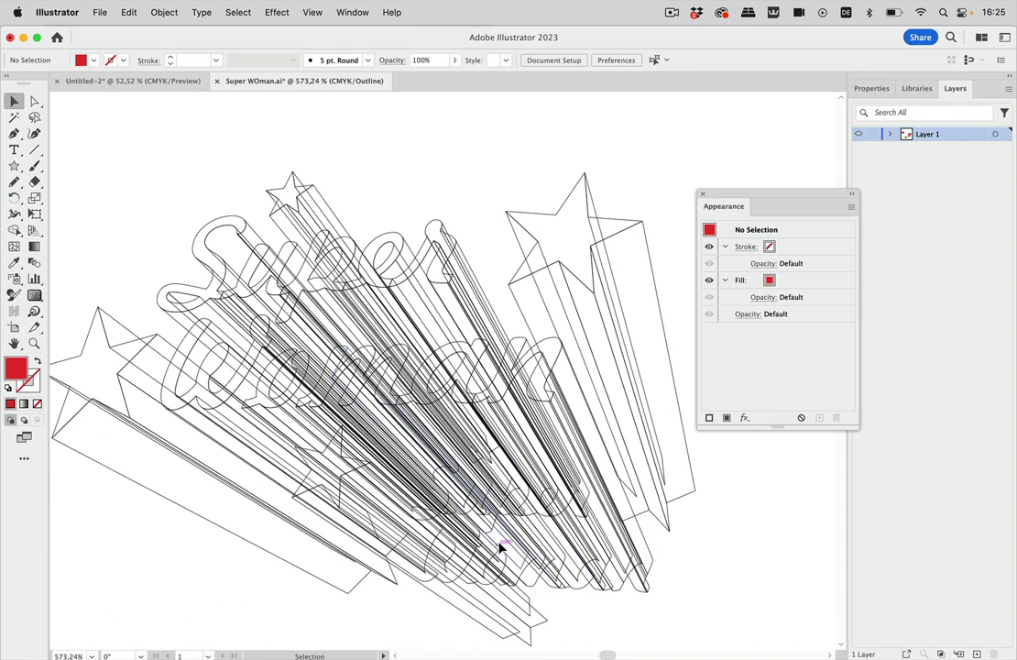
pyautogui.scroll(-1, 505, 463)
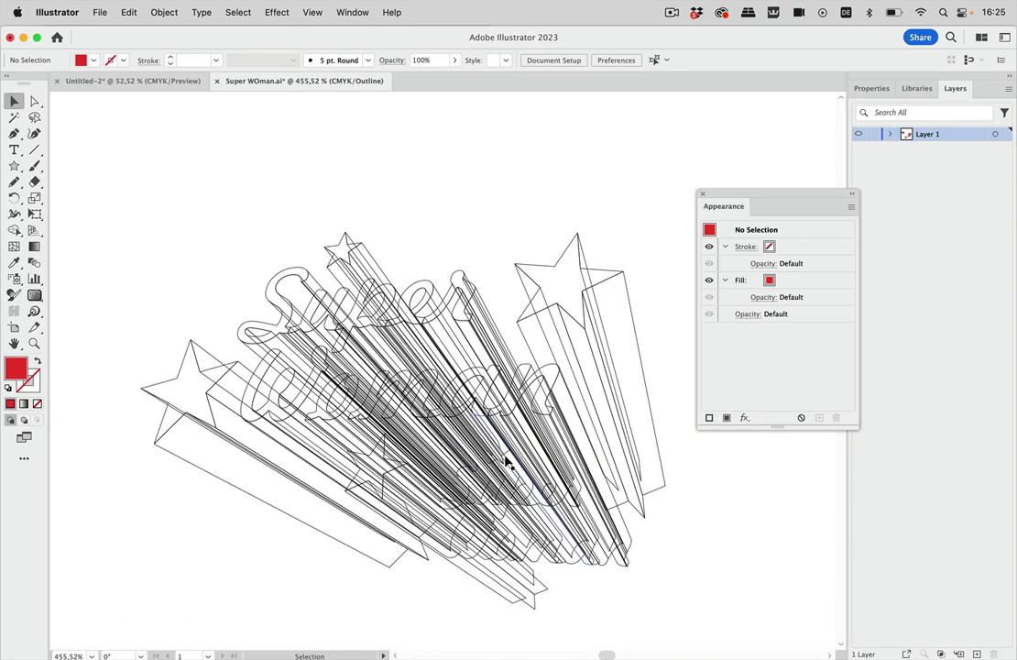
pyautogui.click(495, 417)
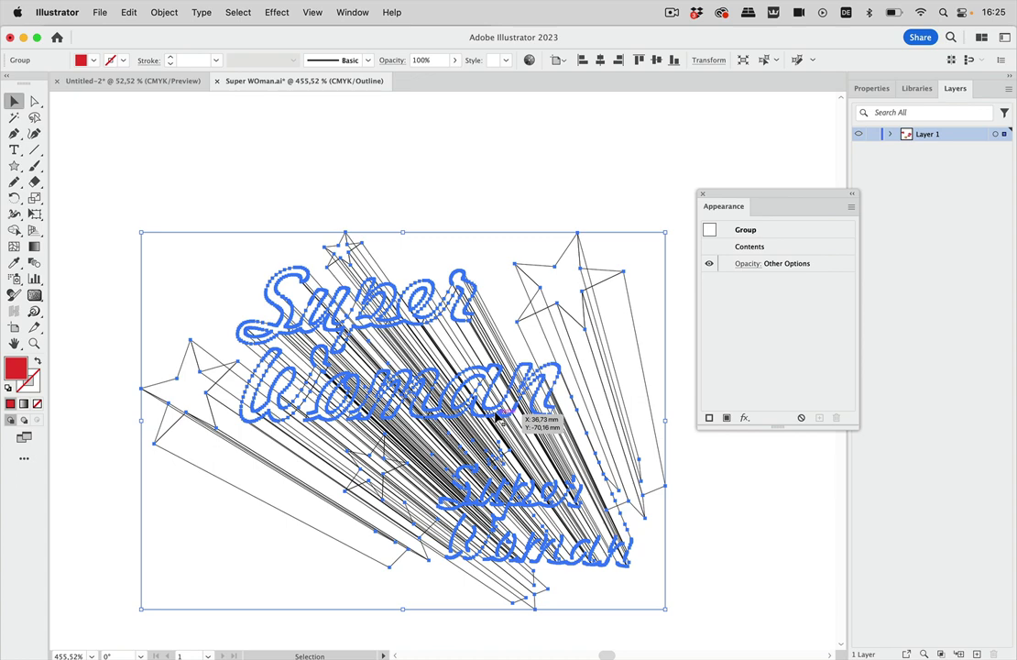
# Locate the selected extrusion in the layer structure and examine its nested groups of faces and letters.
pyautogui.scroll(-3, 523, 403)
pyautogui.hscroll(1, 523, 403)
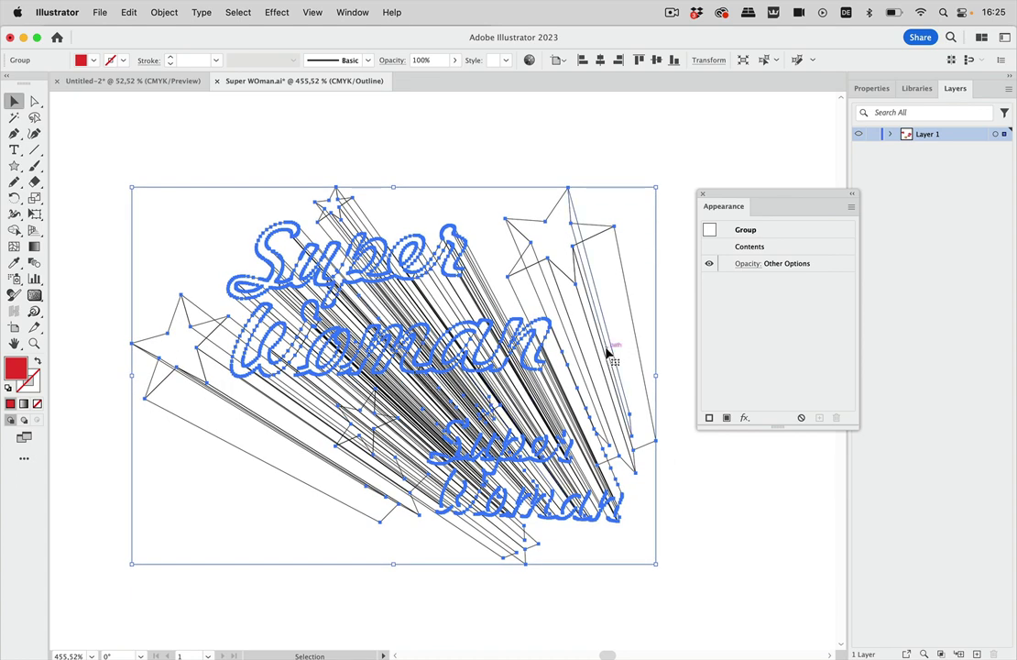
pyautogui.click(889, 135)
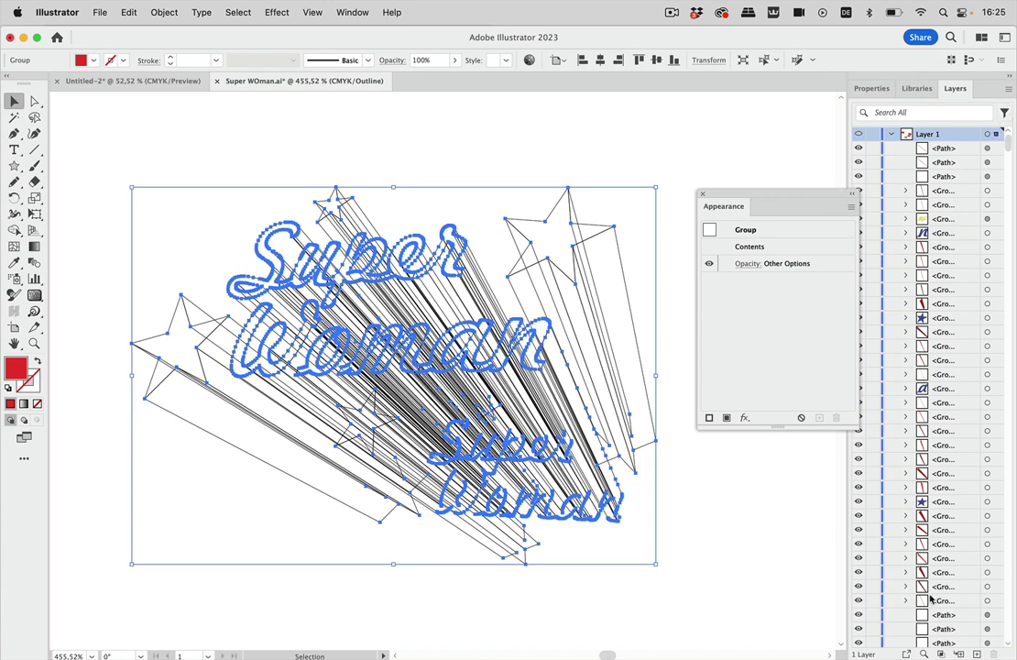
pyautogui.click(923, 653)
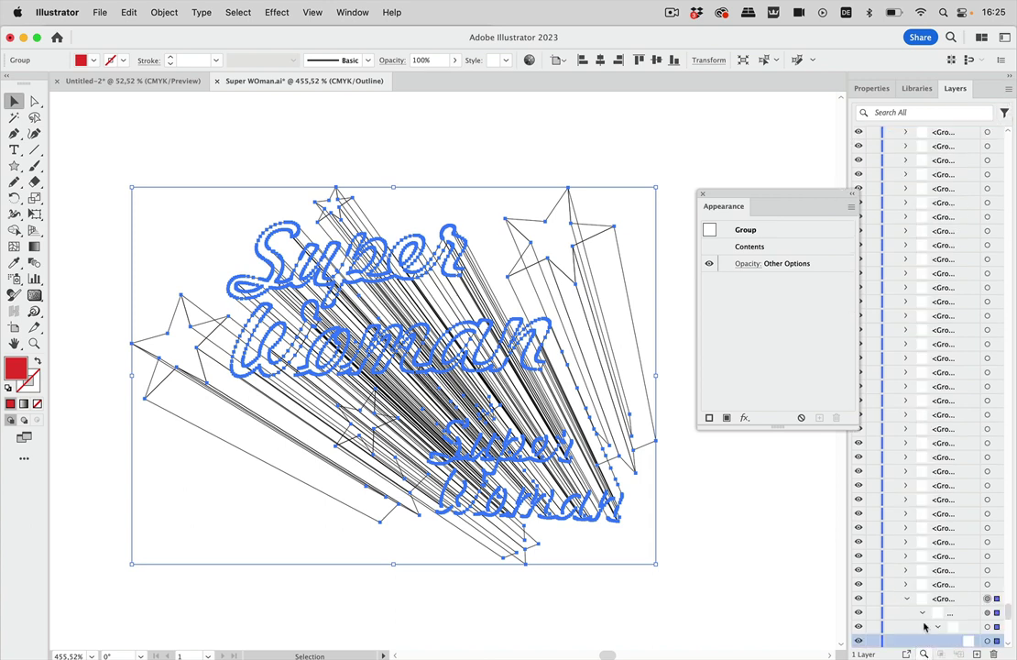
pyautogui.scroll(-8, 926, 614)
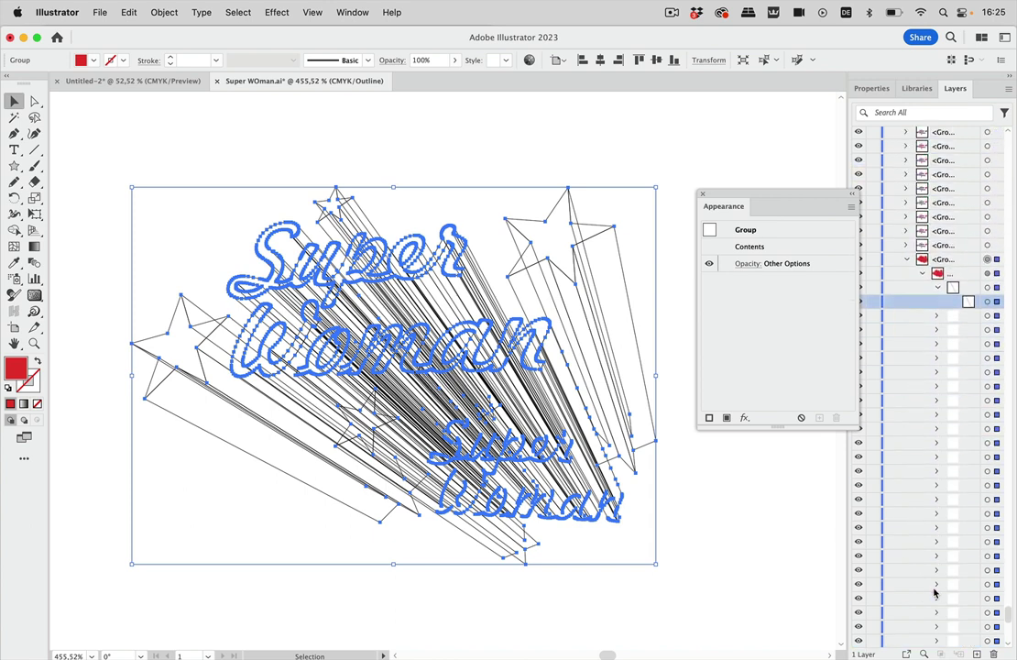
pyautogui.scroll(-2, 934, 593)
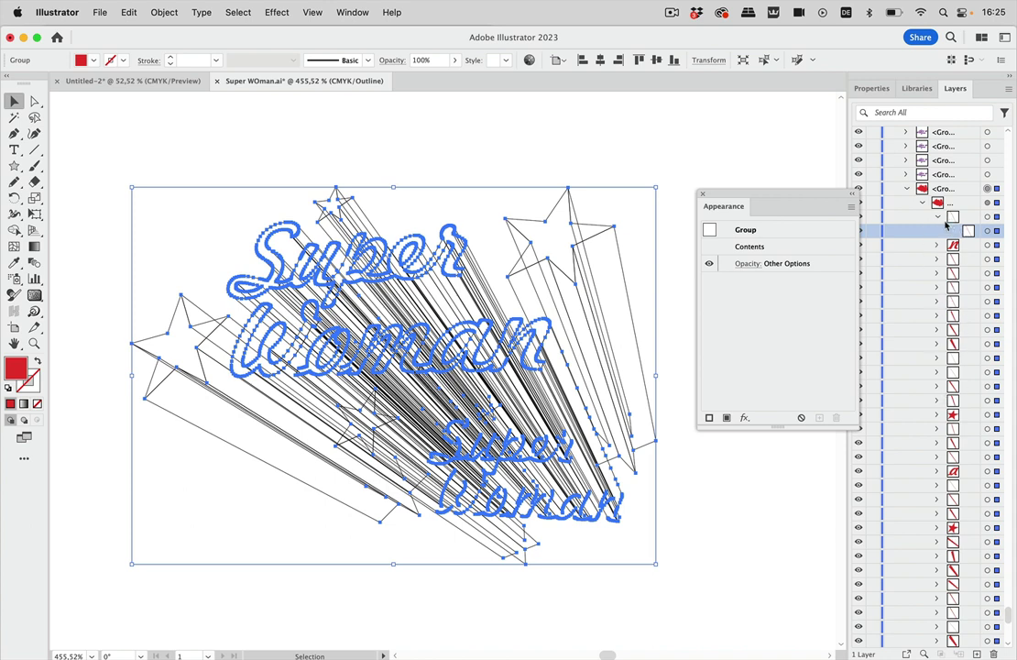
# Ungroup the nested groups of the expanded extrusion so its faces are separately selectable, and deselect everything.
pyautogui.scroll(-10, 941, 218)
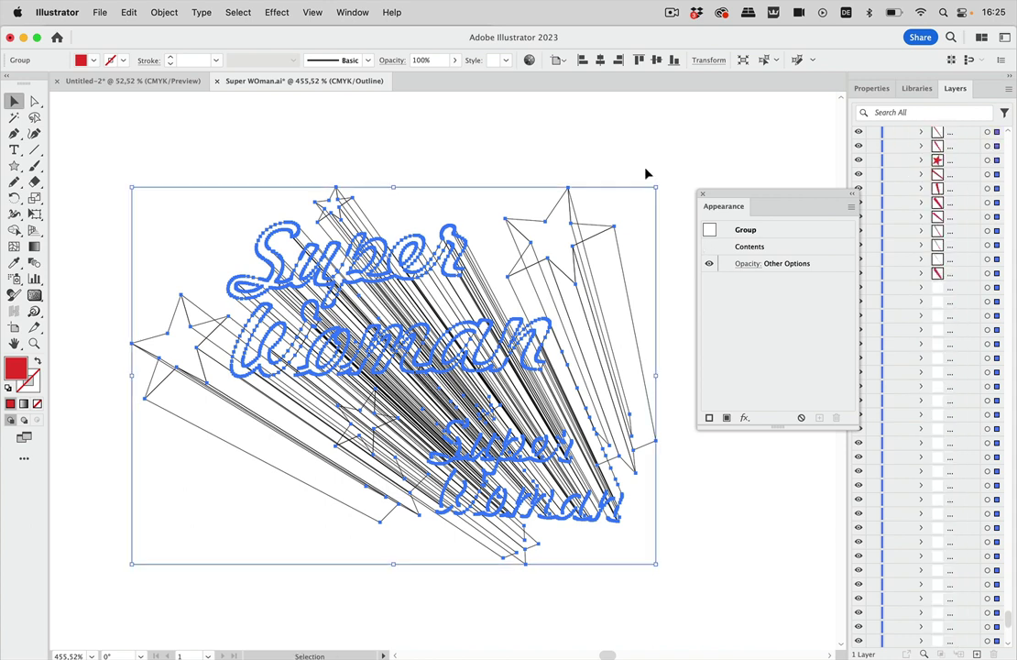
pyautogui.click(618, 152)
pyautogui.click(529, 256)
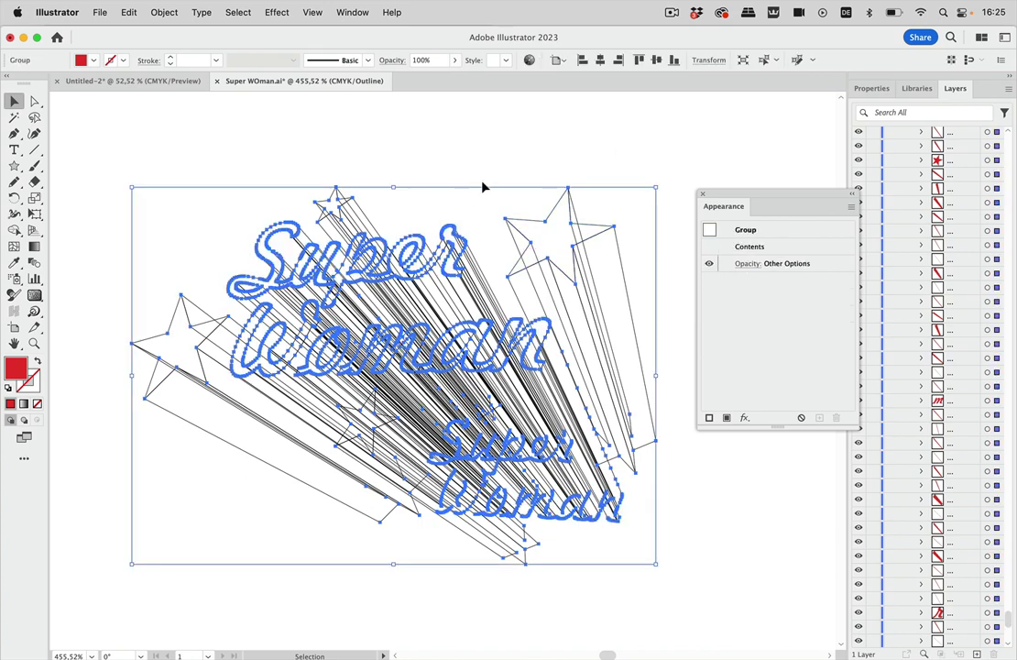
pyautogui.click(438, 173)
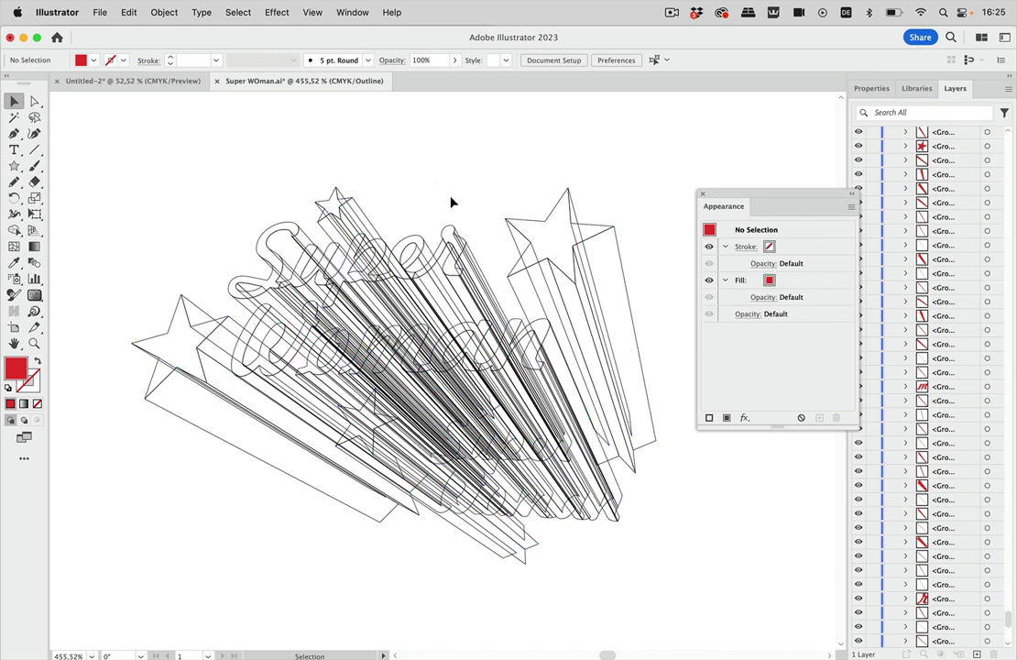
# Return to Preview view and select the front faces of all Super Woman letters and the four stars together.
pyautogui.click(428, 243)
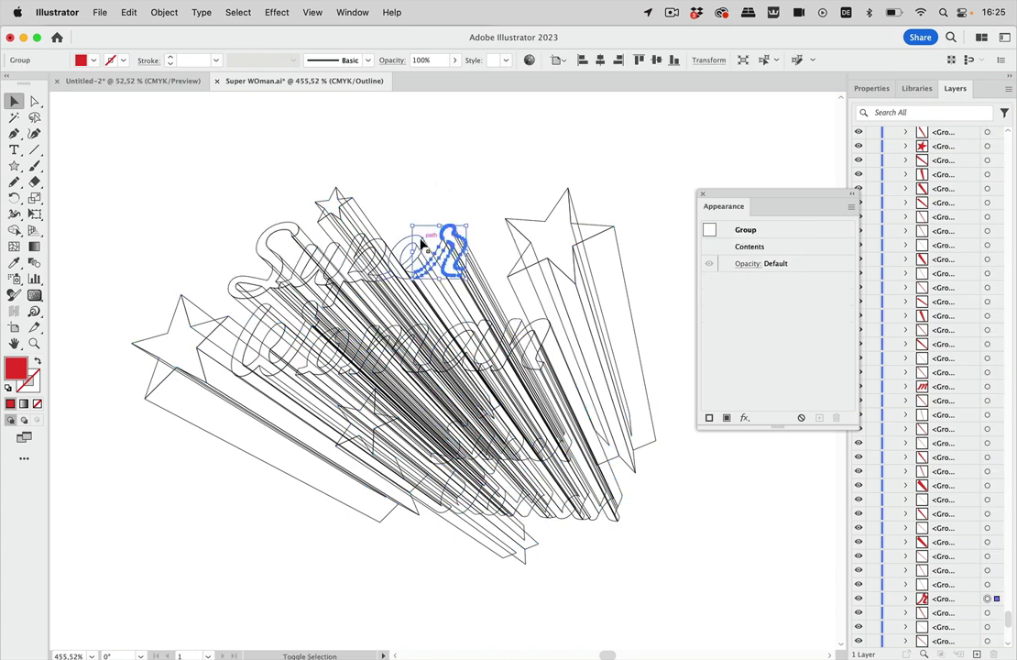
pyautogui.keyDown('shift'); pyautogui.click(394, 246); pyautogui.keyUp('shift')
pyautogui.press('super+y')
pyautogui.moveTo(344, 204); pyautogui.dragTo(326, 287)
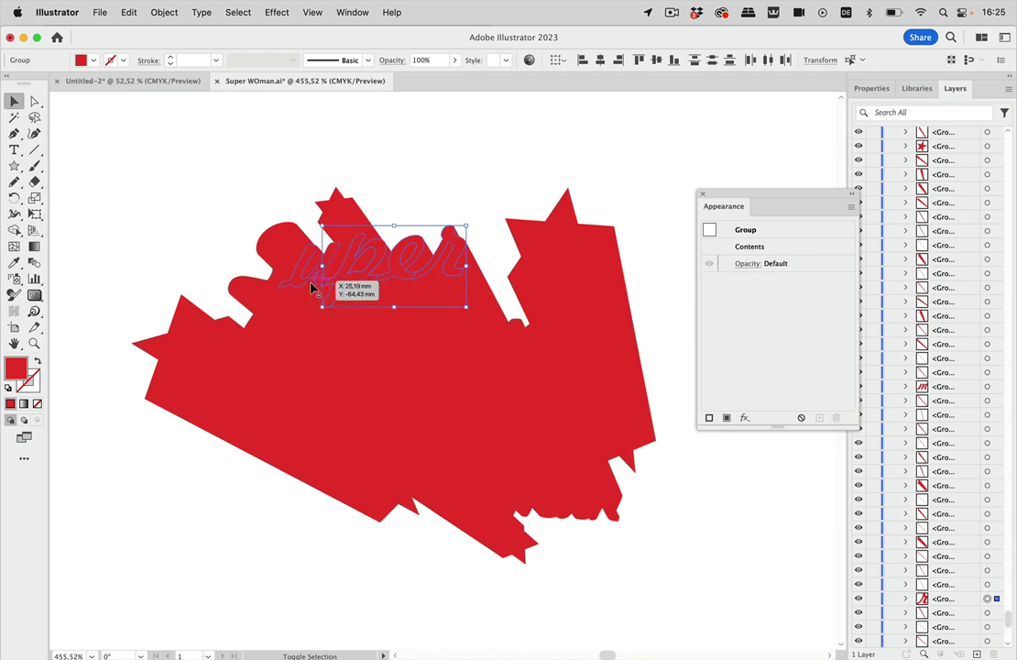
pyautogui.keyDown('shift'); pyautogui.click(304, 275); pyautogui.keyUp('shift')
pyautogui.keyDown('shift'); pyautogui.click(267, 252); pyautogui.keyUp('shift')
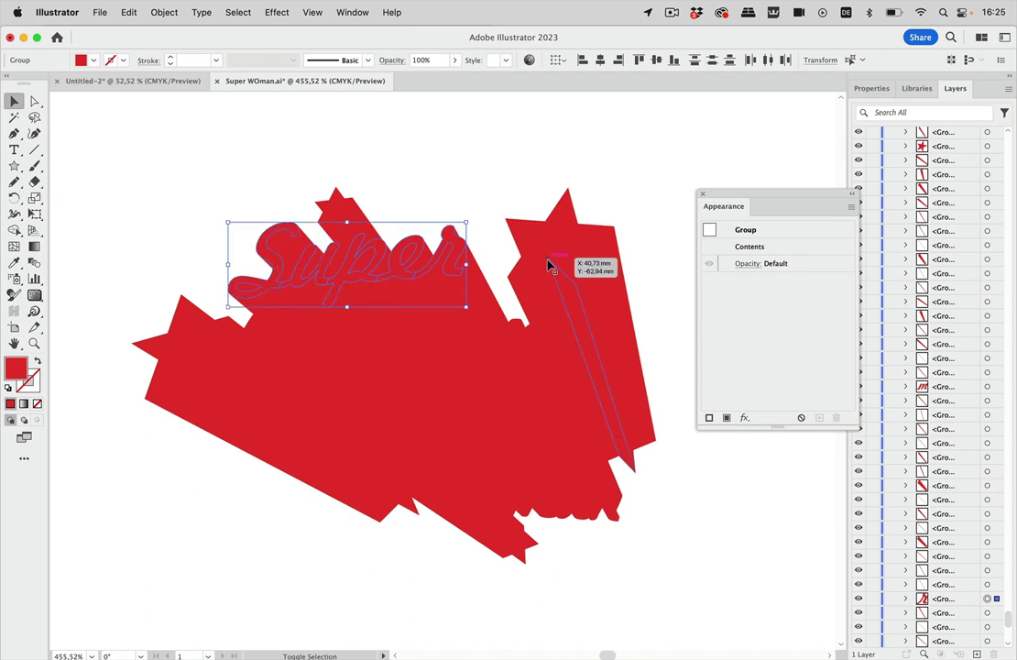
pyautogui.keyDown('shift'); pyautogui.click(575, 243); pyautogui.keyUp('shift')
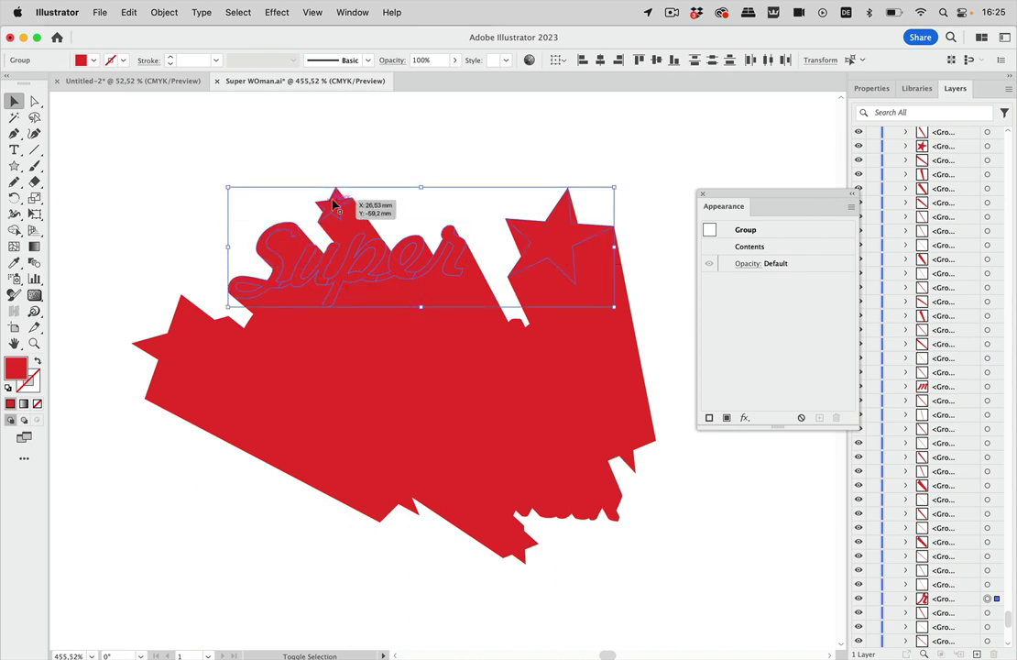
pyautogui.keyDown('shift'); pyautogui.click(165, 353); pyautogui.keyUp('shift')
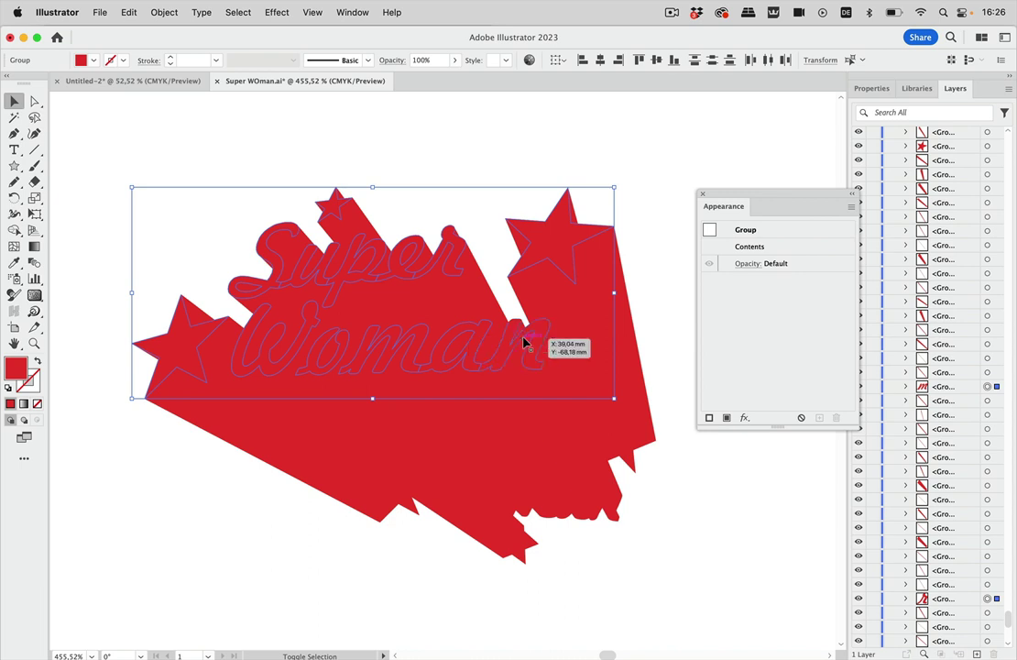
pyautogui.keyDown('shift'); pyautogui.click(372, 422); pyautogui.keyUp('shift')
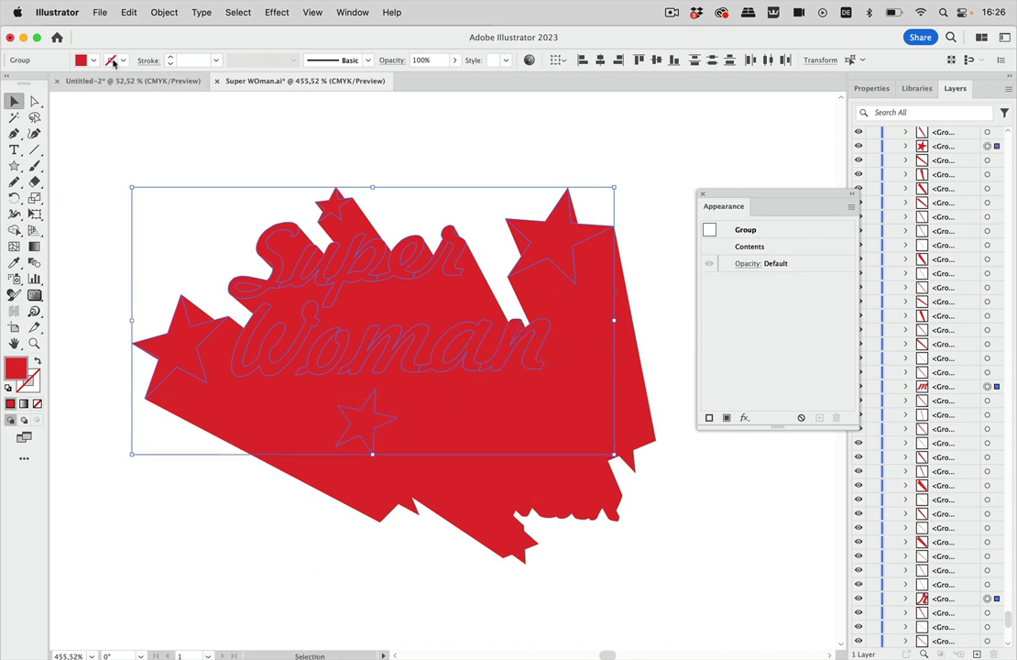
# Fill the selected front faces of the letters and stars with yellow.
pyautogui.click(95, 60)
pyautogui.click(53, 81)
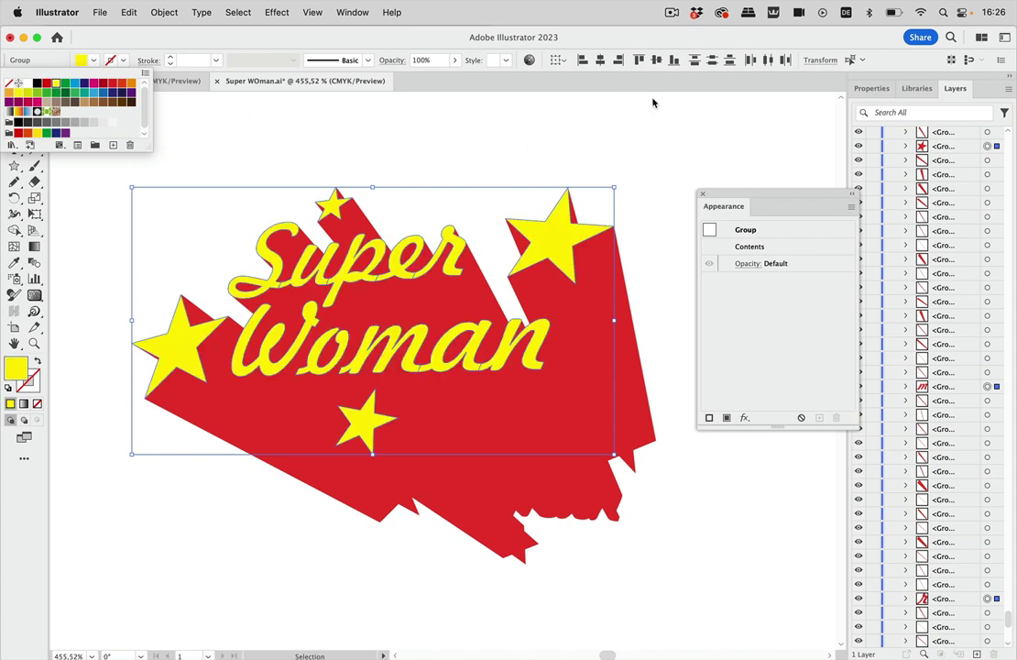
pyautogui.press('Escape')
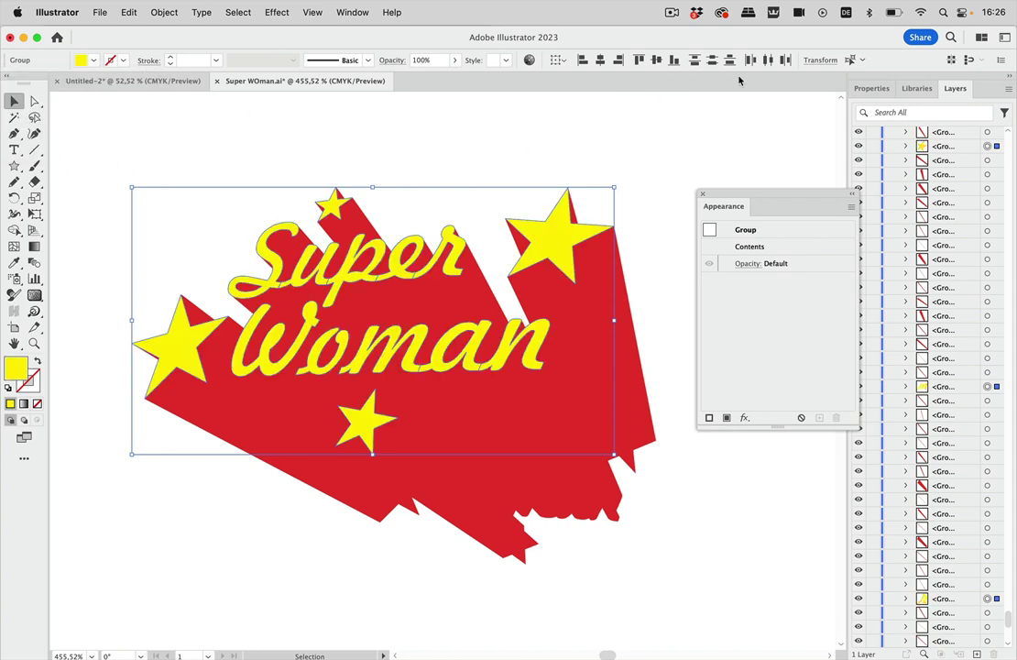
# Set the fill of the selected letter and star faces to the blue swatch C=85 M=50 Y=0 K=0.
pyautogui.click(94, 61)
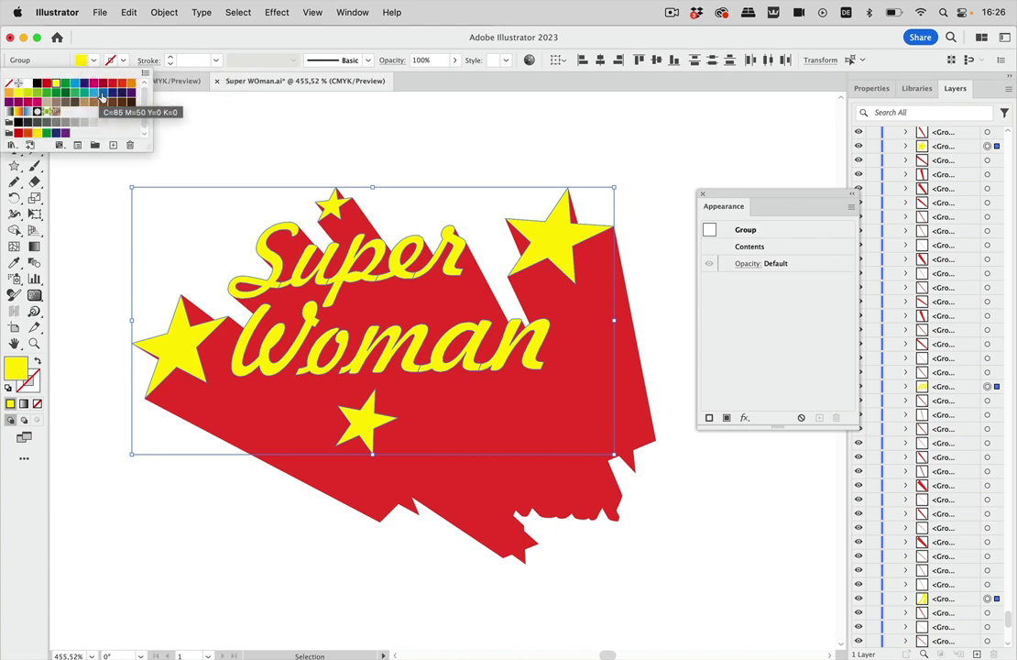
pyautogui.click(101, 95)
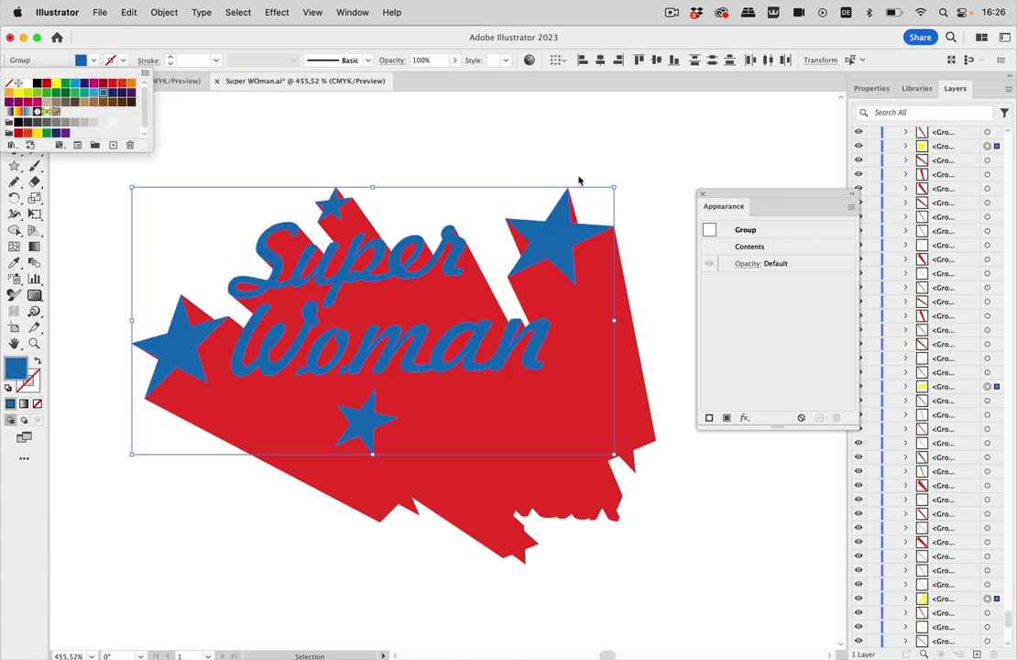
pyautogui.press('Escape')
# Duplicate the blue letter and star faces with a slight offset up and to the left of the originals.
pyautogui.press('a')
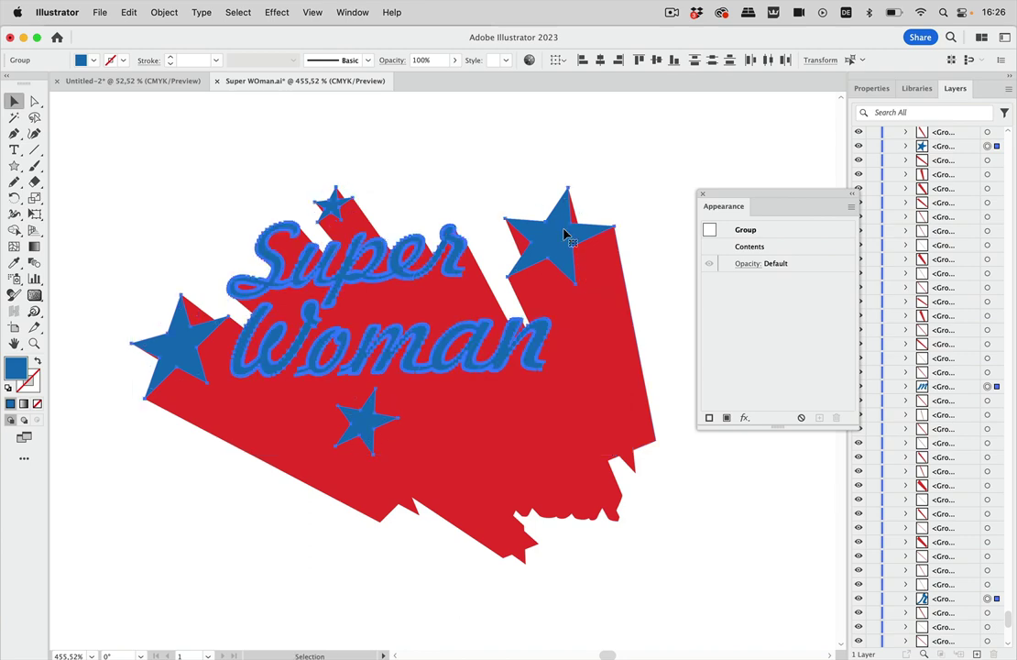
pyautogui.press('v')
pyautogui.press('a')
pyautogui.press('v')
pyautogui.moveTo(559, 240); pyautogui.dragTo(557, 233)
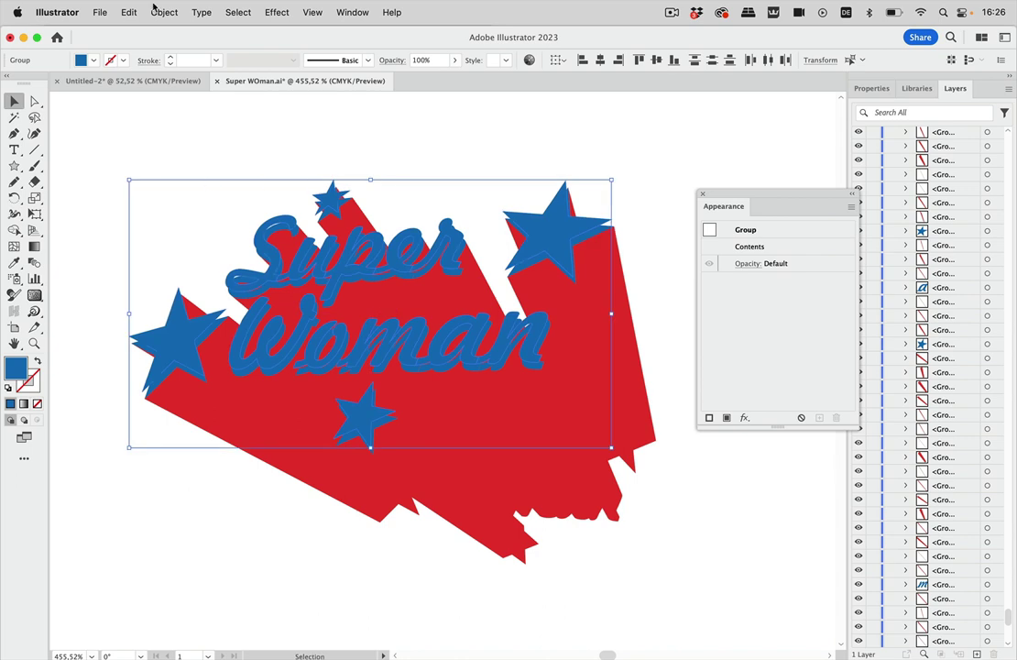
# Fill the offset duplicate of the letters and stars with yellow and deselect it.
pyautogui.click(84, 57)
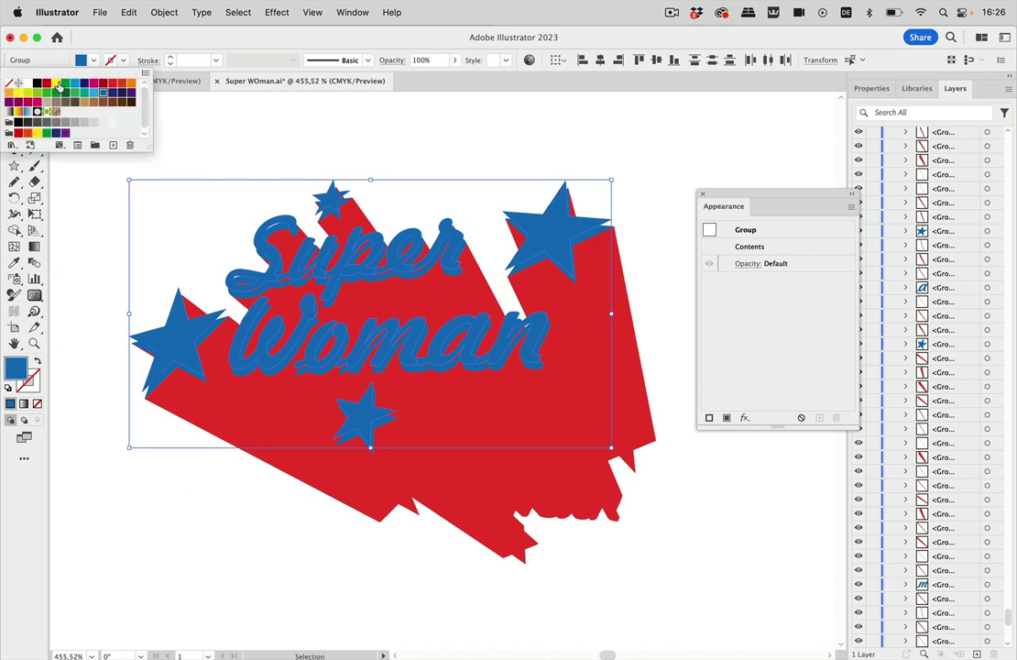
pyautogui.click(56, 82)
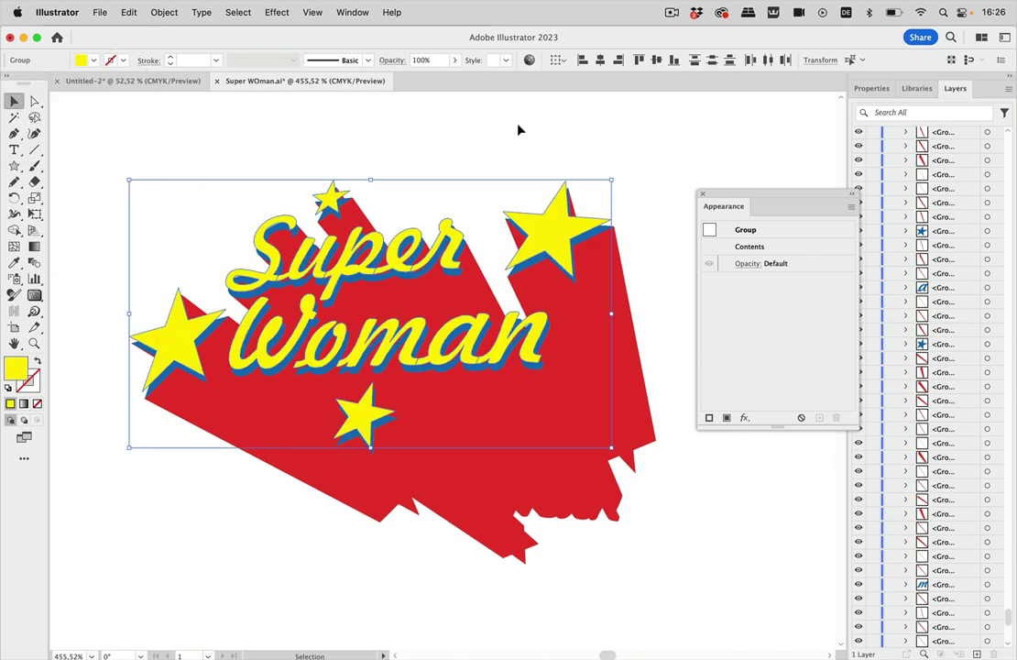
pyautogui.click(448, 107)
# Try moving the large upper yellow star further up and to the left, undo the move, and deselect it.
pyautogui.moveTo(574, 222); pyautogui.dragTo(558, 209)
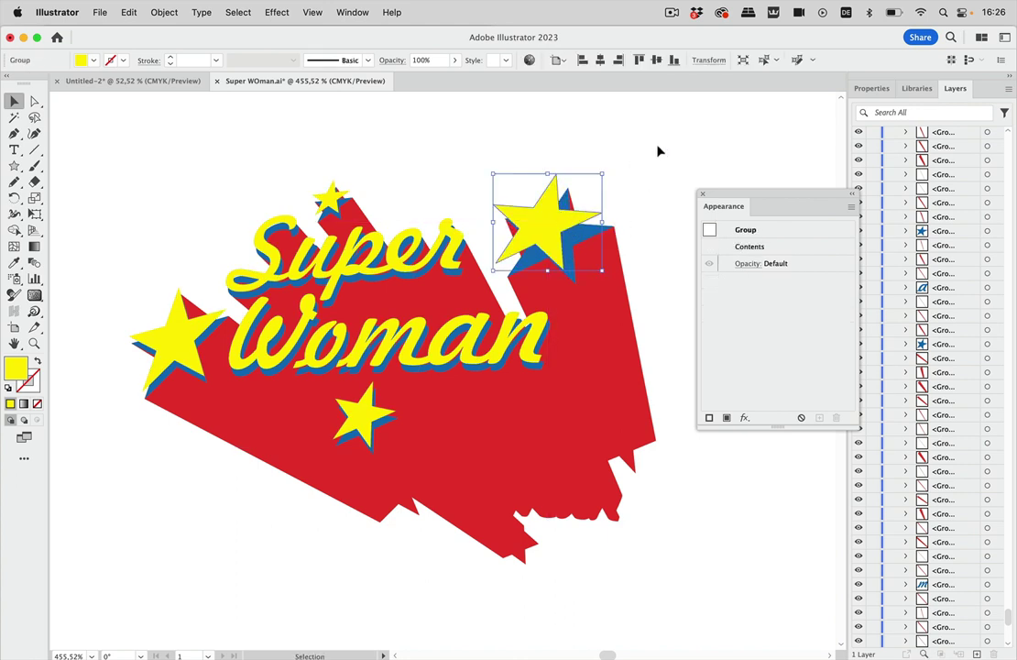
pyautogui.press('super+z')
pyautogui.click(647, 145)
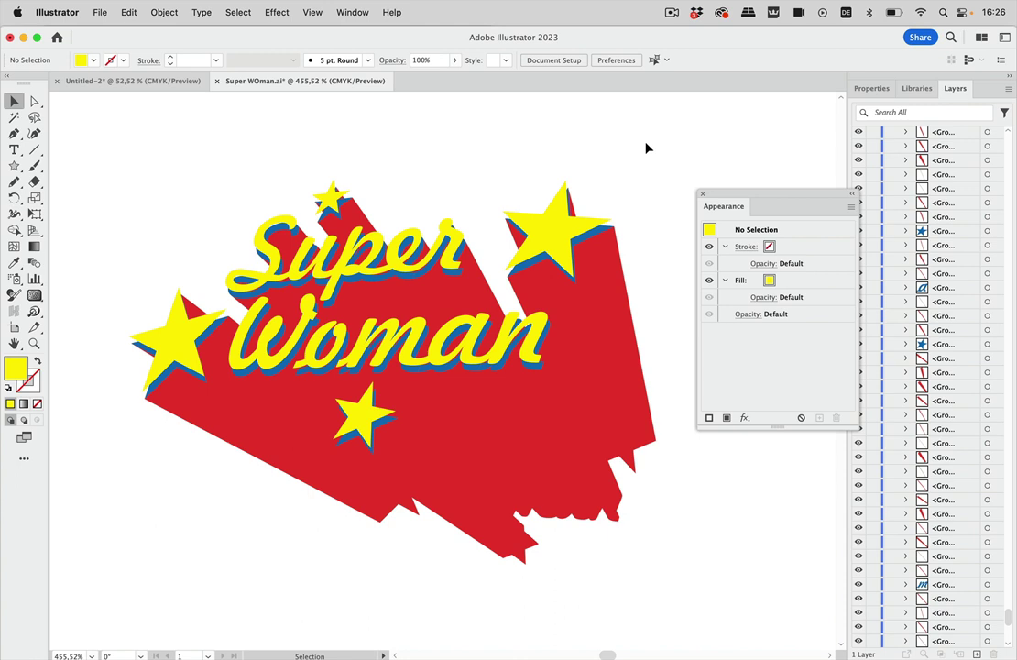
# Select all objects matching the yellow fill color of the large upper star and the letter r.
pyautogui.click(559, 225)
pyautogui.keyDown('shift'); pyautogui.click(426, 252); pyautogui.keyUp('shift')
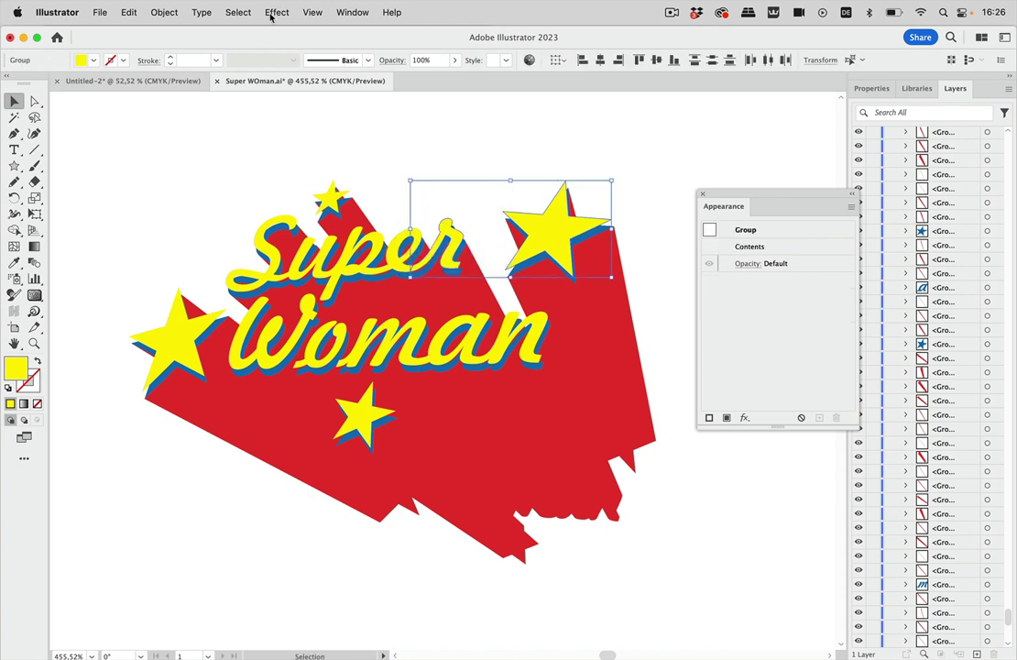
pyautogui.click(239, 13)
pyautogui.moveTo(266, 156)
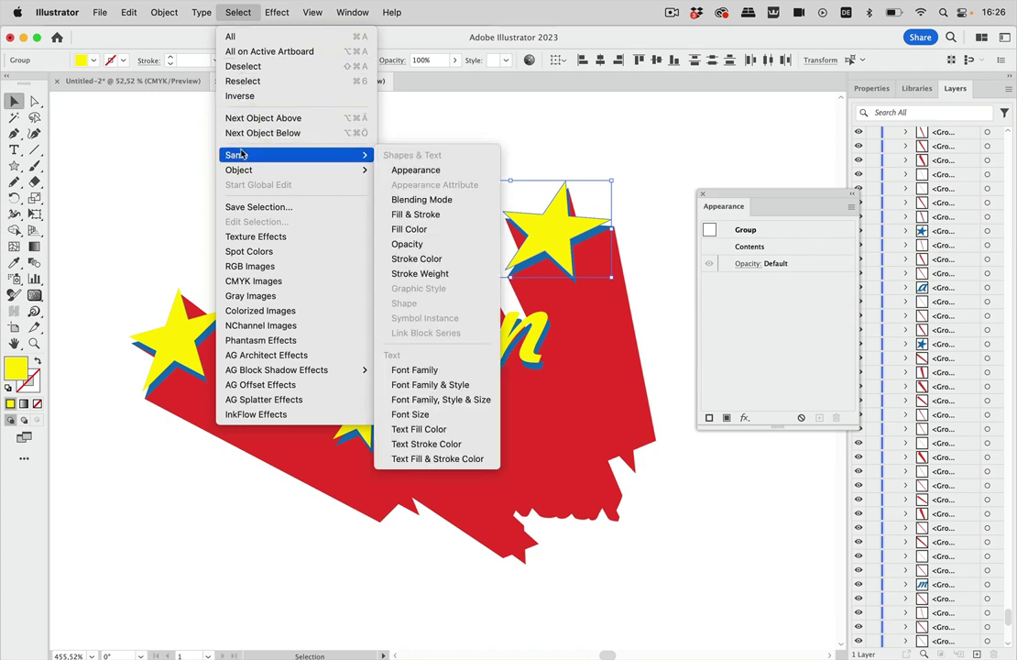
pyautogui.click(410, 229)
pyautogui.scroll(-5, 568, 218)
pyautogui.scroll(-3, 568, 219)
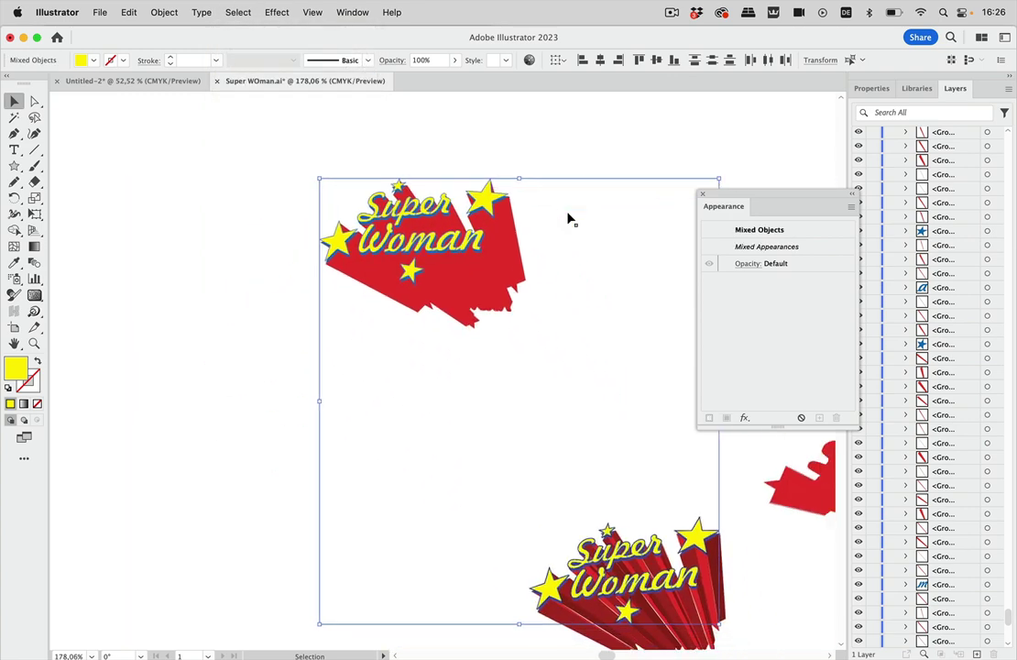
# Select the separate shaded Super Woman artwork below, make it unselectable, and clear the selection.
pyautogui.keyDown('shift'); pyautogui.moveTo(420, 390); pyautogui.dragTo(689, 547); pyautogui.keyUp('shift')
pyautogui.moveTo(423, 391); pyautogui.dragTo(656, 584)
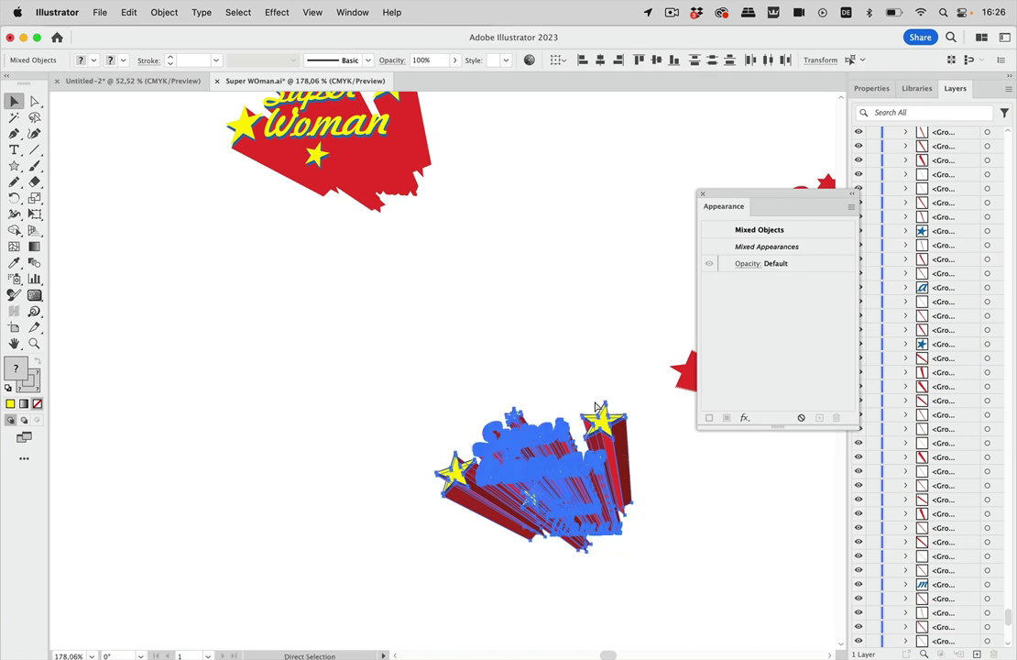
pyautogui.click(424, 390)
# Select all objects with the same yellow fill color as the large upper star and group them.
pyautogui.scroll(3, 424, 391)
pyautogui.hscroll(-1, 425, 391)
pyautogui.keyDown('alt'); pyautogui.scroll(6, 426, 391); pyautogui.keyUp('alt')
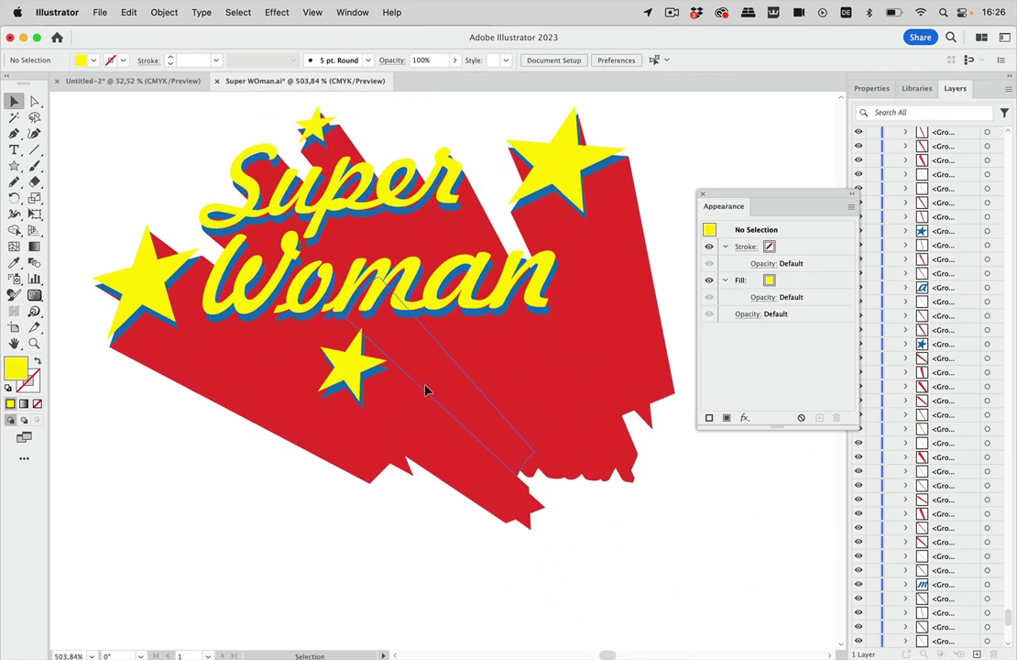
pyautogui.click(570, 197)
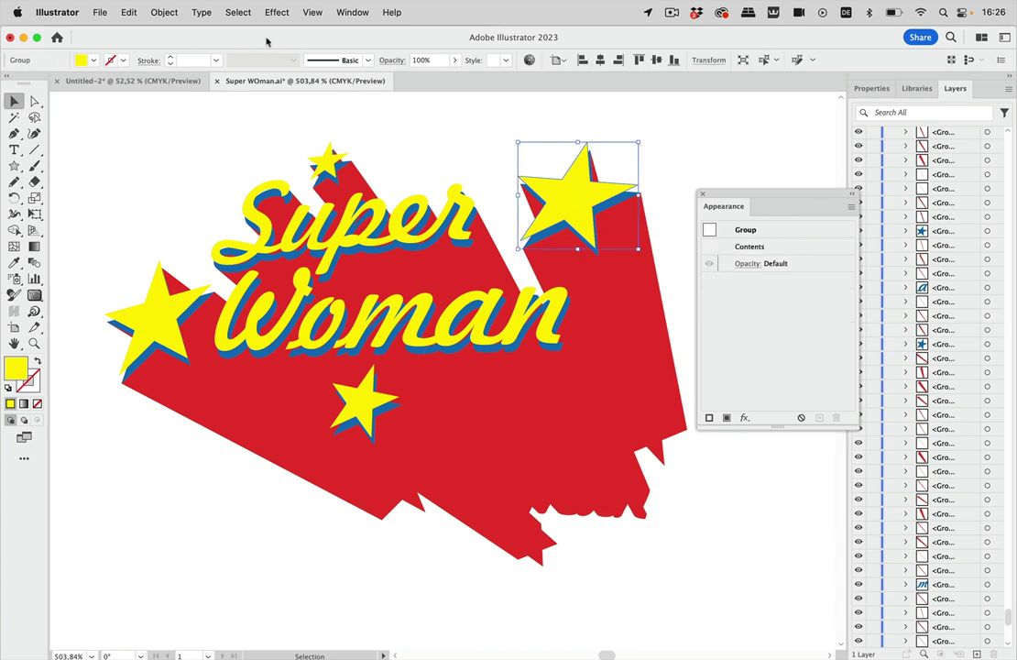
pyautogui.click(237, 12)
pyautogui.moveTo(248, 157)
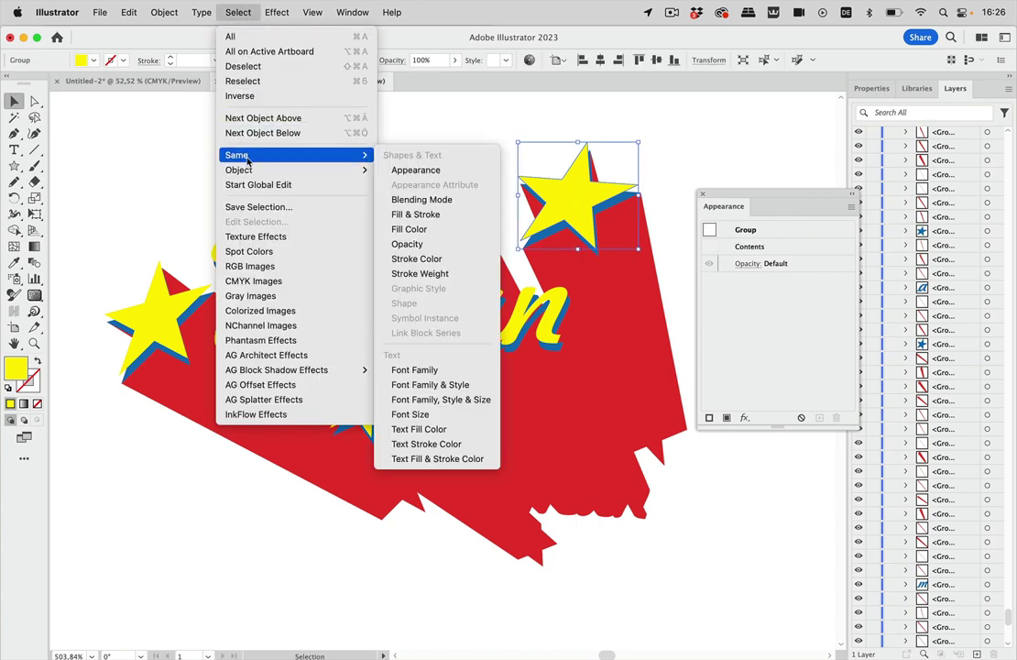
pyautogui.click(426, 230)
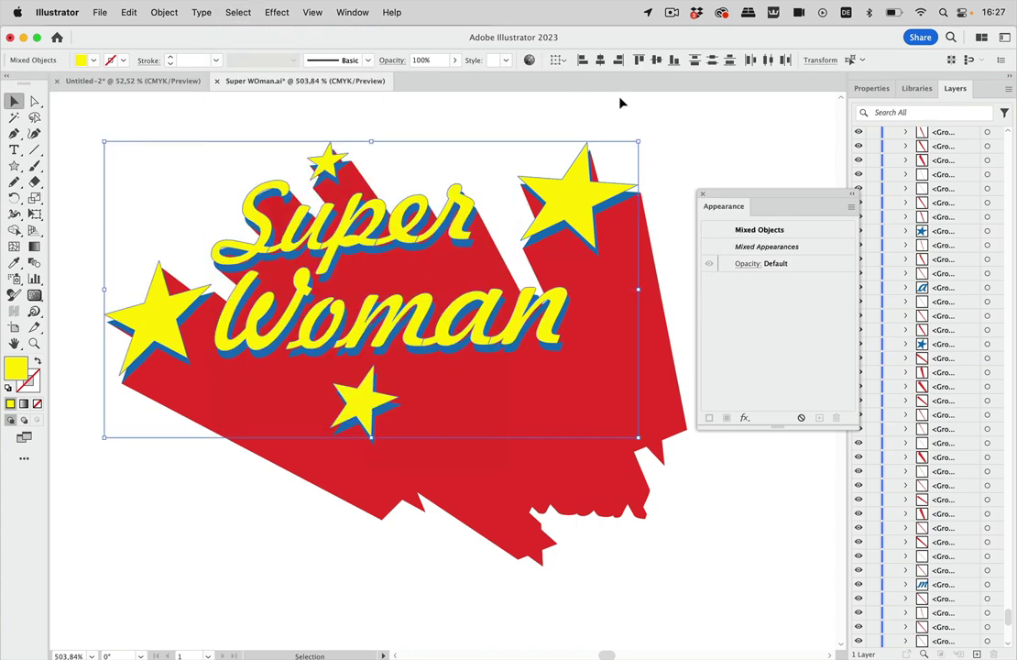
pyautogui.click(652, 195)
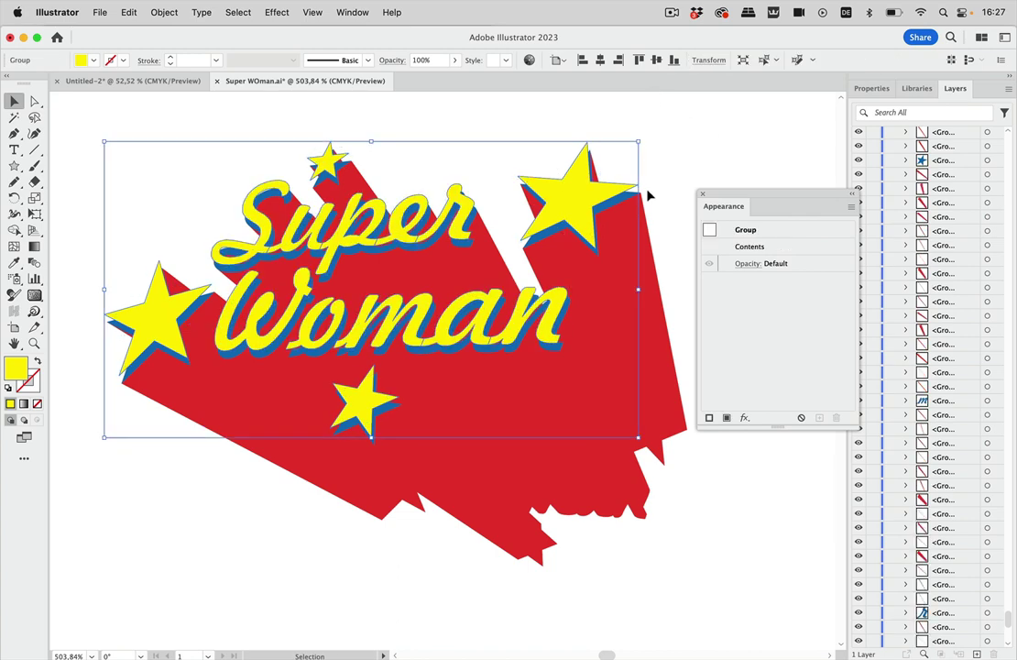
# Select all objects with the same blue fill color as the face behind the large upper star and group them.
pyautogui.click(550, 240)
pyautogui.click(237, 12)
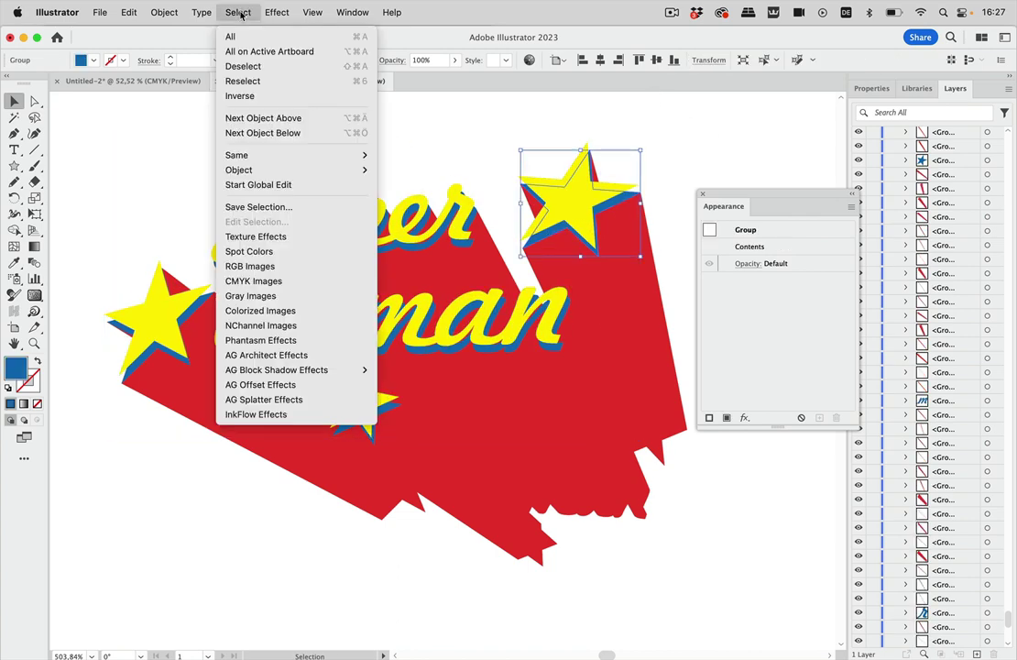
pyautogui.moveTo(240, 155)
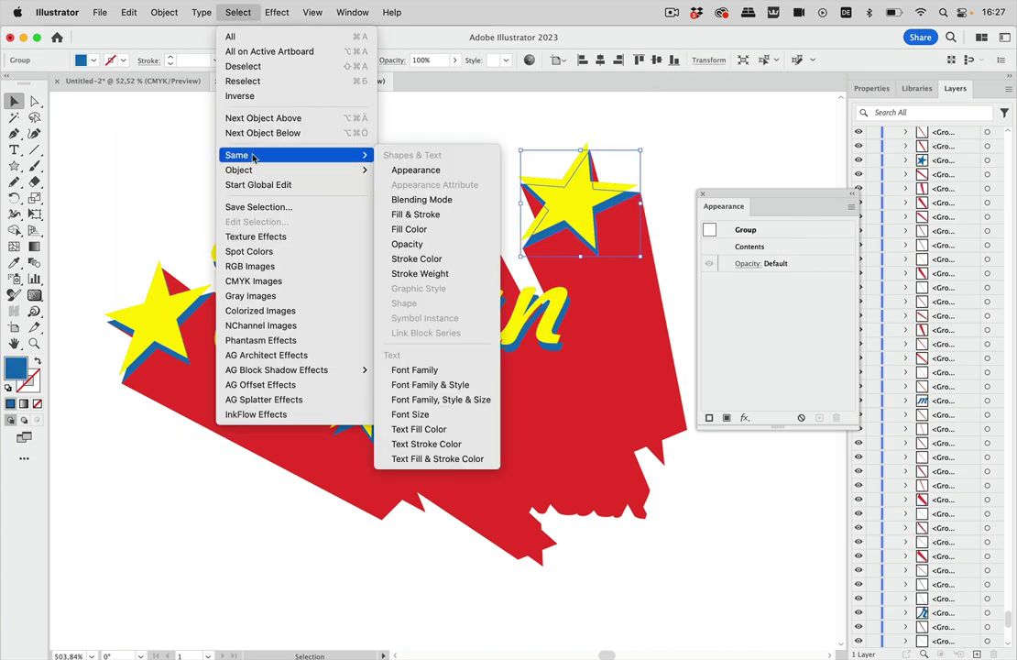
pyautogui.click(461, 228)
pyautogui.hotkey('ctrl', 'z')
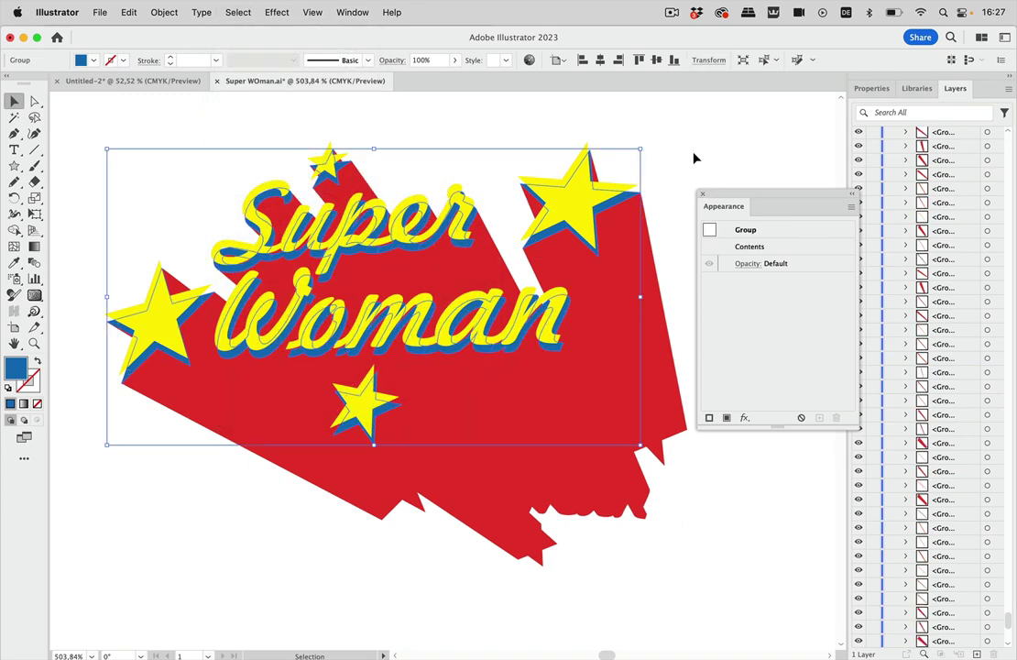
pyautogui.click(709, 154)
# Add a black 0.5 pt stroke to the yellow group and place it beneath the group's contents.
pyautogui.click(600, 186)
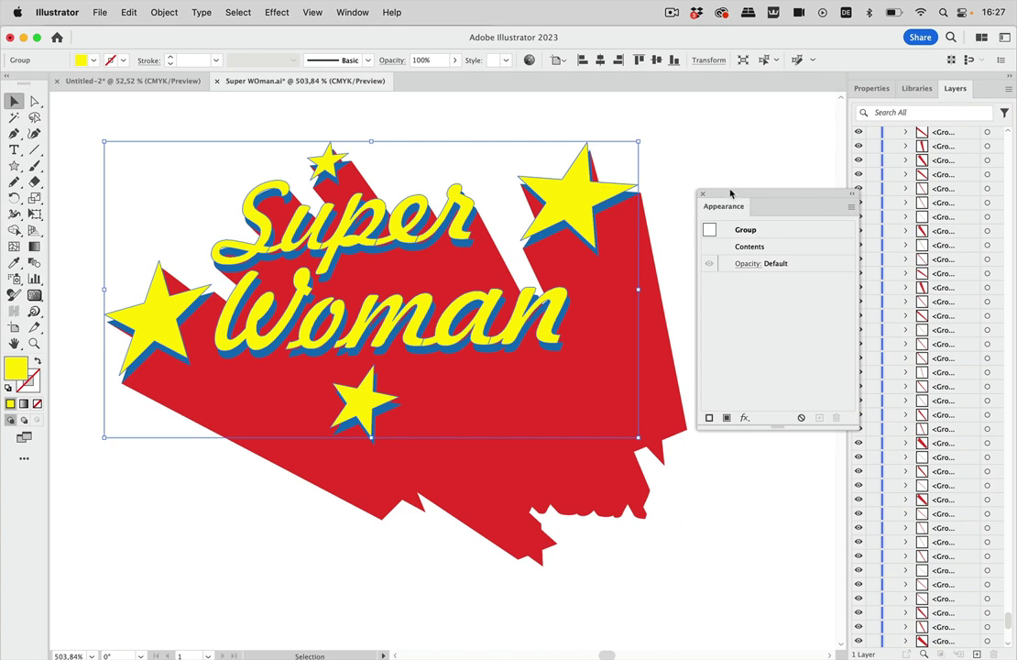
pyautogui.moveTo(732, 194); pyautogui.dragTo(691, 135)
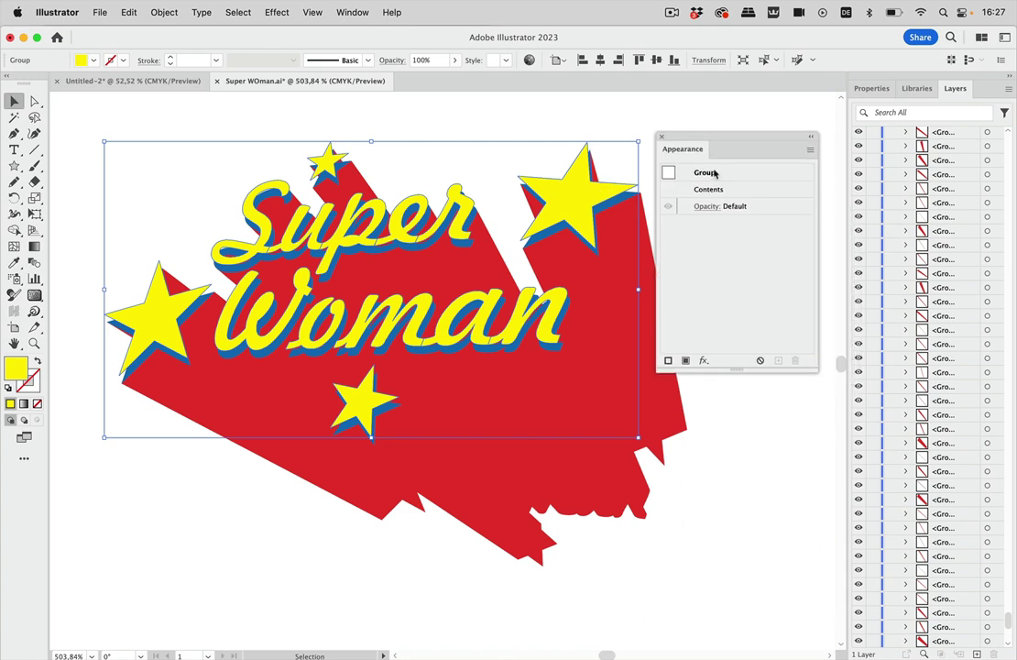
pyautogui.click(669, 360)
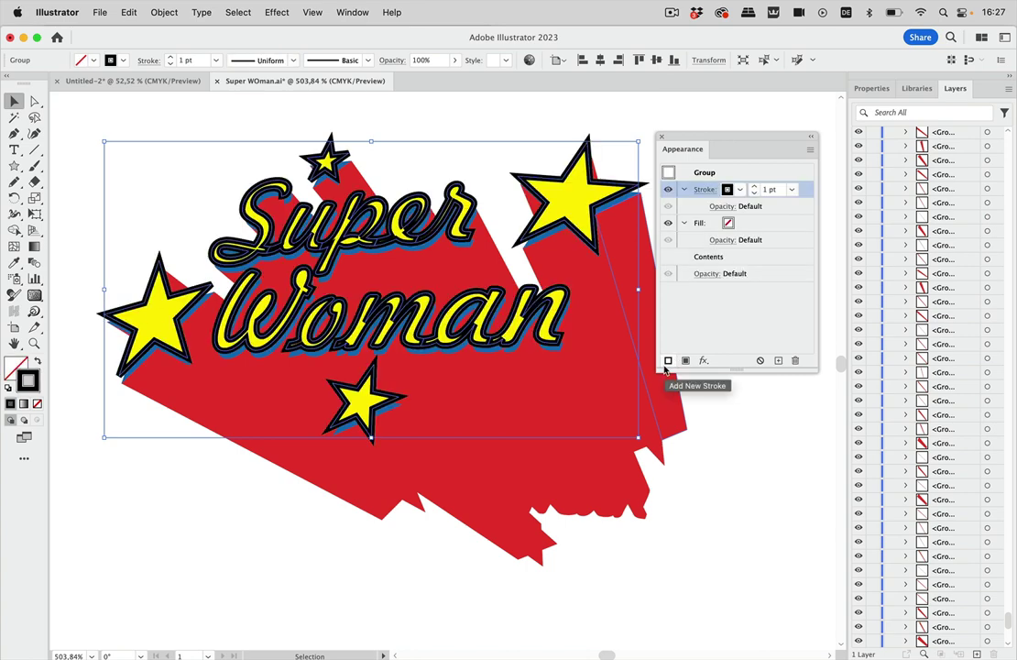
pyautogui.click(793, 190)
pyautogui.click(812, 220)
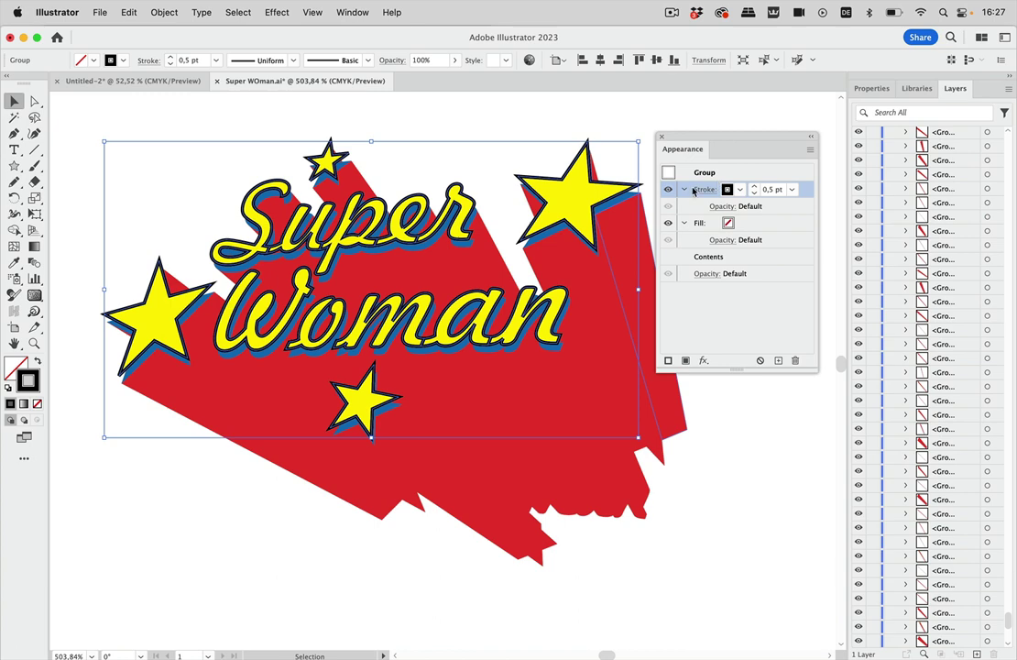
pyautogui.moveTo(808, 196); pyautogui.dragTo(787, 272)
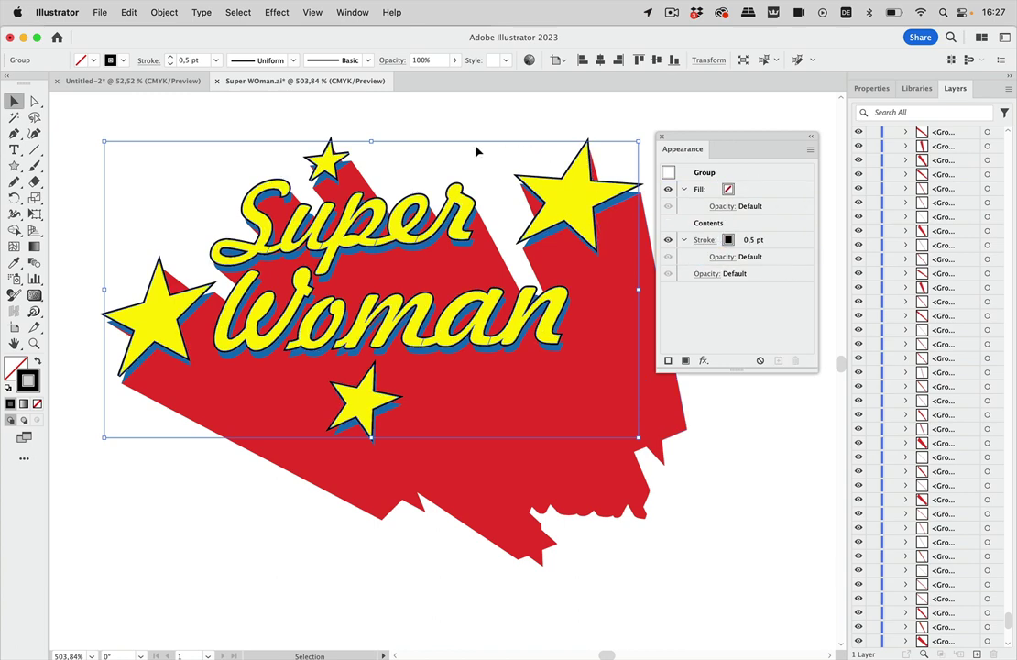
pyautogui.click(502, 147)
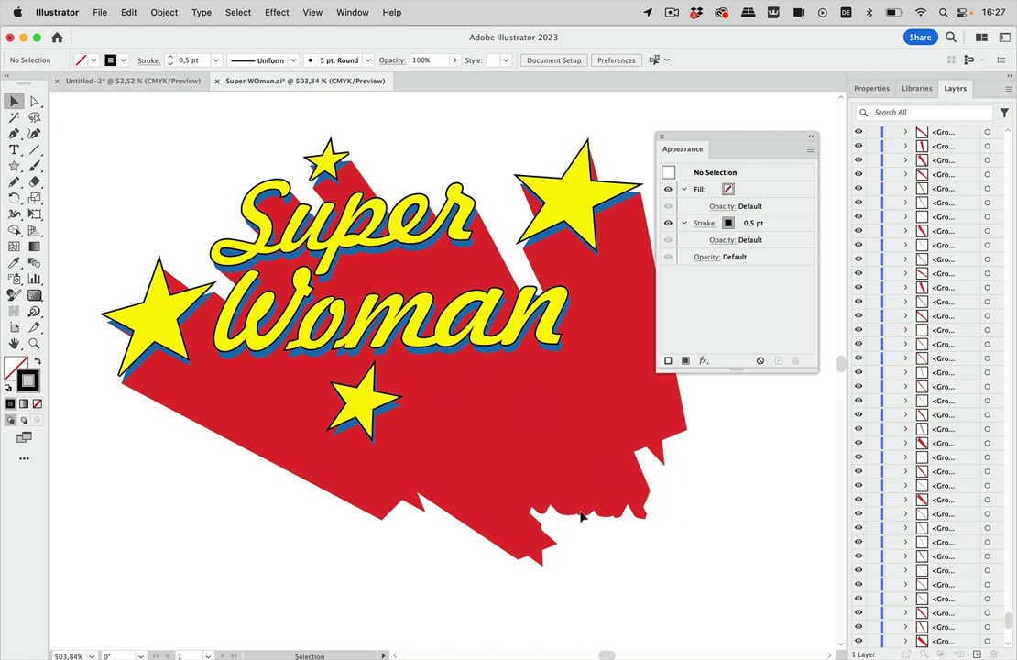
# Select the shadow-side red extrusion faces of the outer stars and the letter n, and raise their fill's black (K) to 22%.
pyautogui.moveTo(710, 136); pyautogui.dragTo(753, 135)
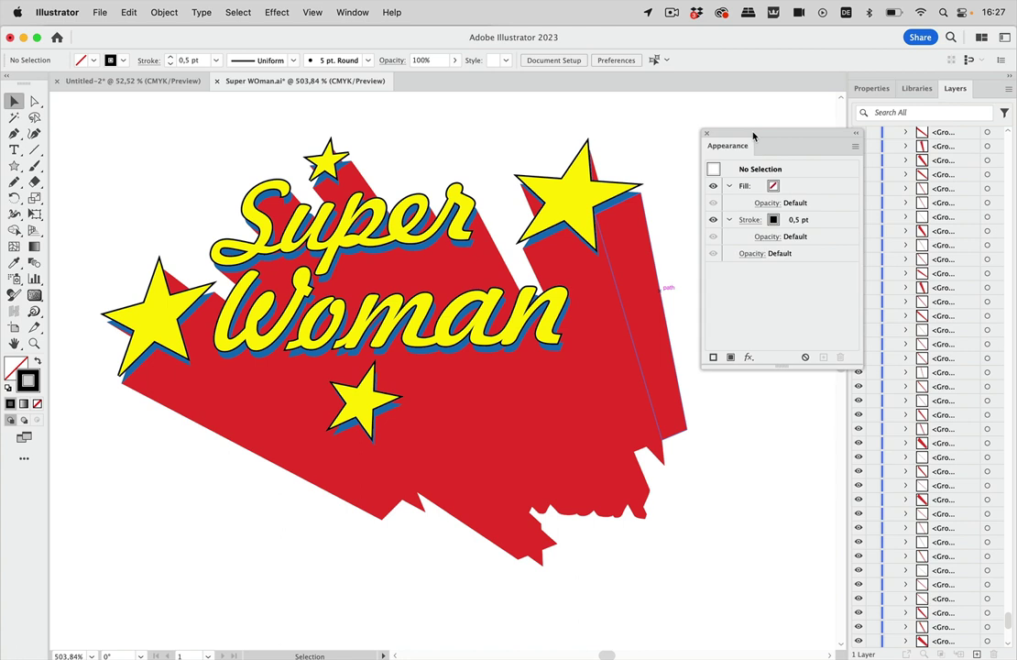
pyautogui.click(159, 388)
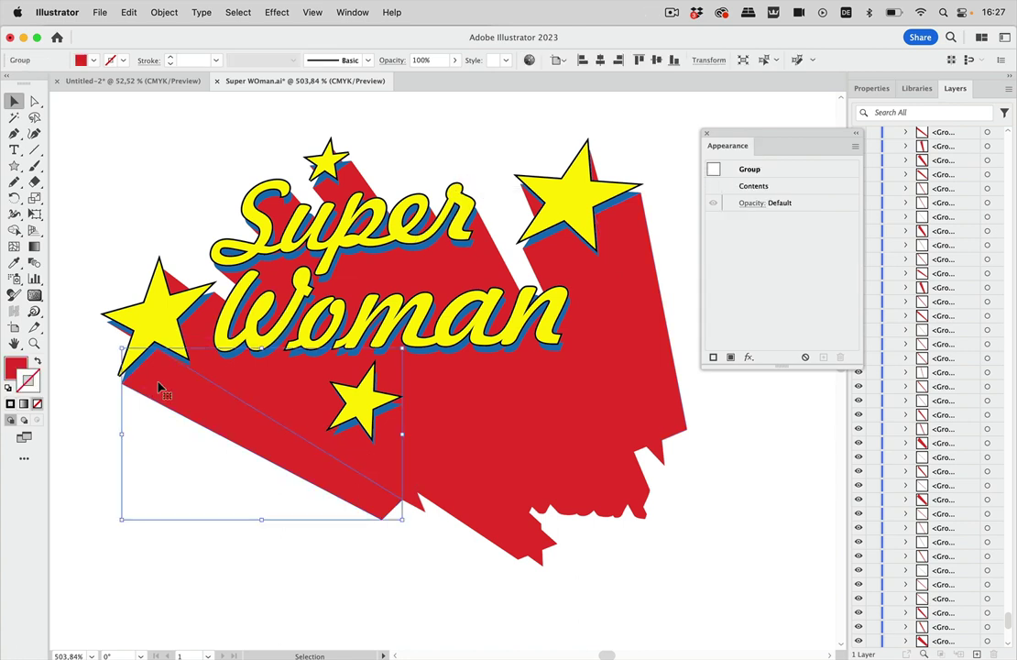
pyautogui.keyDown('shift'); pyautogui.click(633, 220); pyautogui.keyUp('shift')
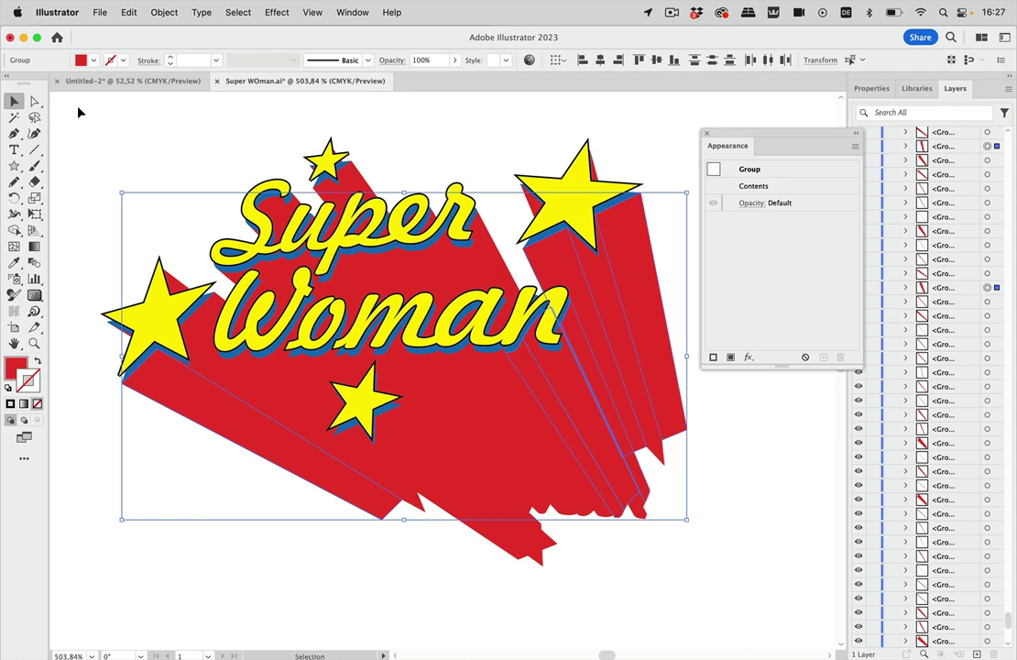
pyautogui.click(354, 13)
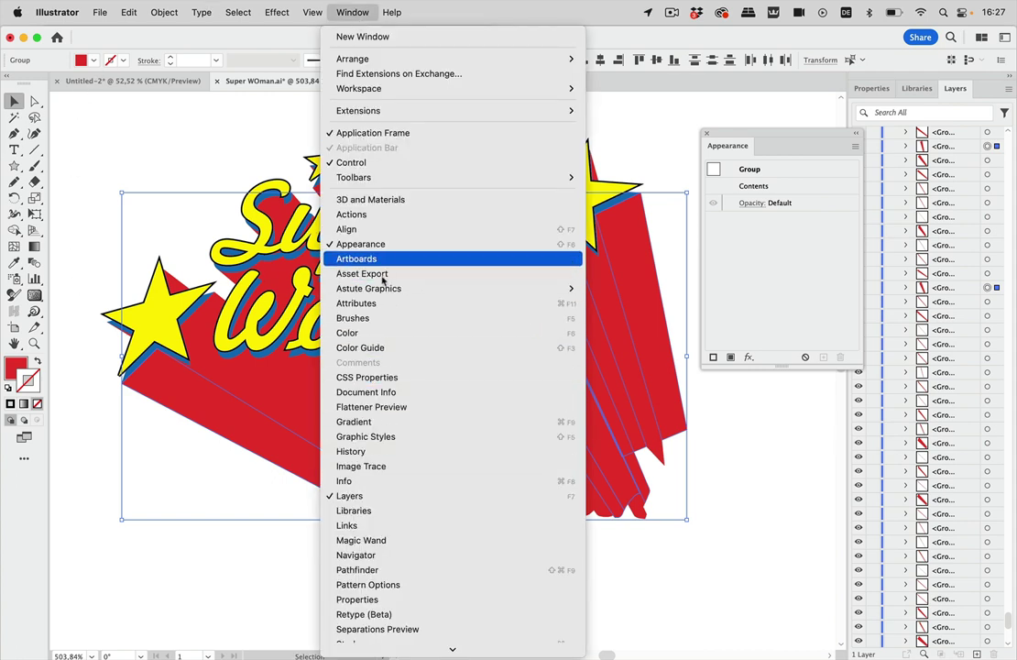
pyautogui.click(389, 333)
pyautogui.moveTo(775, 506); pyautogui.dragTo(768, 434)
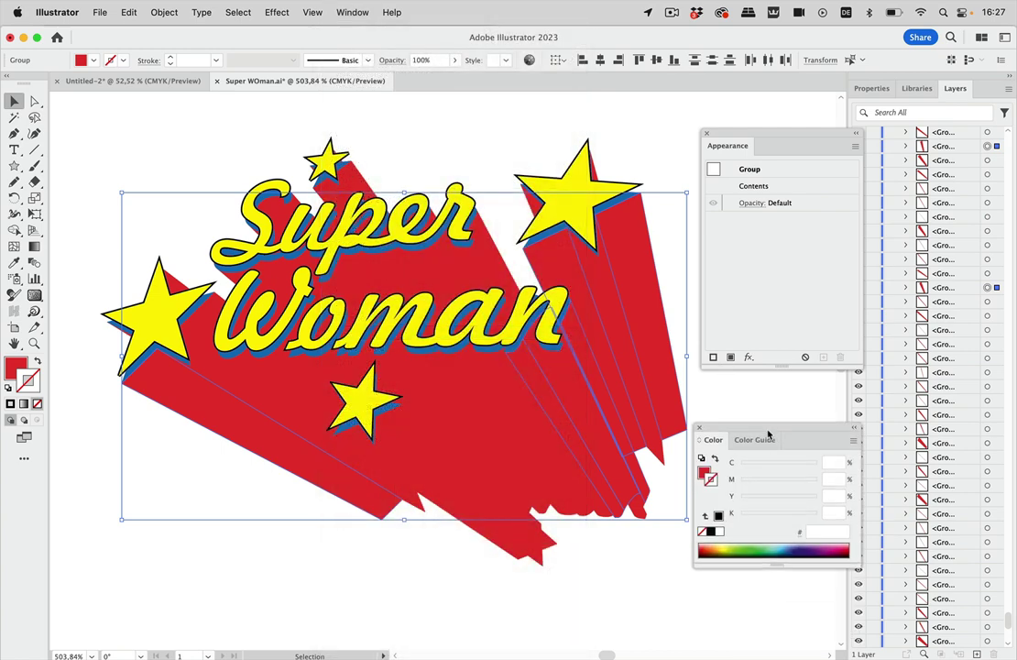
pyautogui.click(703, 471)
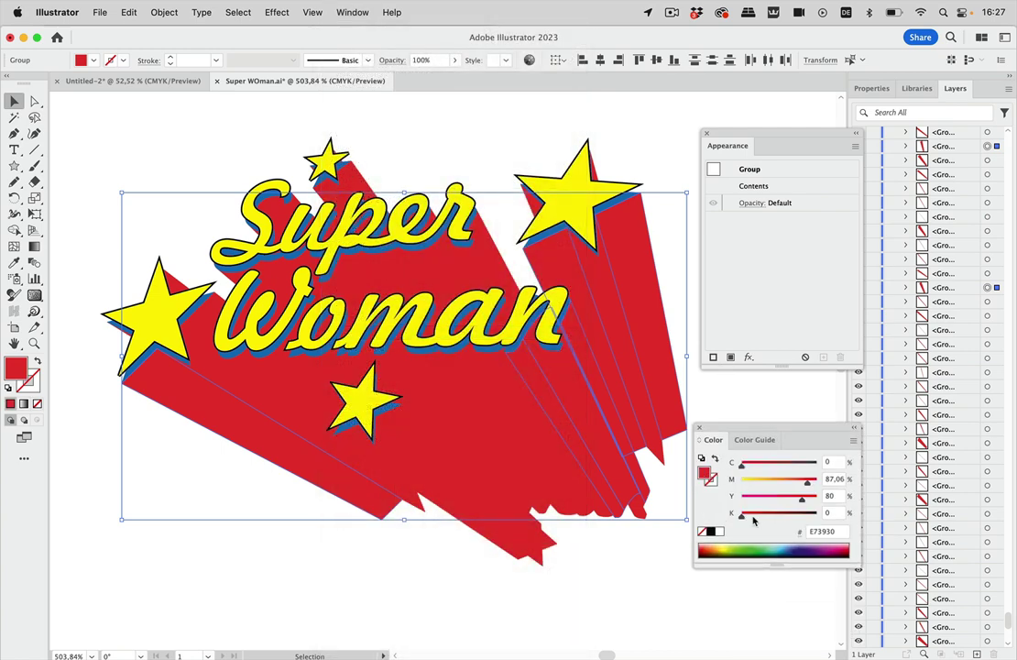
pyautogui.moveTo(753, 519); pyautogui.dragTo(758, 516)
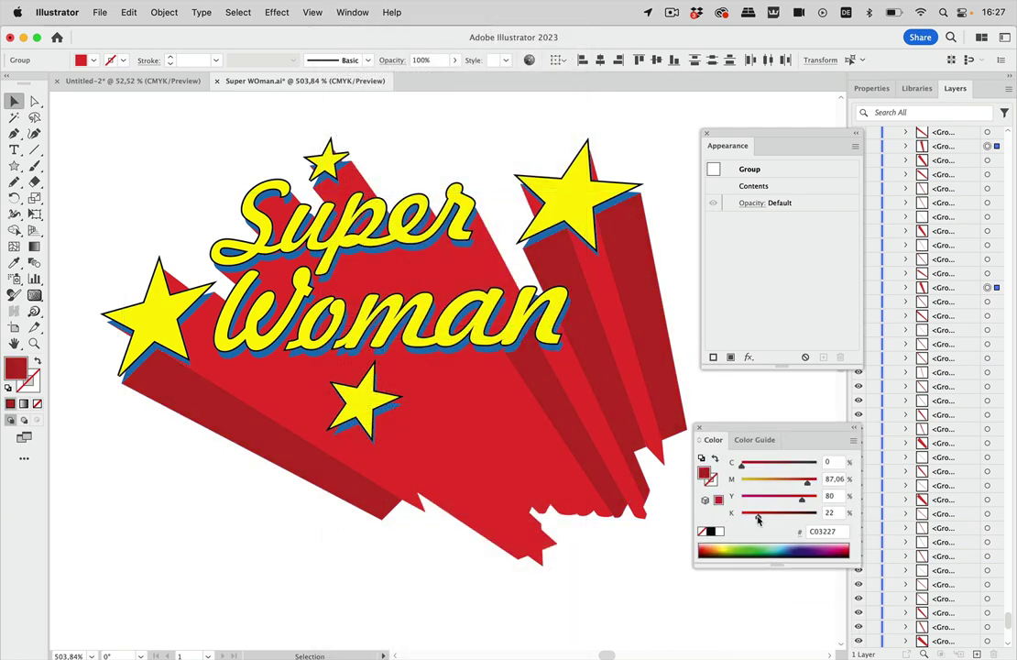
# Recolor the extrusion faces below the letter a of Woman by sampling the darker red from the large star's side with the Eyedropper.
pyautogui.click(489, 369)
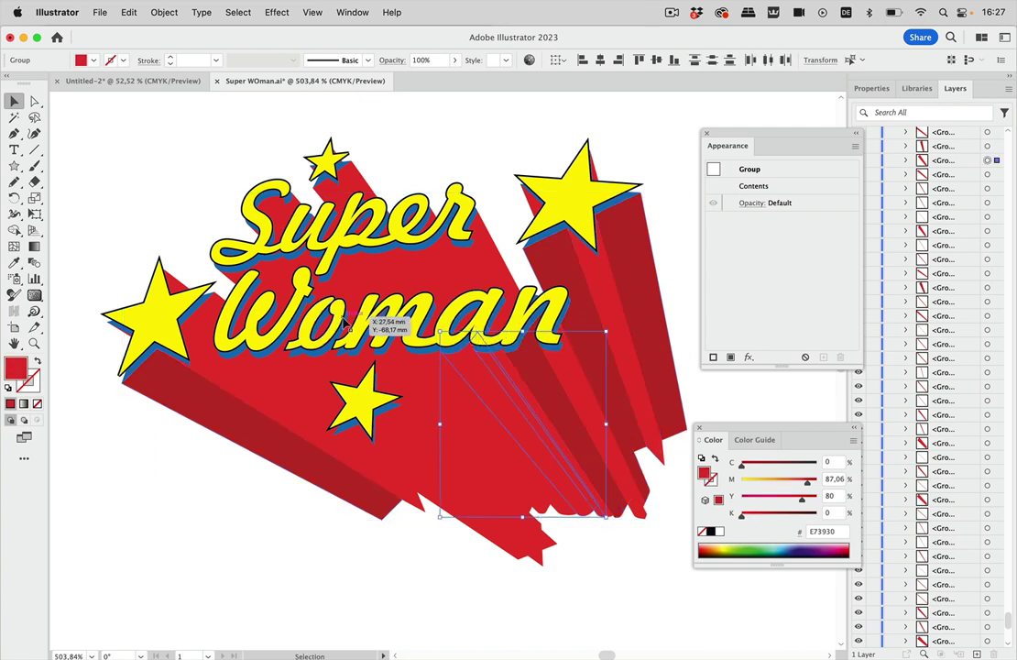
pyautogui.click(14, 263)
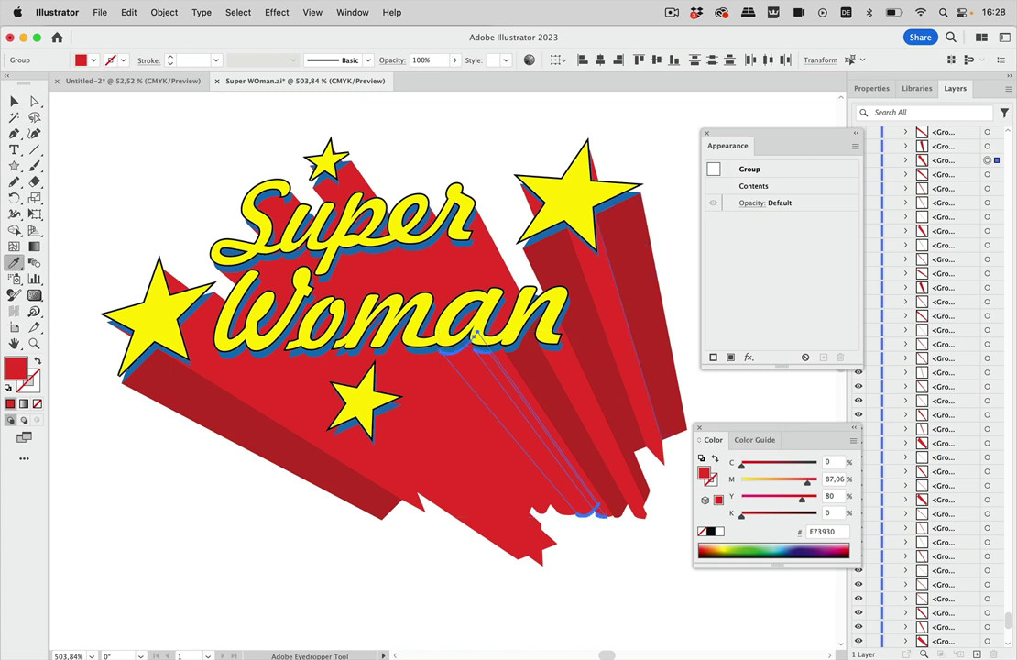
pyautogui.click(640, 249)
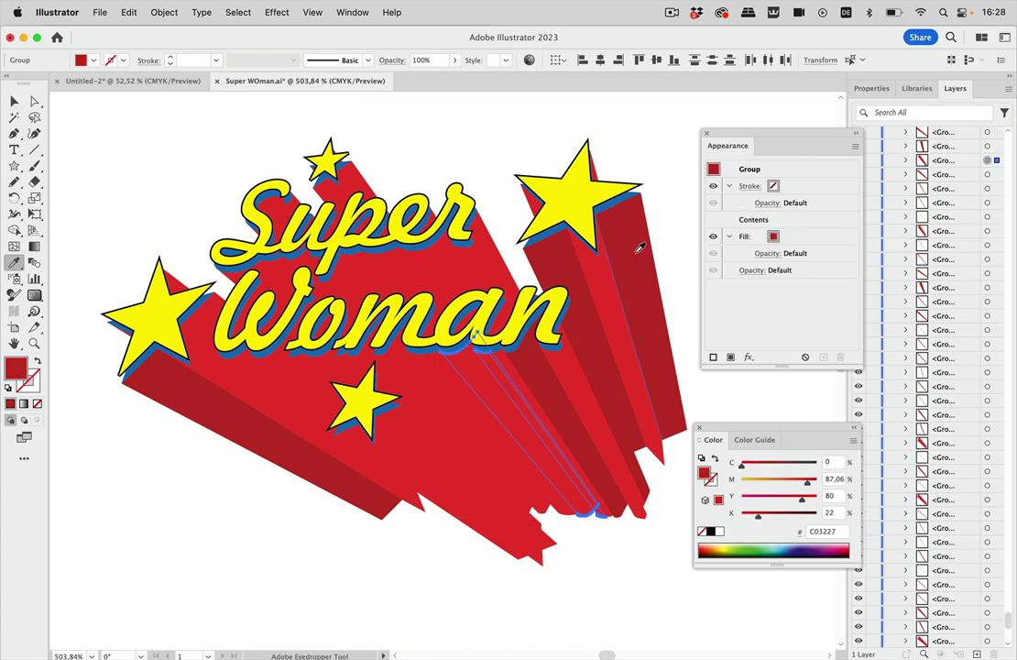
pyautogui.press('super')
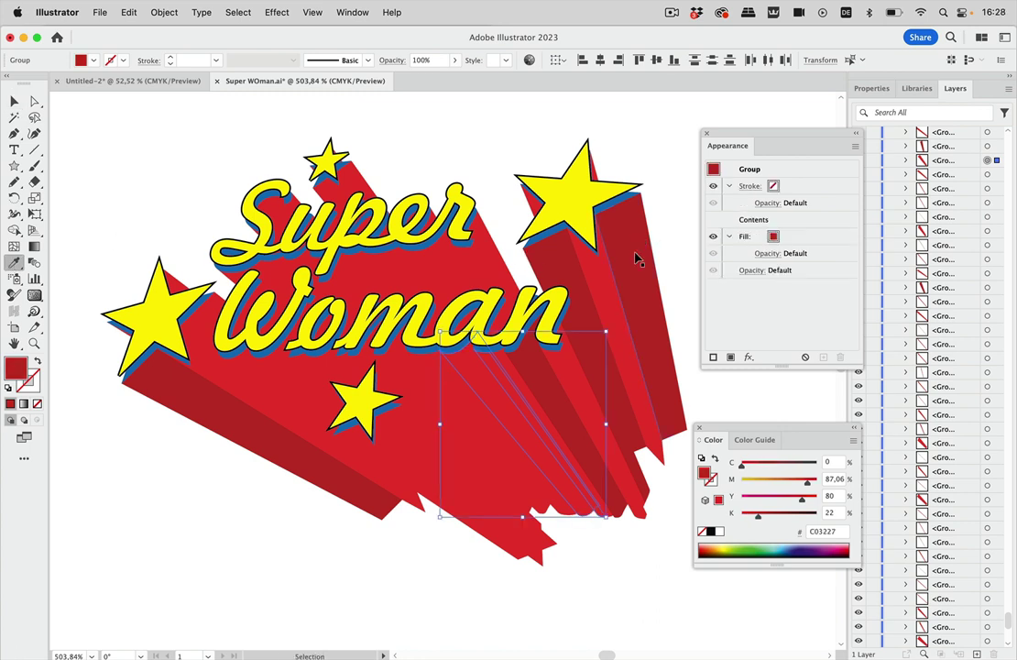
pyautogui.press('super+z')
pyautogui.click(639, 249)
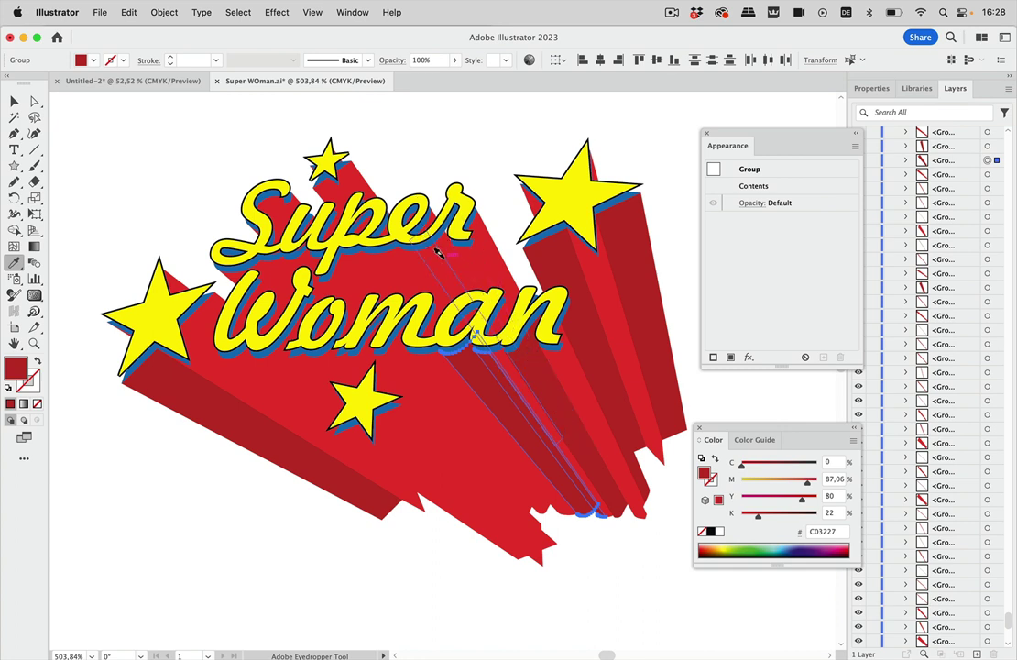
# Apply the same darker red to the remaining shadow-side extrusion faces of the letters and stars using the Eyedropper.
pyautogui.click(14, 100)
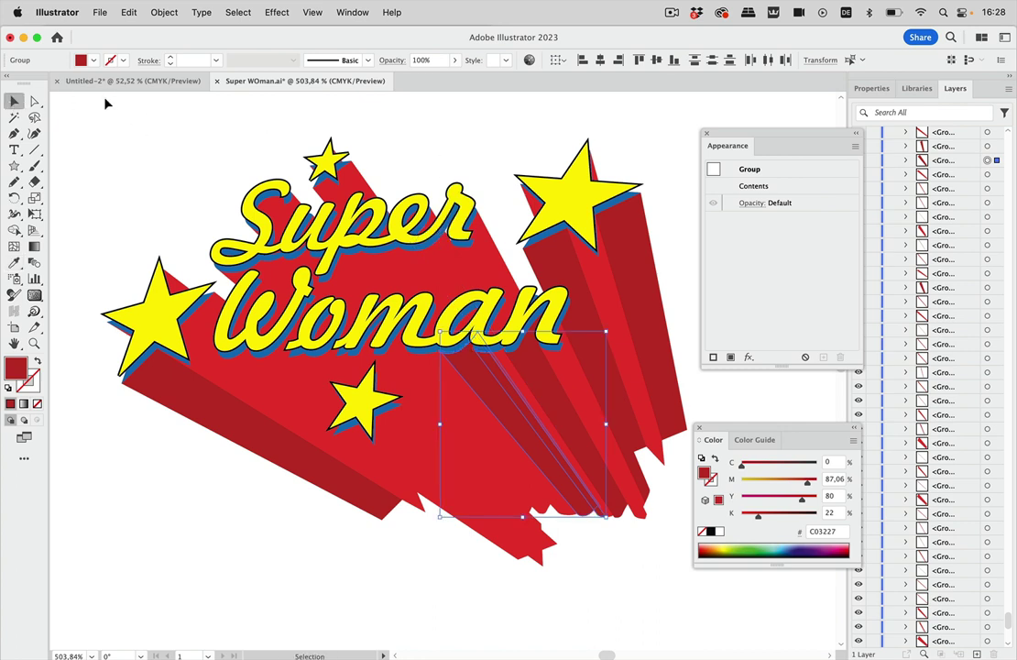
pyautogui.click(110, 94)
pyautogui.press('i')
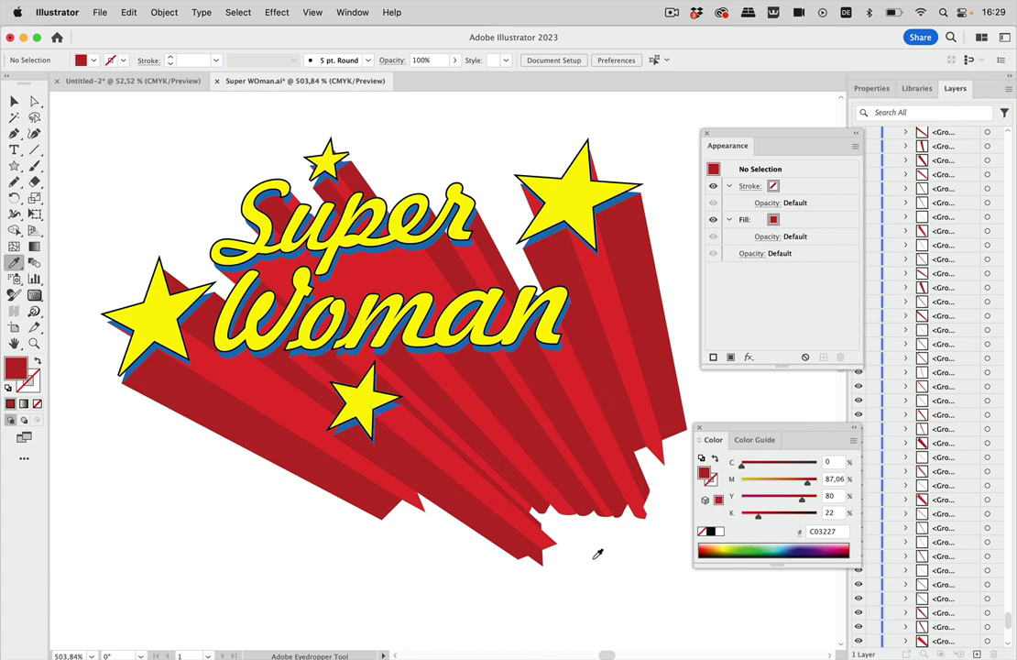
# Examine the face shading and white highlight lines on the separate finished Super Woman artwork.
pyautogui.scroll(-15, 598, 554)
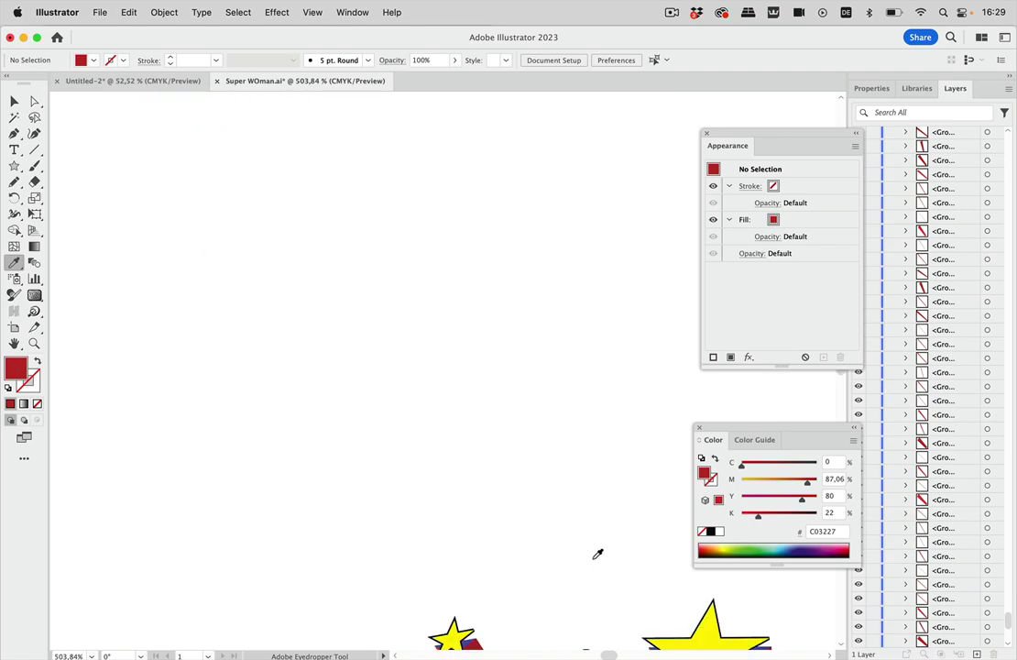
pyautogui.scroll(-3, 598, 554)
pyautogui.scroll(-5, 597, 554)
pyautogui.scroll(6, 598, 552)
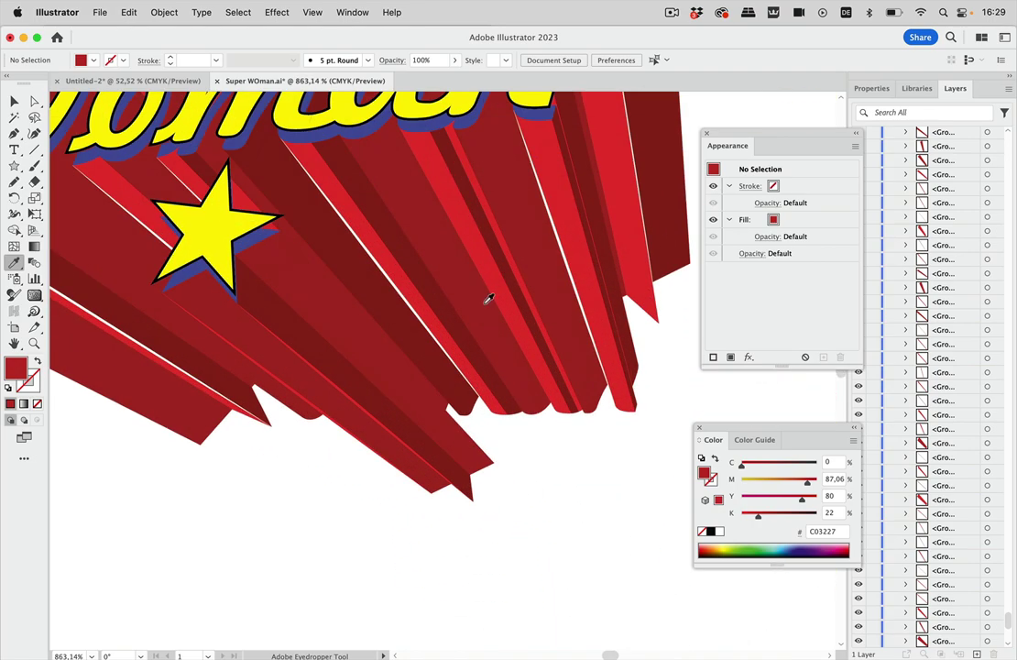
pyautogui.scroll(8, 561, 403)
pyautogui.hscroll(-6, 561, 403)
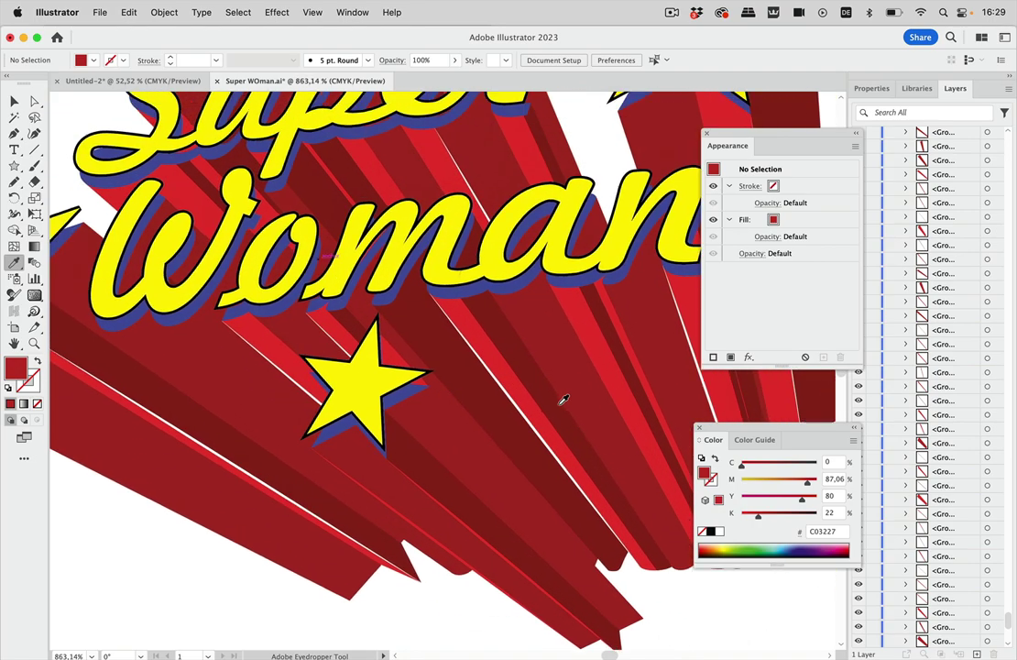
pyautogui.scroll(15, 563, 401)
pyautogui.hscroll(-5, 563, 400)
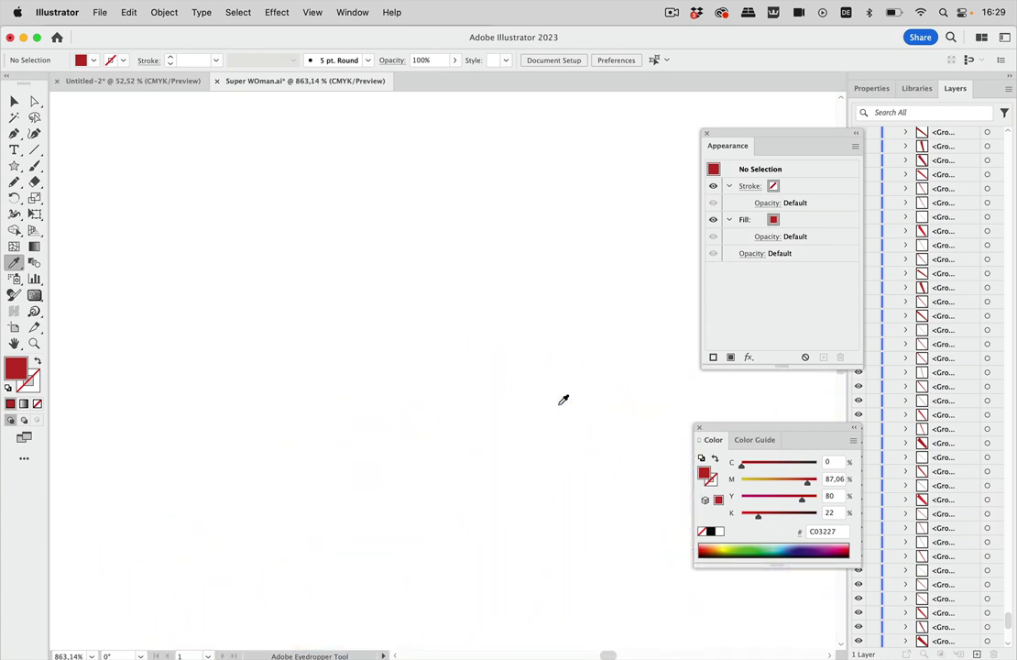
pyautogui.scroll(5, 563, 401)
pyautogui.scroll(-4, 563, 401)
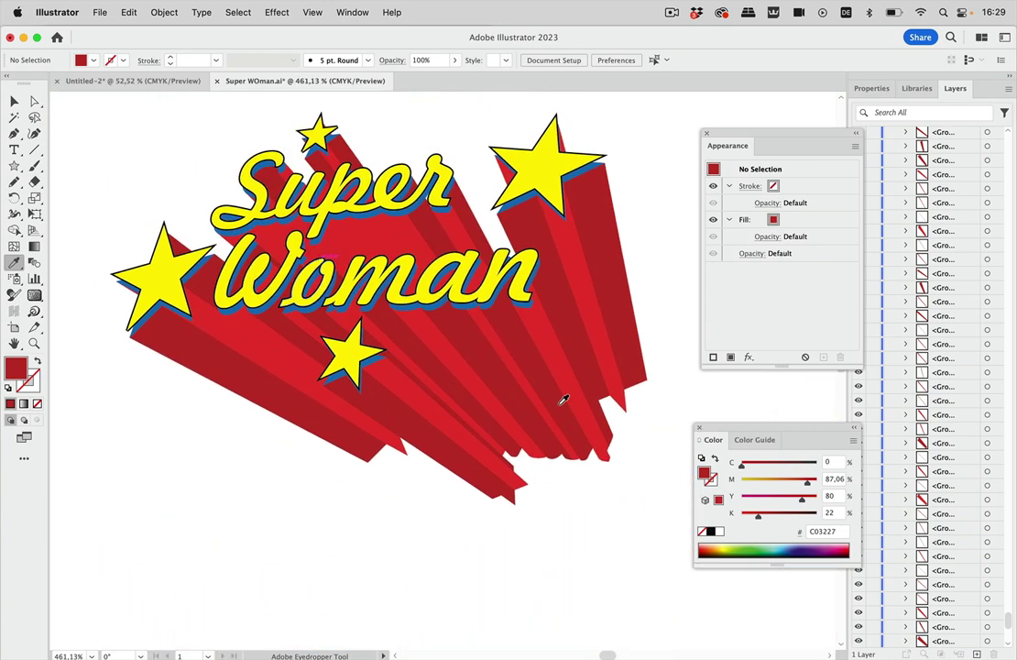
# Directly select the long edge of the extrusion face below the last n of Woman and duplicate it as a separate path.
pyautogui.click(33, 101)
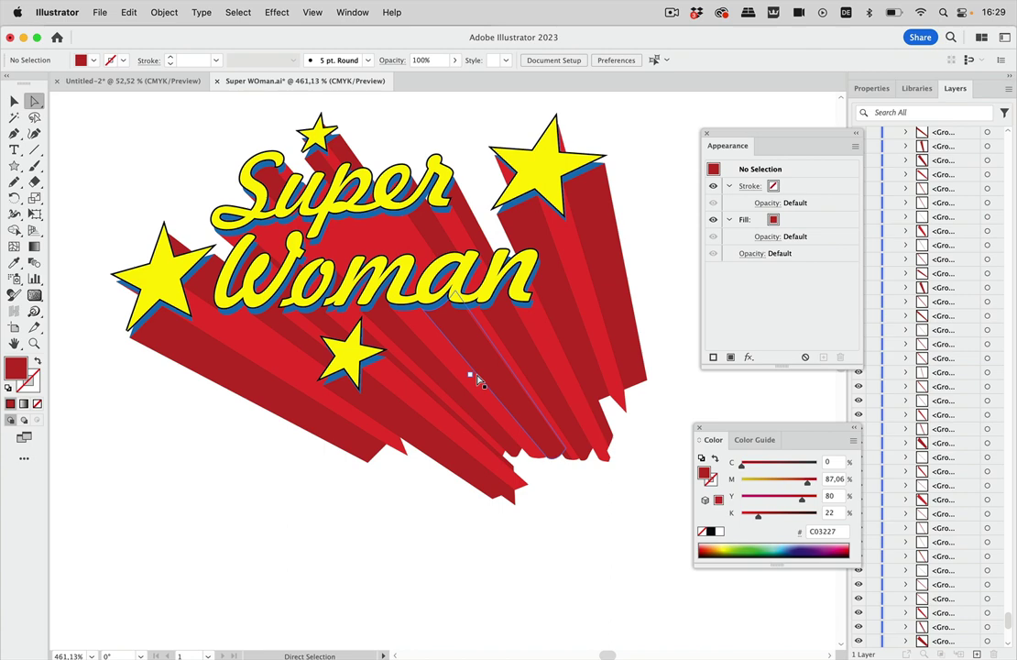
pyautogui.scroll(5, 554, 352)
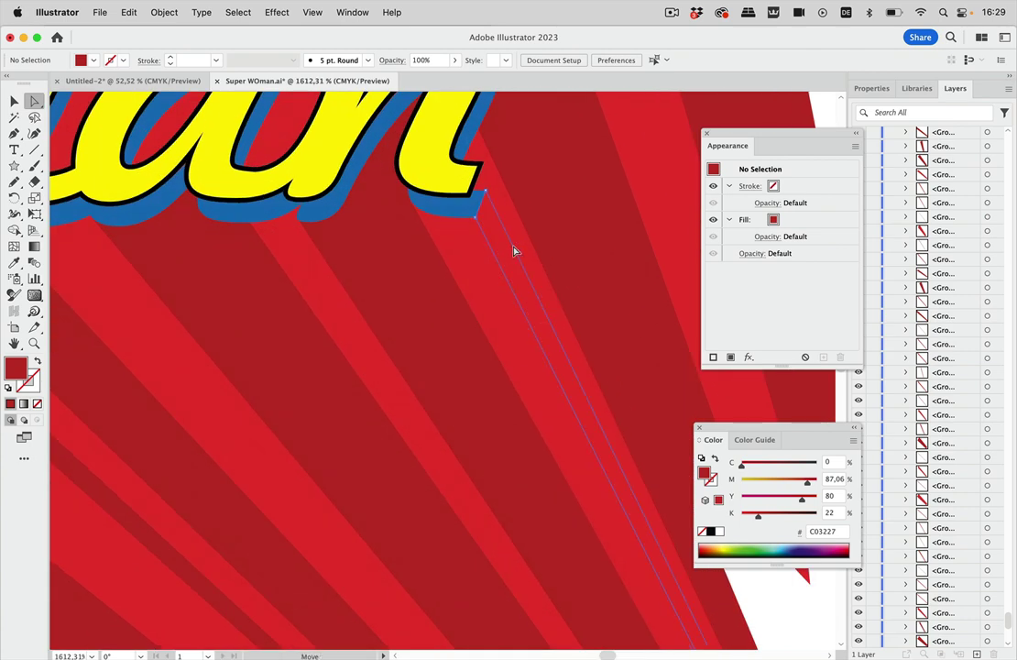
pyautogui.click(580, 245)
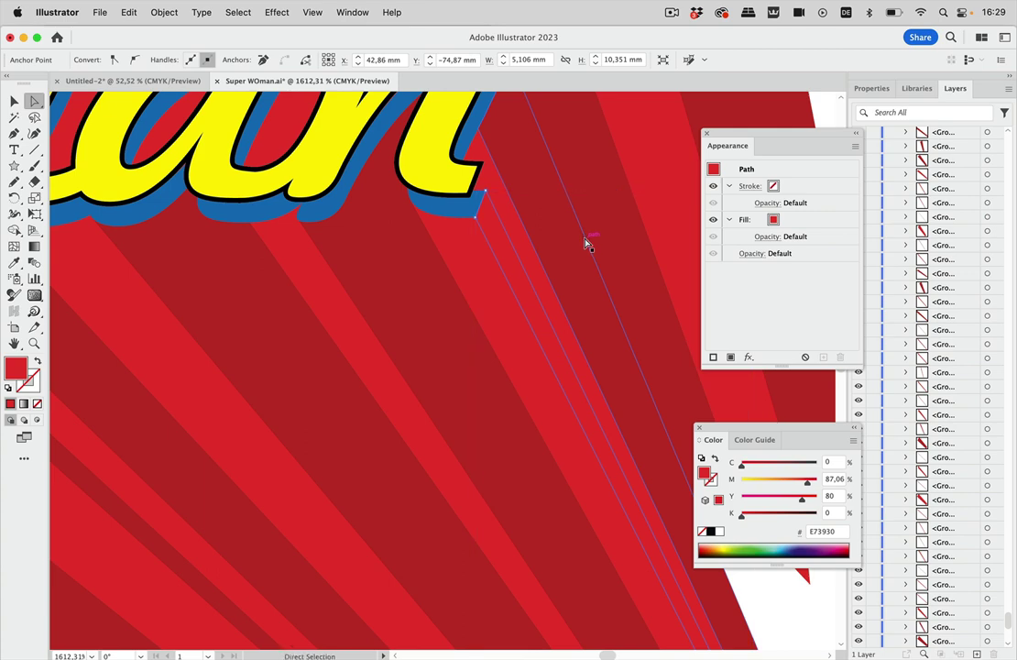
pyautogui.click(593, 232)
pyautogui.click(631, 341)
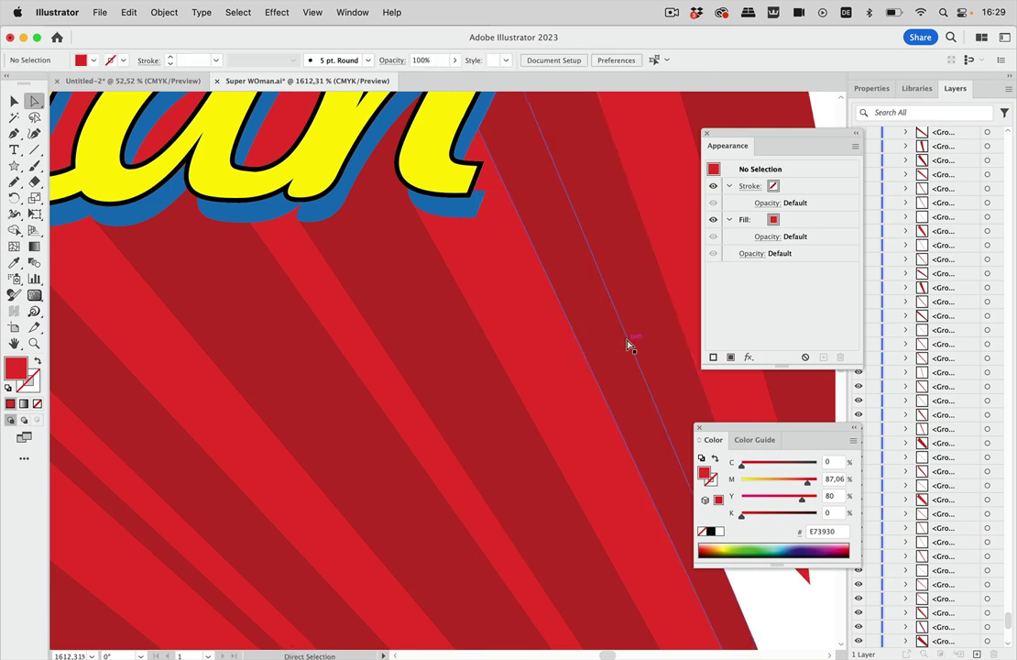
pyautogui.click(623, 426)
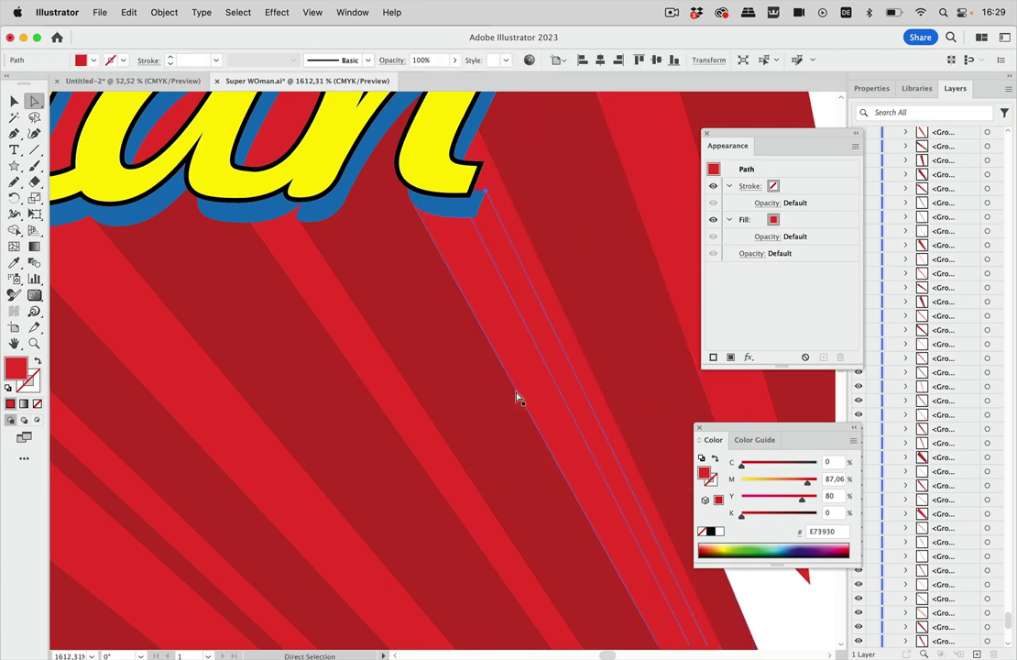
# Give the duplicated edge path below the last n a white stroke.
pyautogui.click(57, 359)
pyautogui.click(609, 428)
pyautogui.click(712, 481)
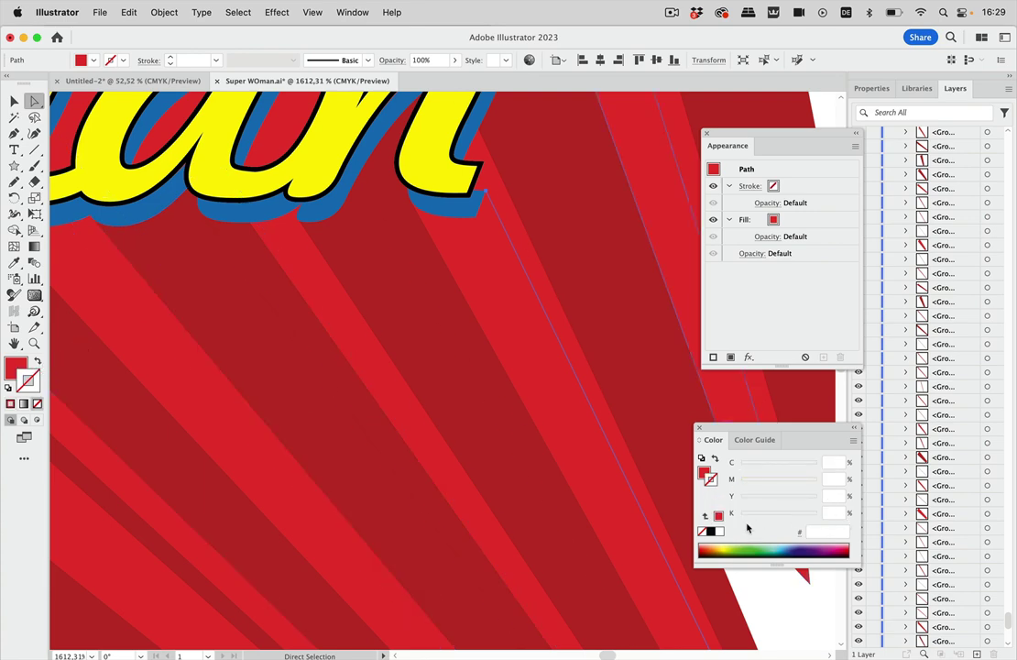
pyautogui.click(719, 532)
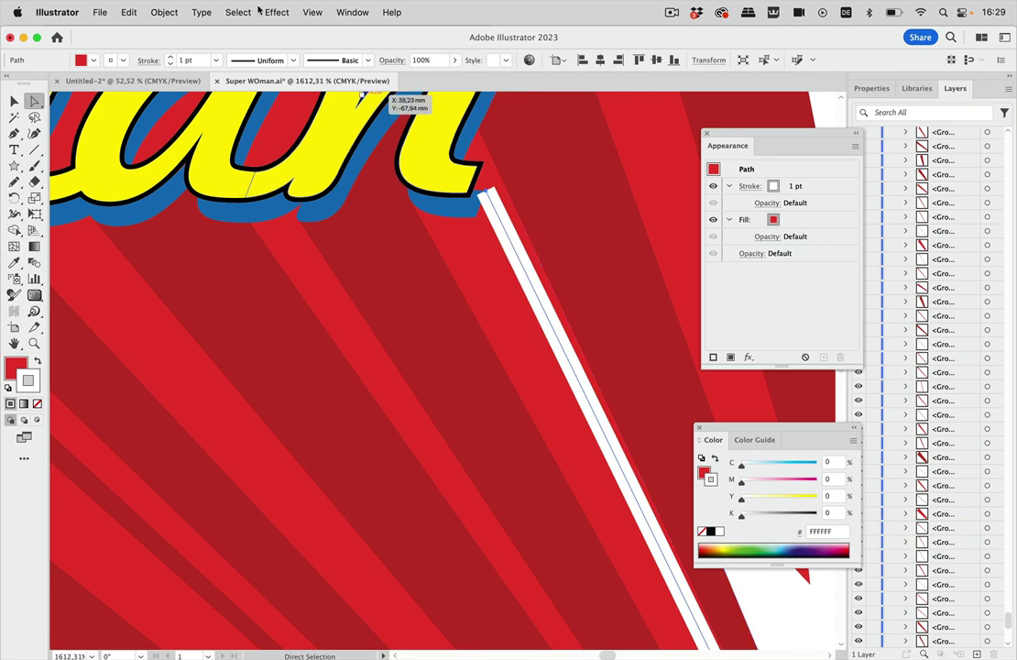
# Give the white highlight line below the last n a width profile tapered at both ends and a 0.25 pt stroke, and deselect it.
pyautogui.click(256, 58)
pyautogui.click(255, 105)
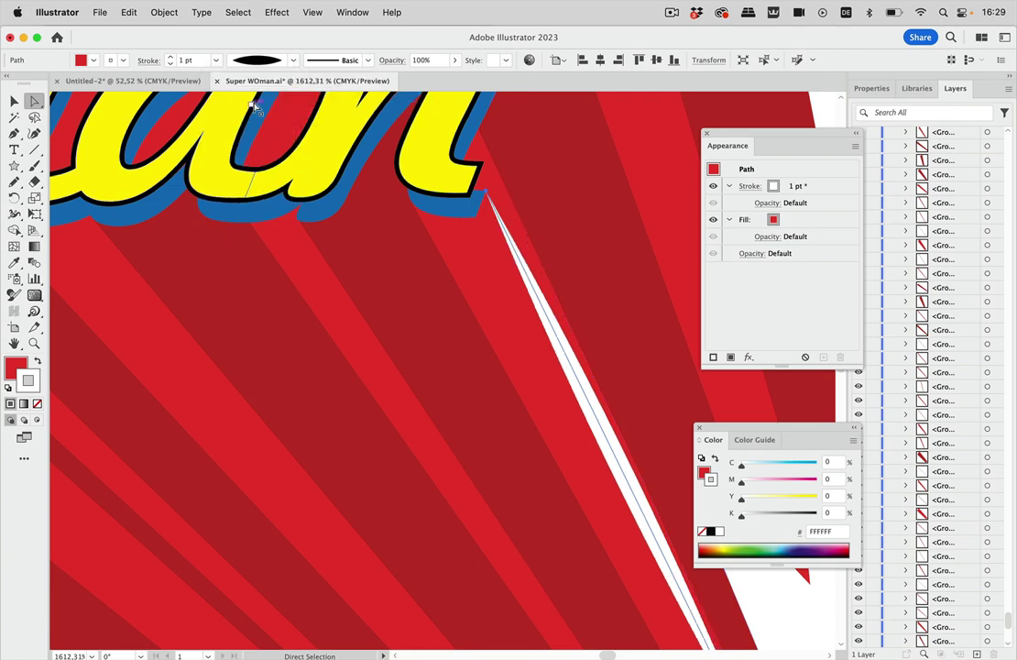
pyautogui.click(215, 60)
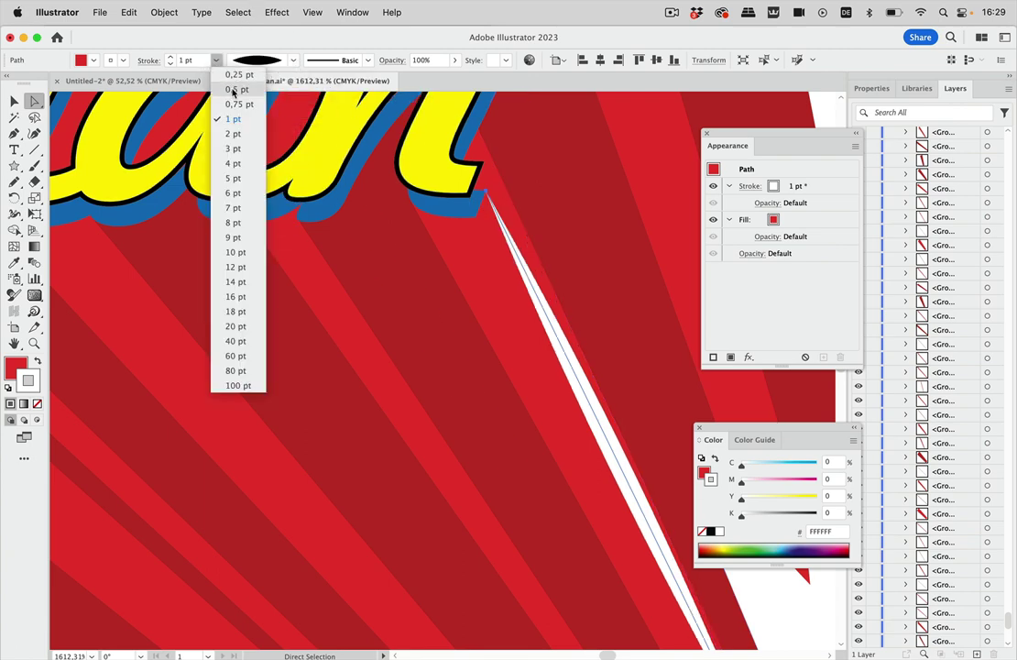
pyautogui.click(236, 89)
pyautogui.scroll(-2, 596, 380)
pyautogui.scroll(-2, 602, 392)
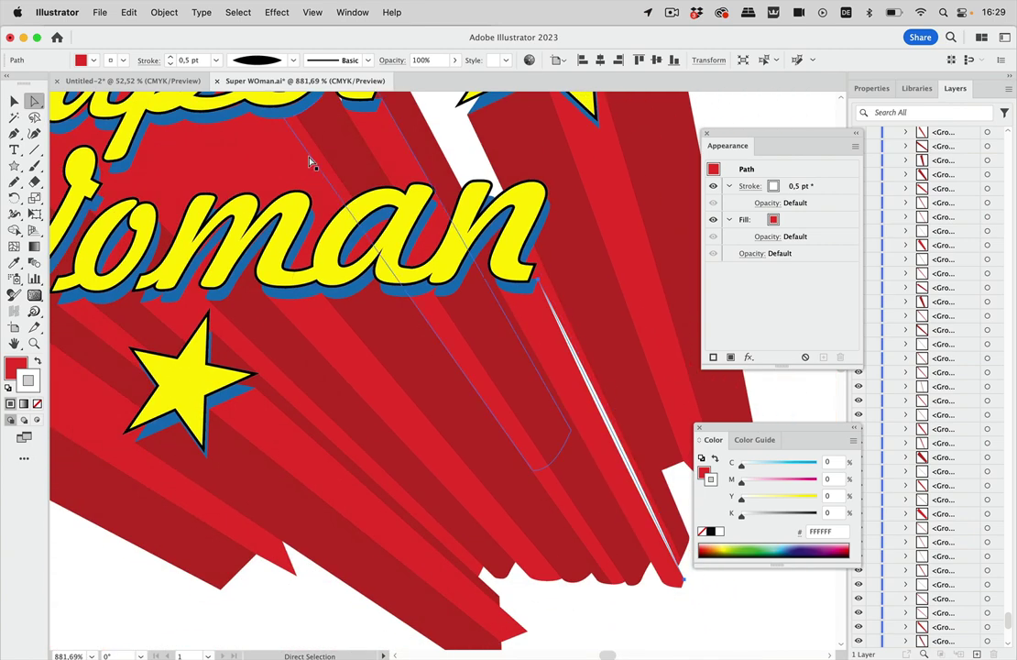
pyautogui.click(216, 60)
pyautogui.click(231, 75)
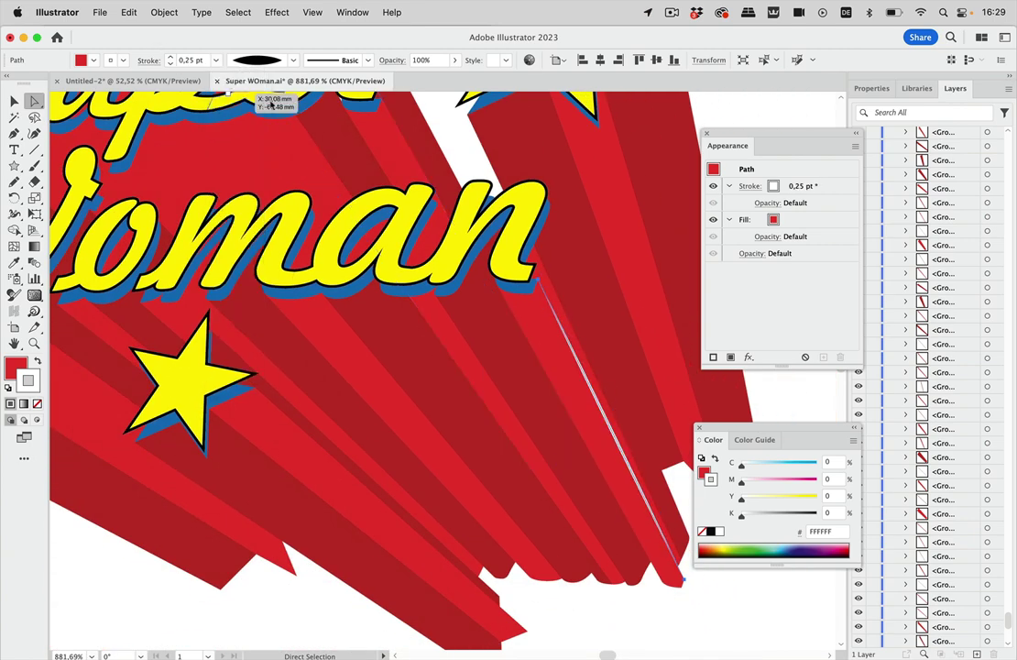
pyautogui.click(717, 631)
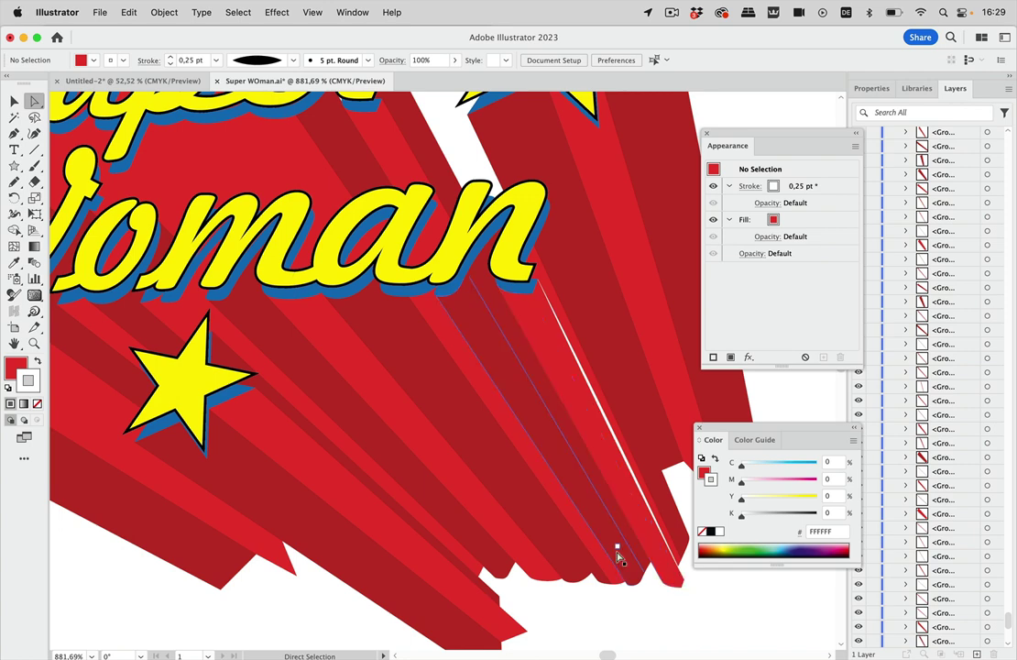
# Examine the whole lettering and check how the large upper-right star's extrusion faces are grouped by selecting several of them.
pyautogui.scroll(-3, 619, 557)
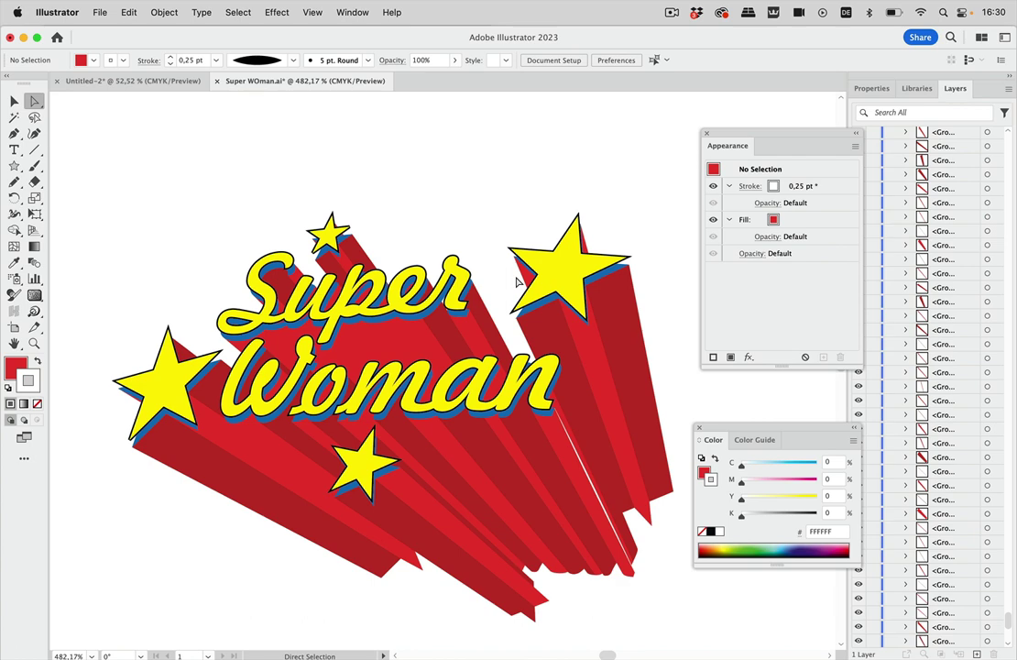
pyautogui.hscroll(4, 518, 282)
pyautogui.scroll(-2, 517, 282)
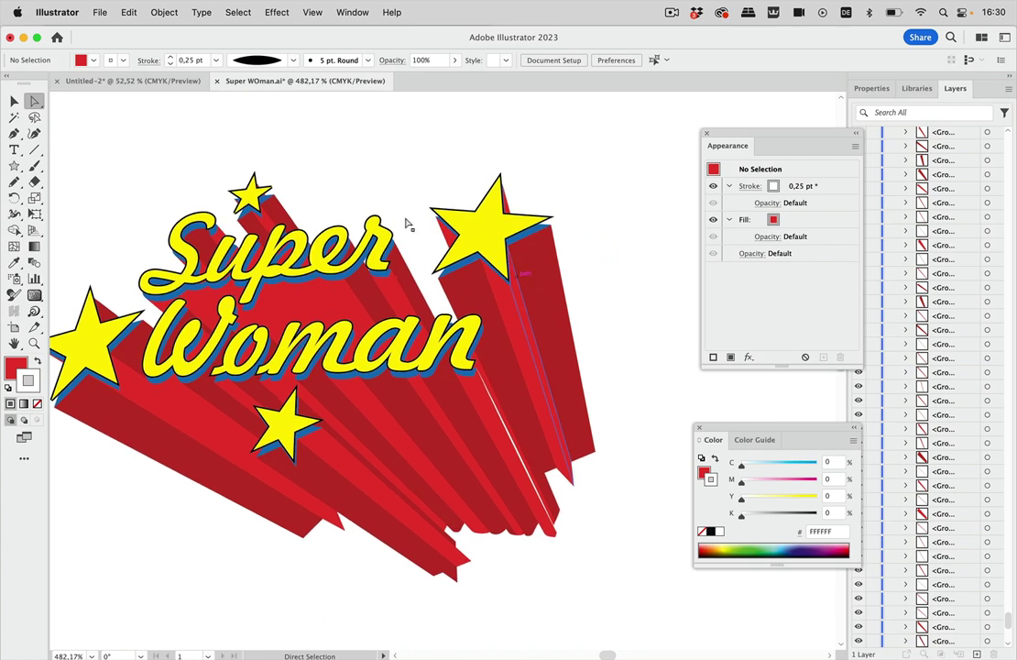
pyautogui.click(15, 101)
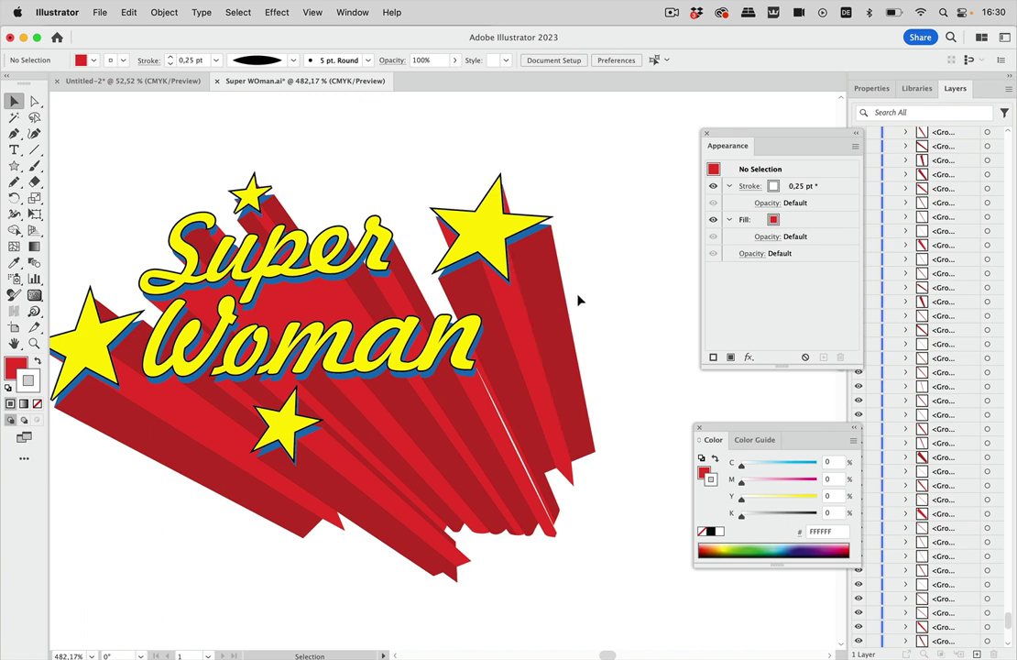
pyautogui.moveTo(579, 295); pyautogui.dragTo(539, 339)
pyautogui.moveTo(516, 381); pyautogui.dragTo(516, 383)
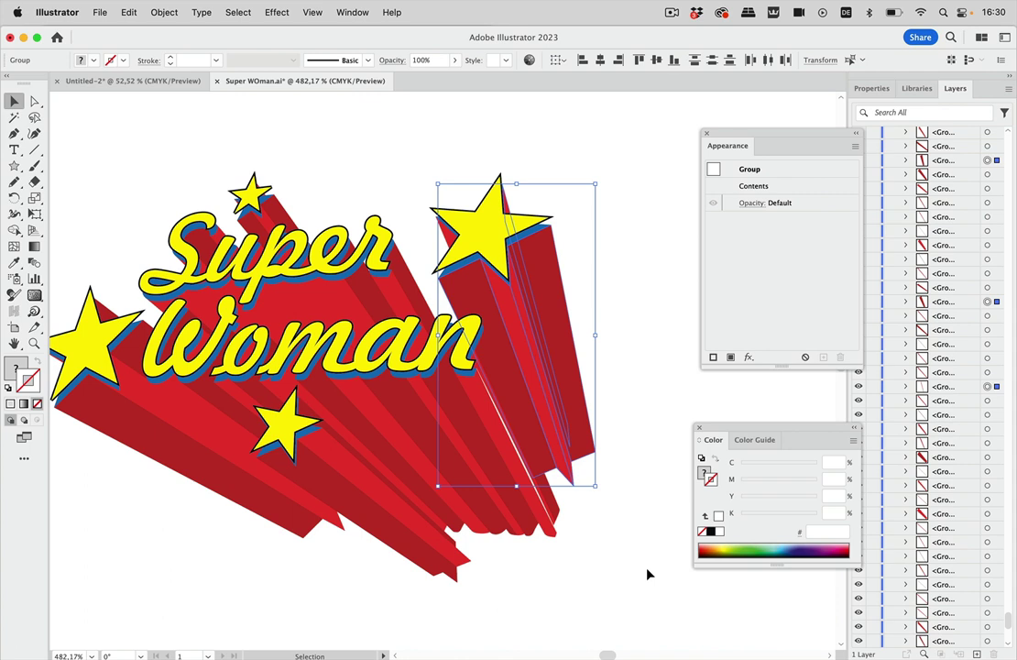
pyautogui.click(593, 556)
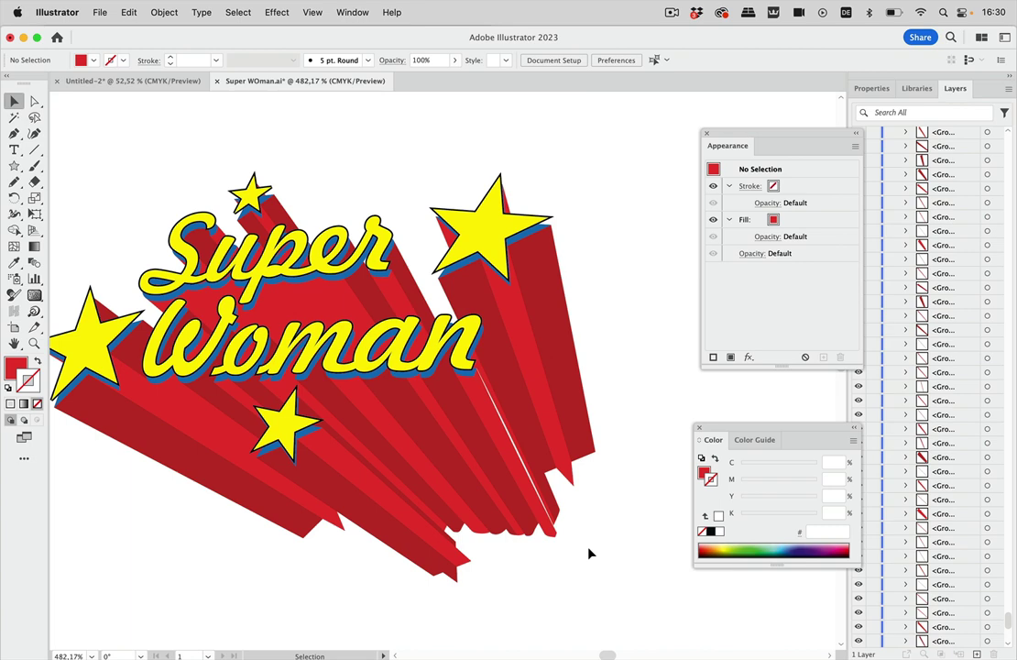
# Inspect the artwork's underlying paths in outline view and return to the full-colour preview.
pyautogui.press('super+y')
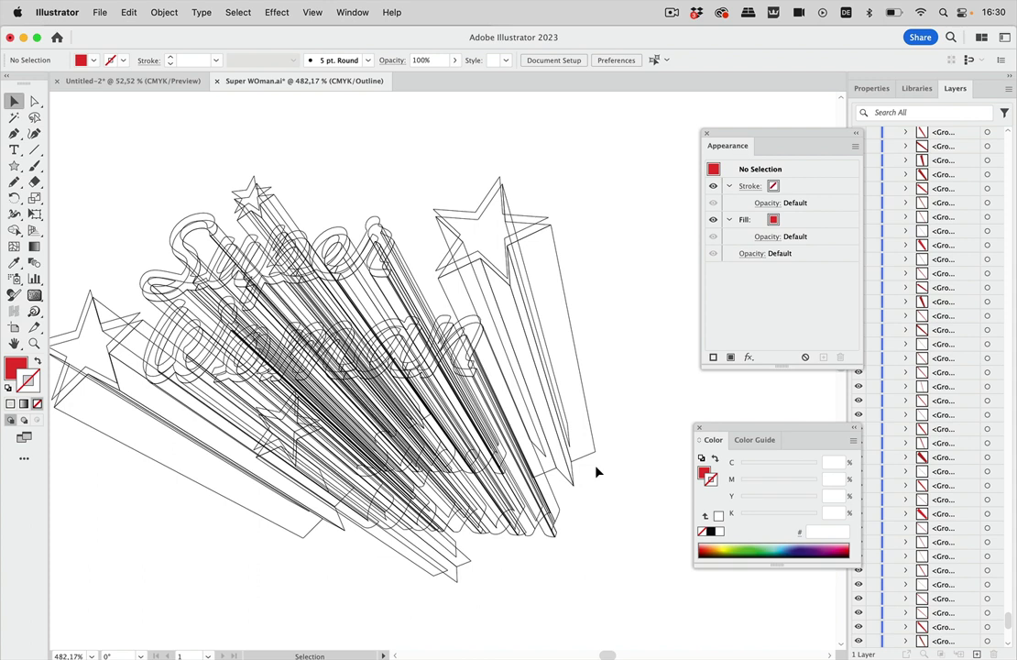
pyautogui.press('super+y')
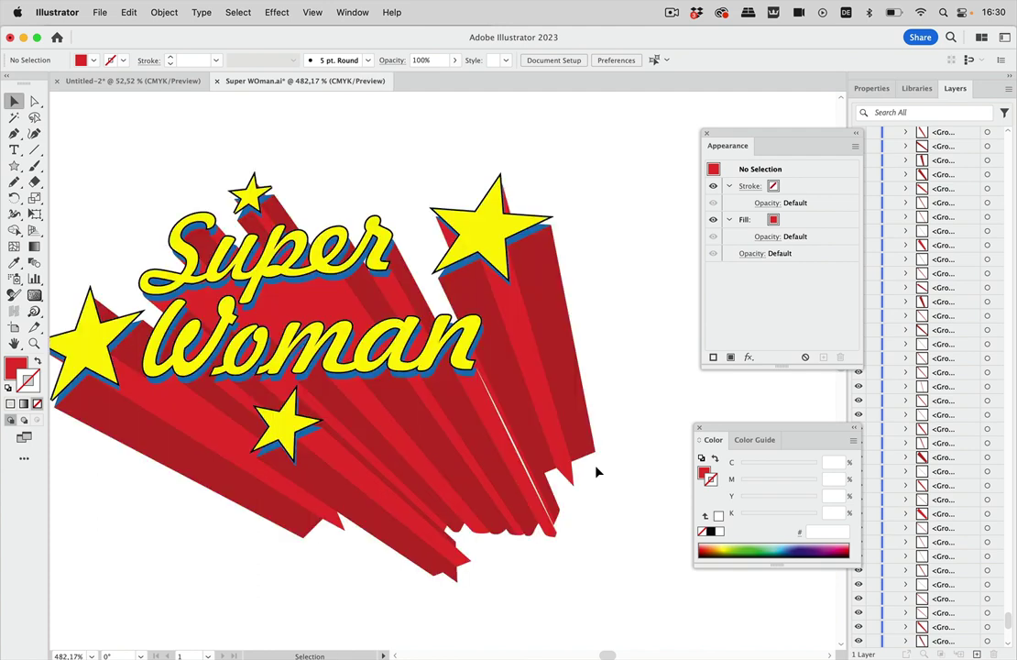
pyautogui.hscroll(-4, 595, 472)
pyautogui.scroll(-2, 595, 472)
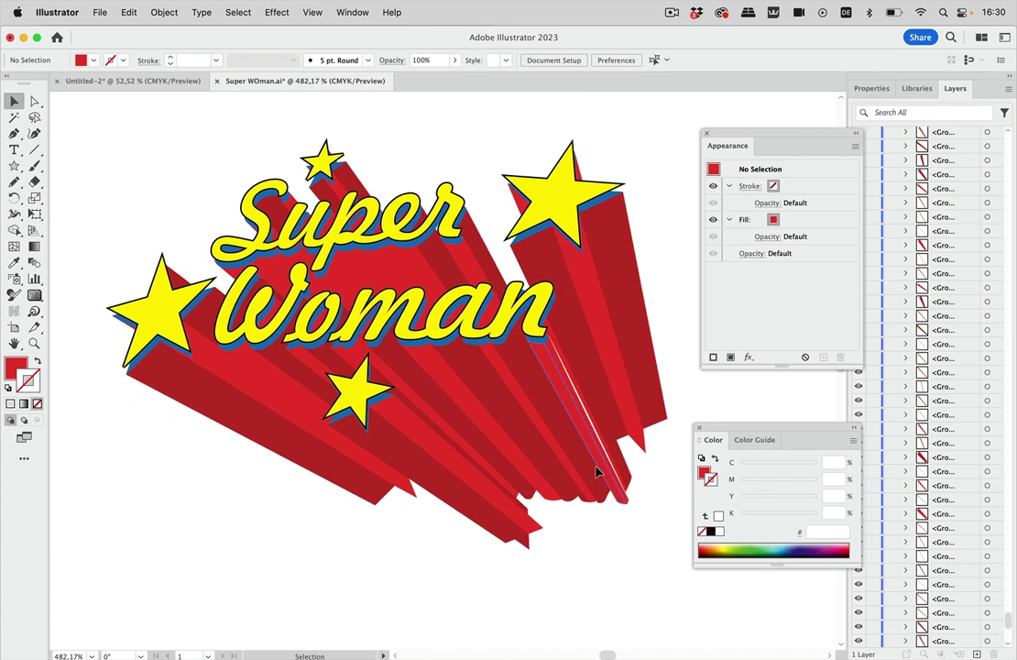